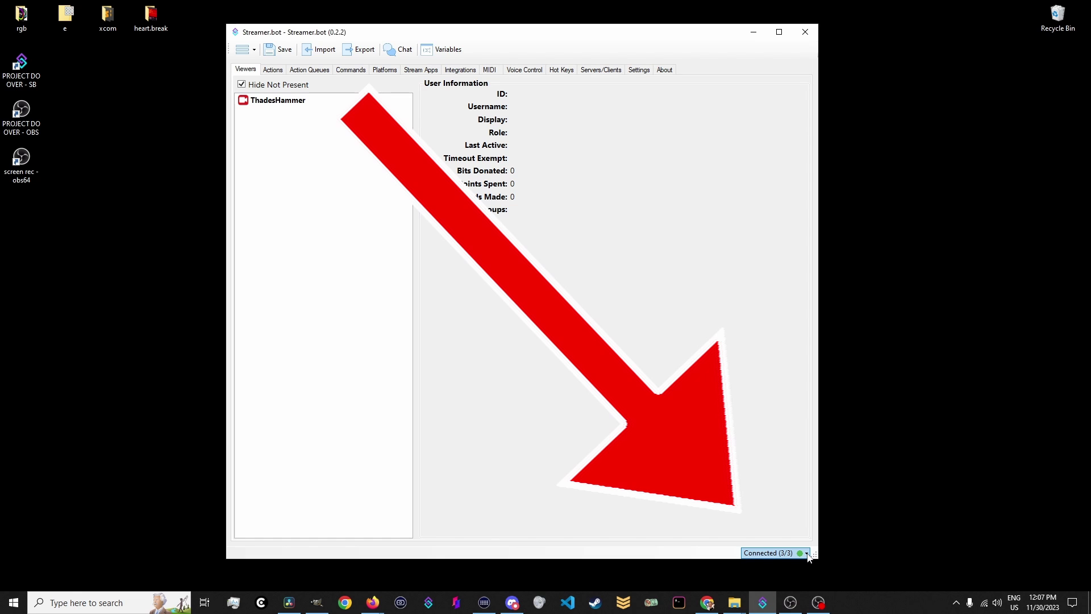
- Open the connection status list in Streamer.bot to check its connections
click(807, 554)
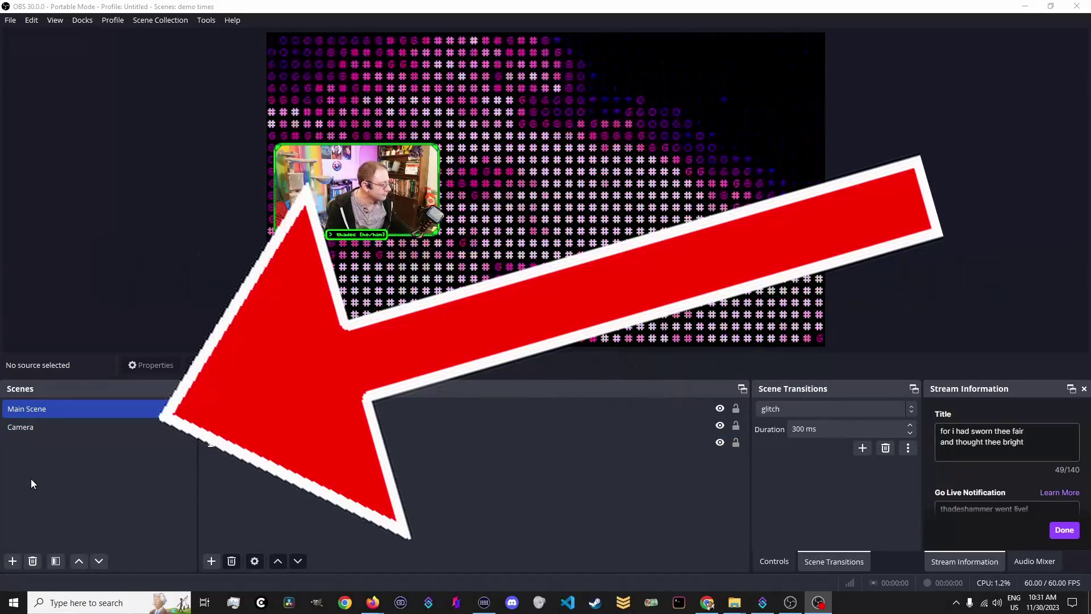
- Switch to OBS and add a new scene named "Alerts Pop-up"
right_click(35, 470)
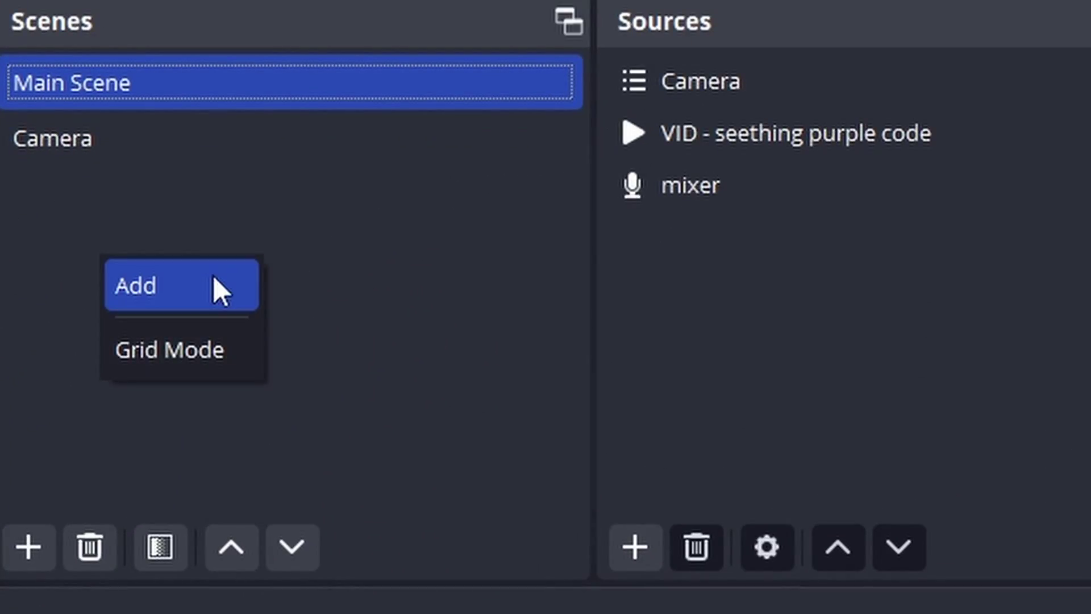
click(75, 476)
text(Alerts Pop-up)
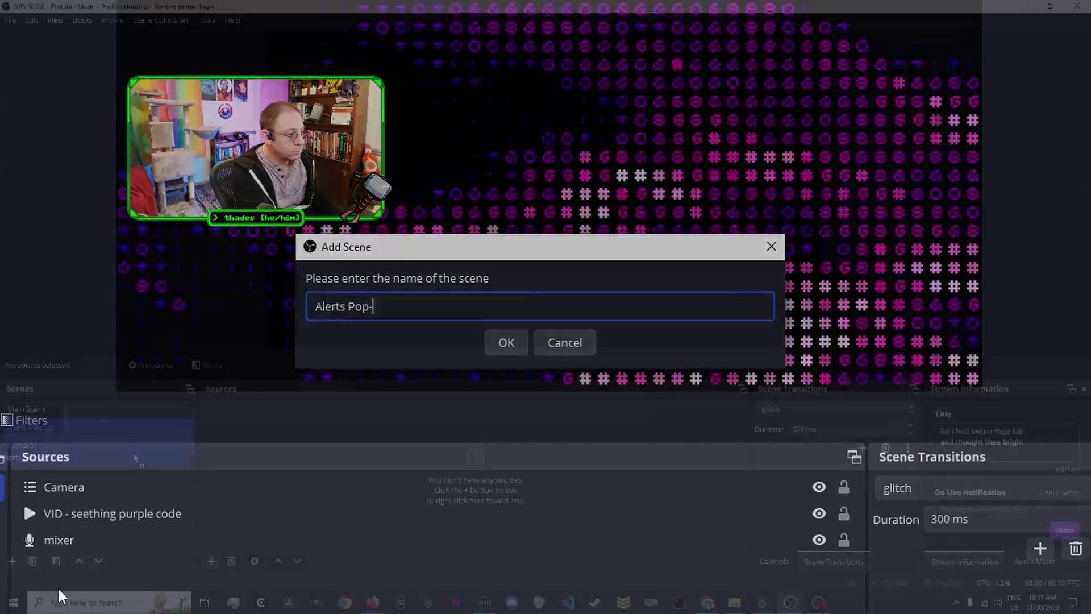
key(Return)
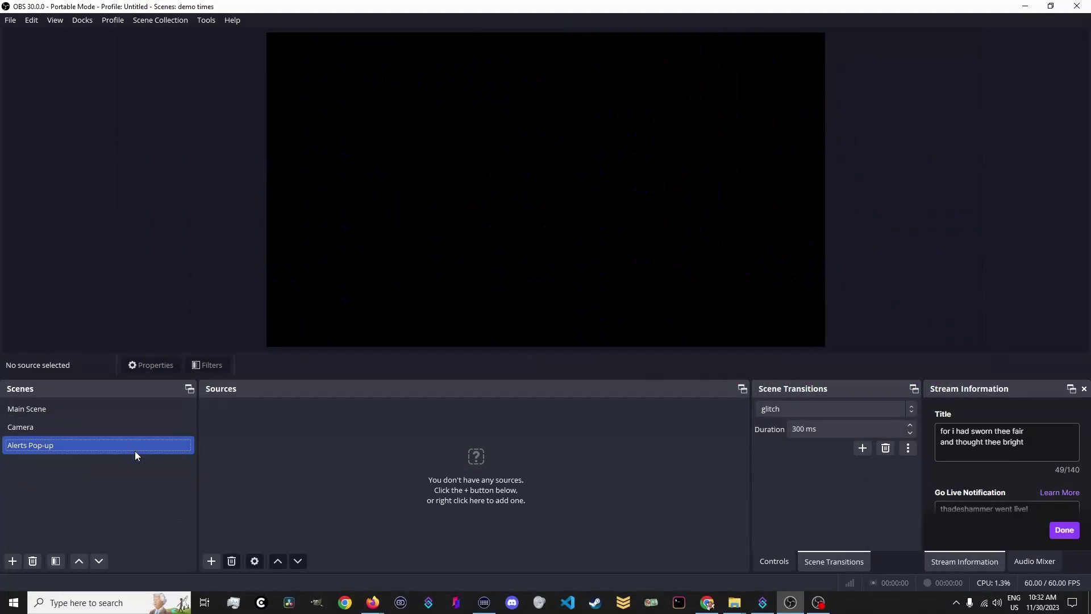
- Add a Text (GDI+) source named "username - Text (GDI+)" to the Alerts Pop-up scene
right_click(295, 437)
mouse_move(358, 446)
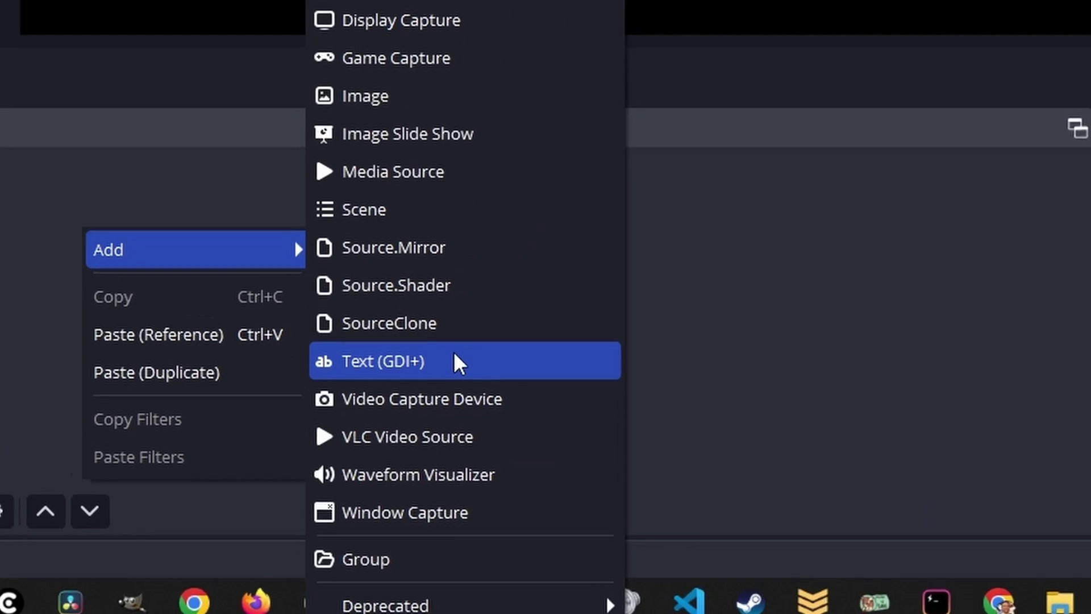
click(453, 339)
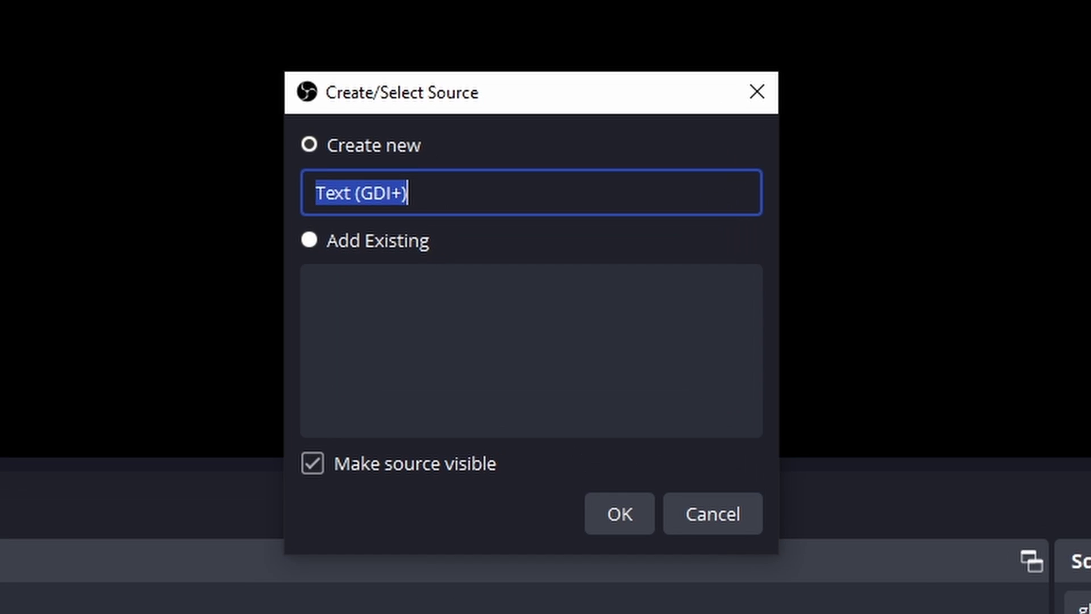
key(Home)
text(username)
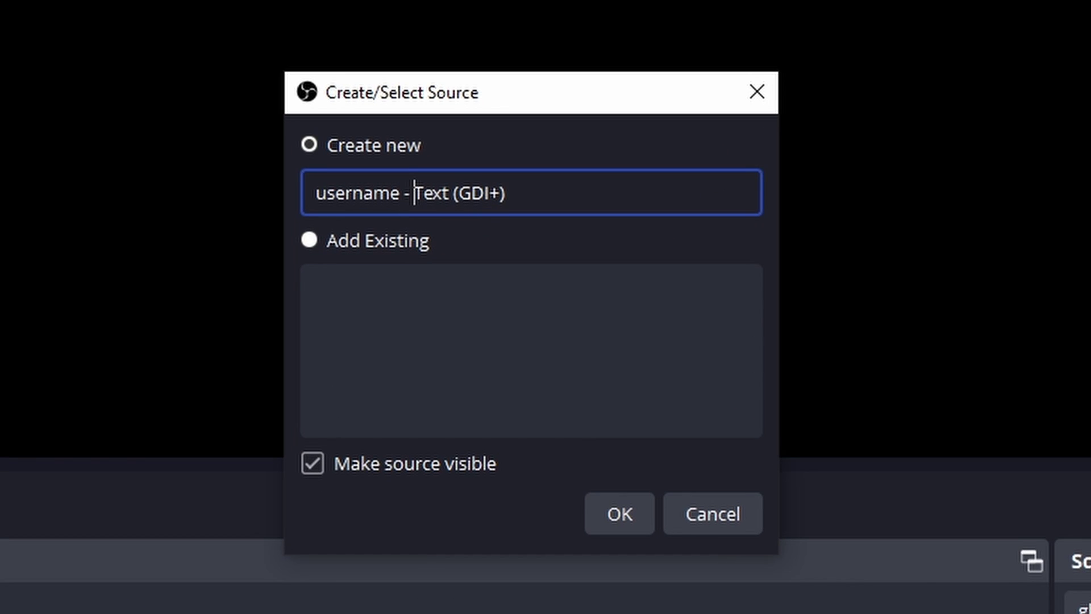
text( -)
key(Return)
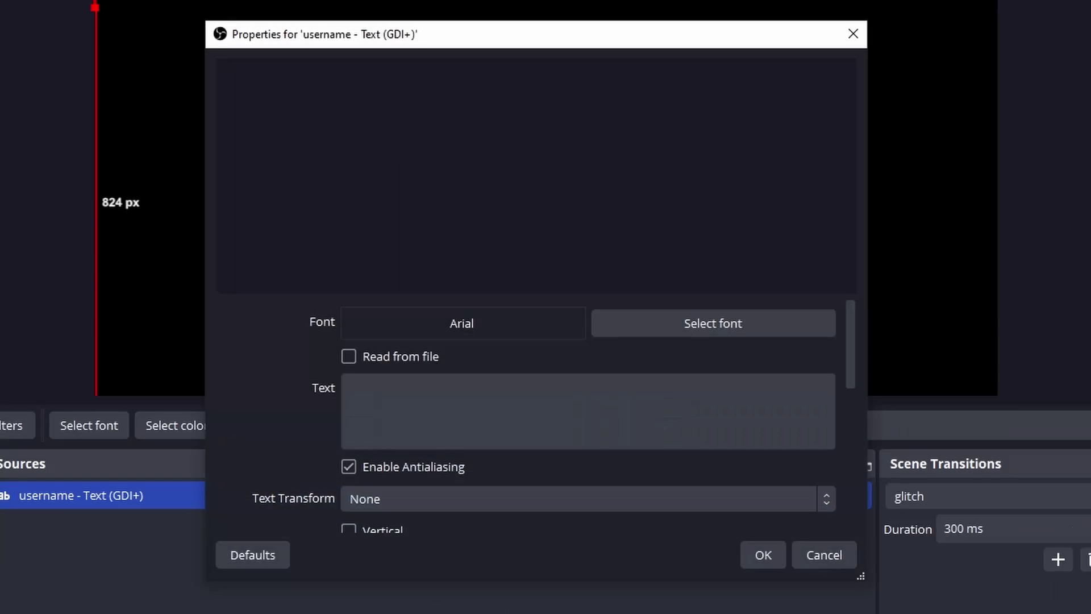
- Set the username source's font to Press Start 2P at size 80
click(742, 319)
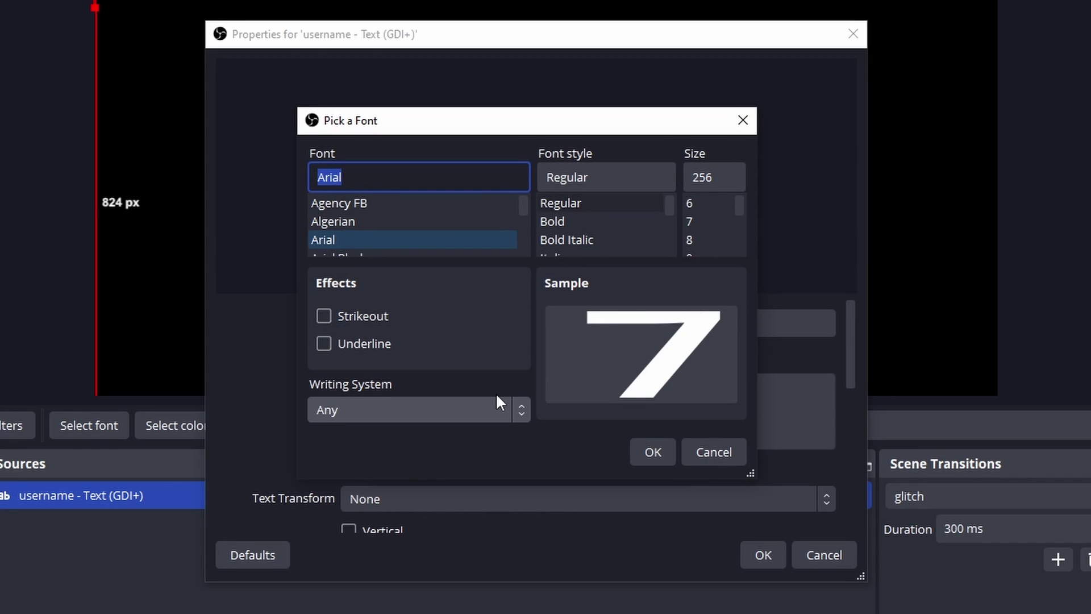
text(press)
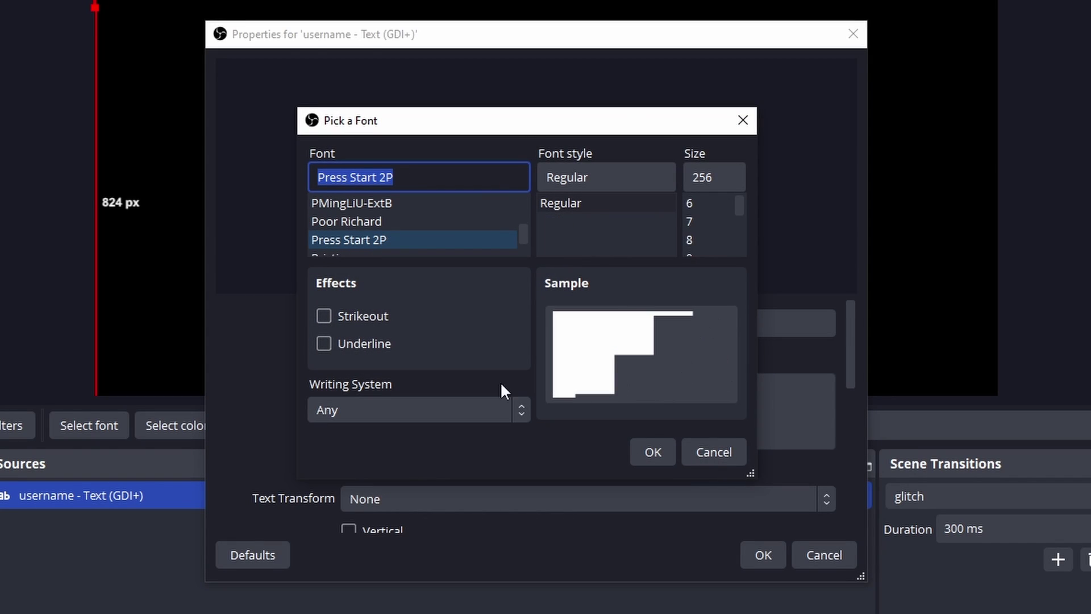
double_click(722, 177)
text(80)
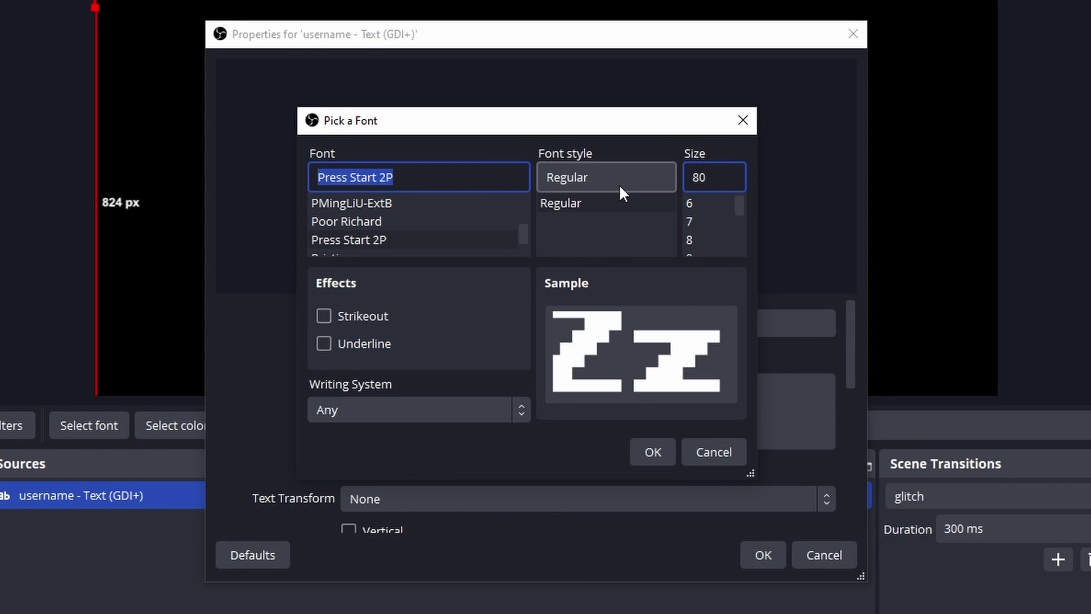
click(651, 452)
- Enter "username" as the source's text and color it #00ff00 with a gradient enabled
click(462, 401)
text(username)
scroll(287, 419, down, 3)
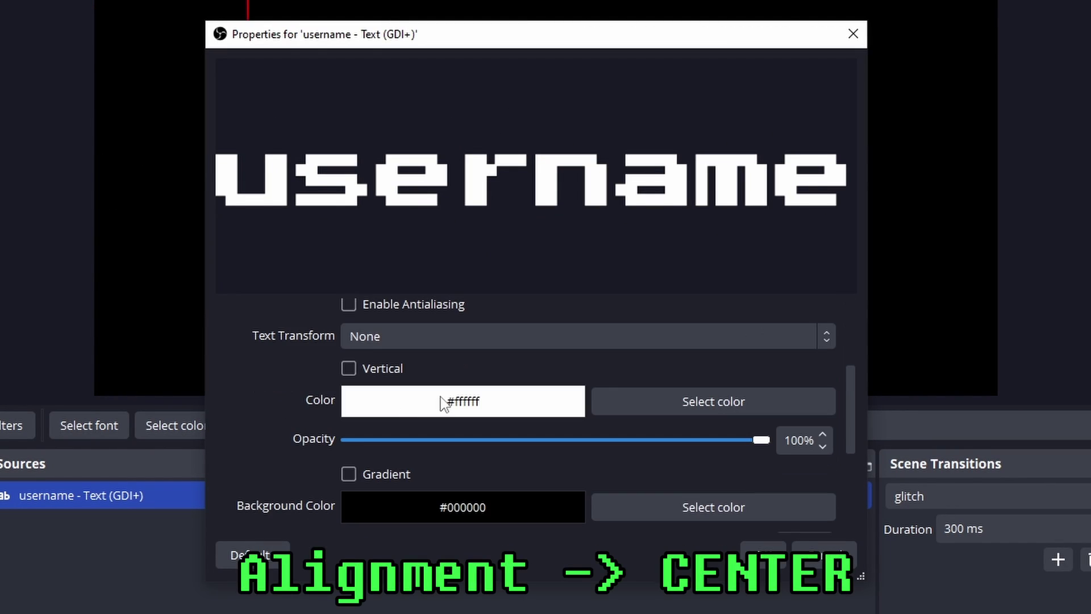
click(664, 411)
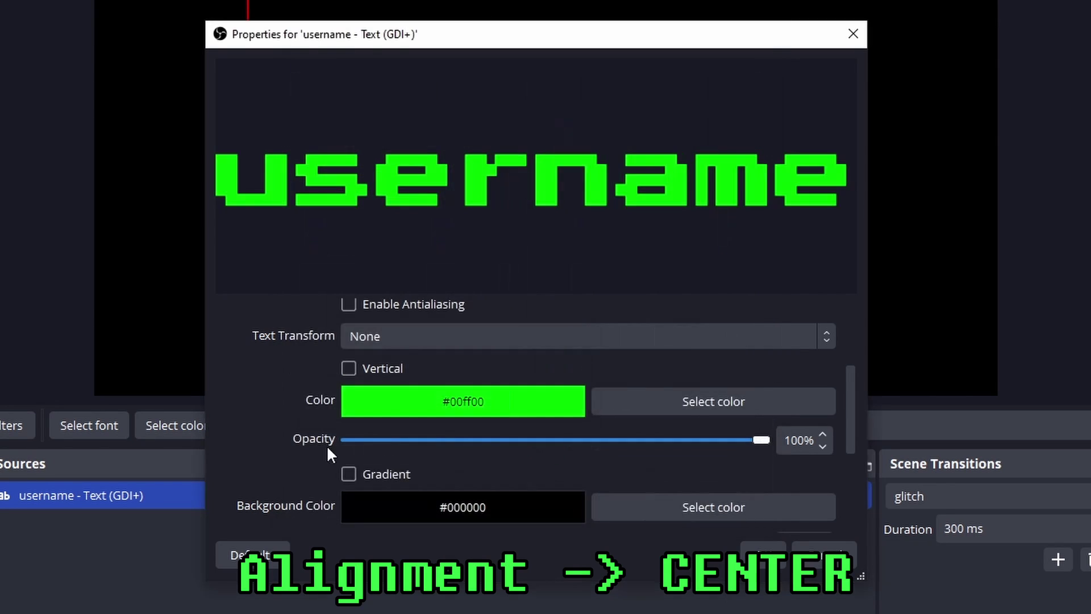
click(349, 474)
- Set the username text's alignment and vertical alignment to Center, and enable an outline with a chosen color
scroll(287, 432, down, 6)
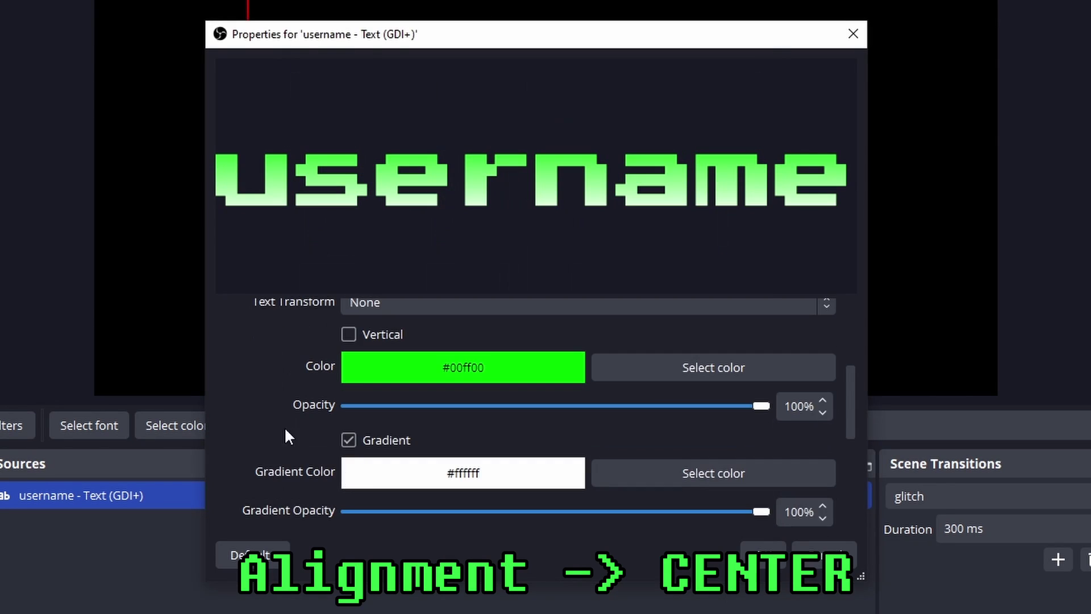
click(398, 390)
click(415, 421)
click(415, 426)
click(383, 457)
click(383, 457)
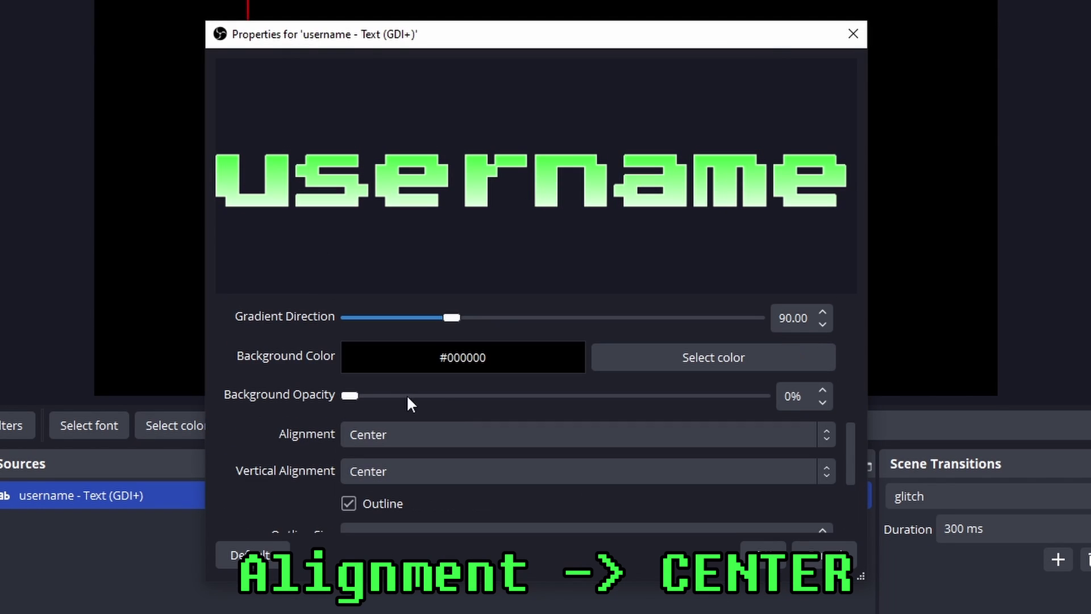
scroll(611, 516, down, 3)
click(713, 451)
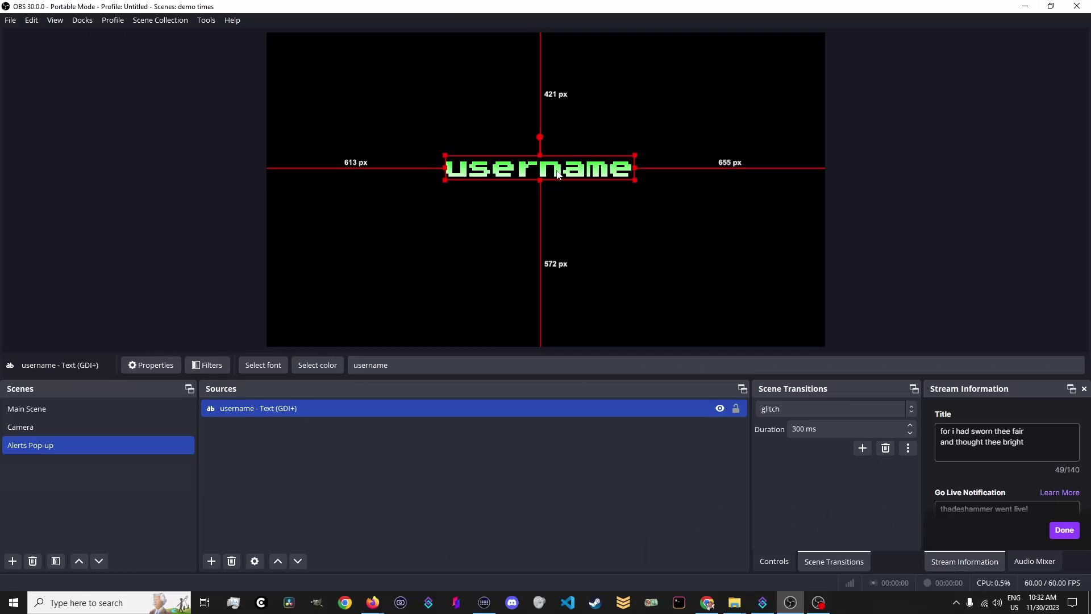
- Change the username text's positional alignment in its transform settings
right_click(558, 169)
mouse_move(690, 325)
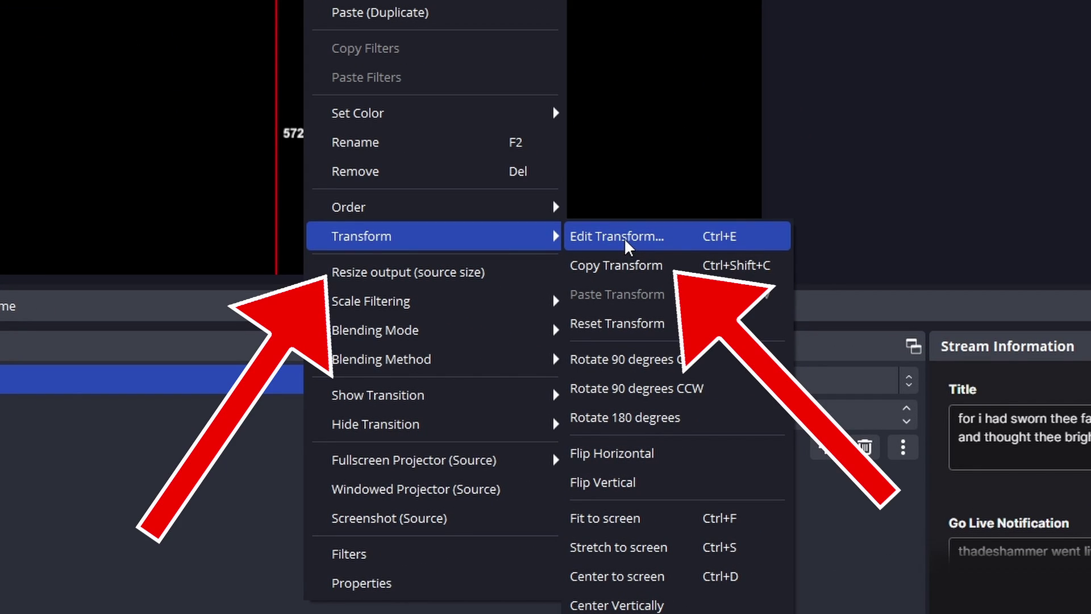
click(627, 246)
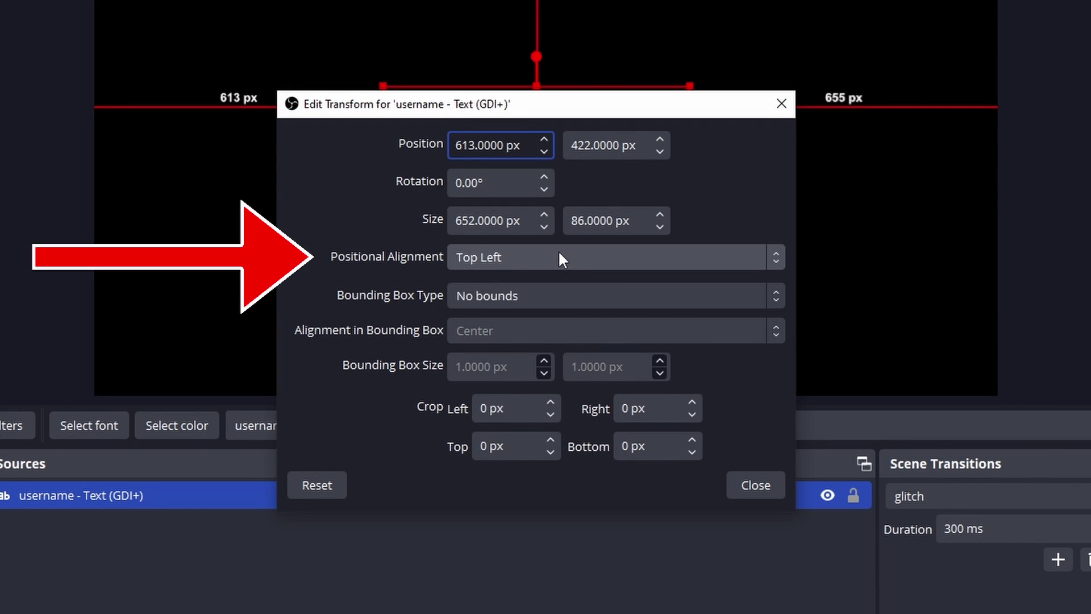
click(559, 258)
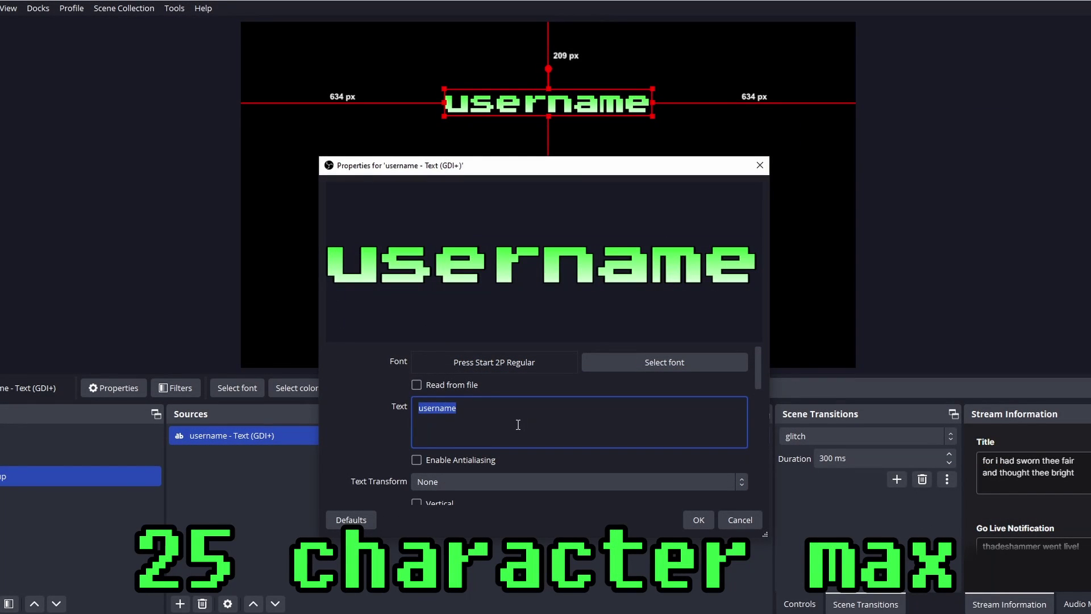
- Test the username source with the long sample text "abcdefghijklmnopqrstuvw"
text(abcdefghijklmnop)
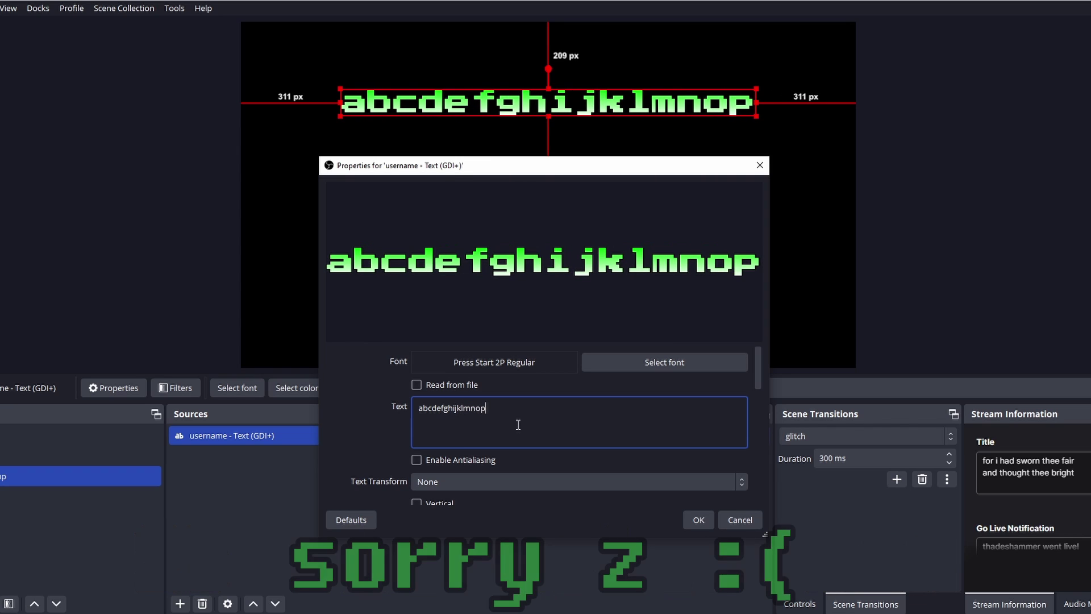
text(z)
key(BackSpace)
text(qrst)
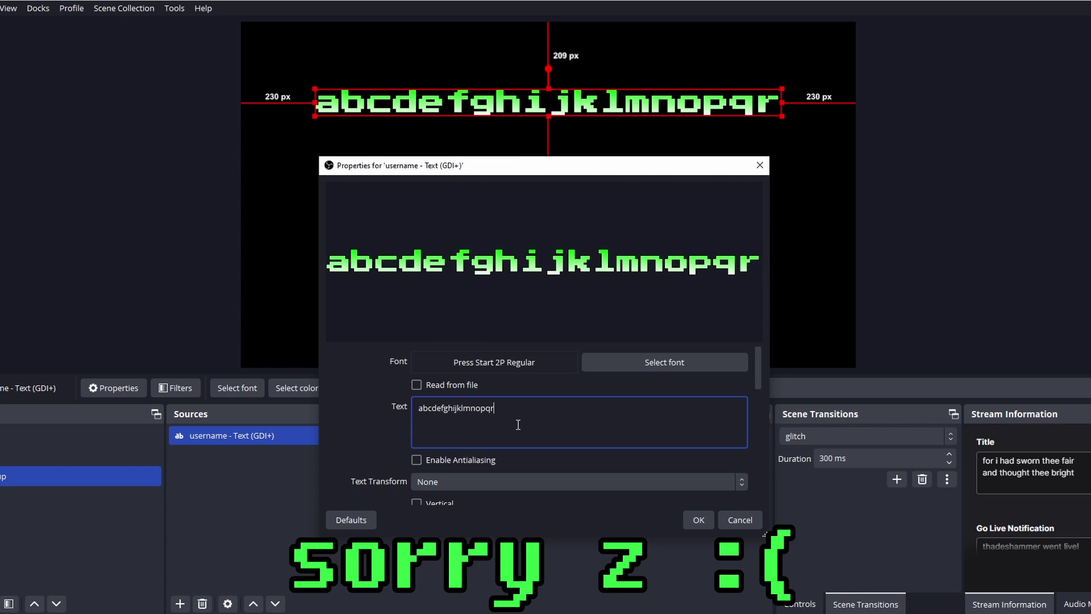
text(uvw)
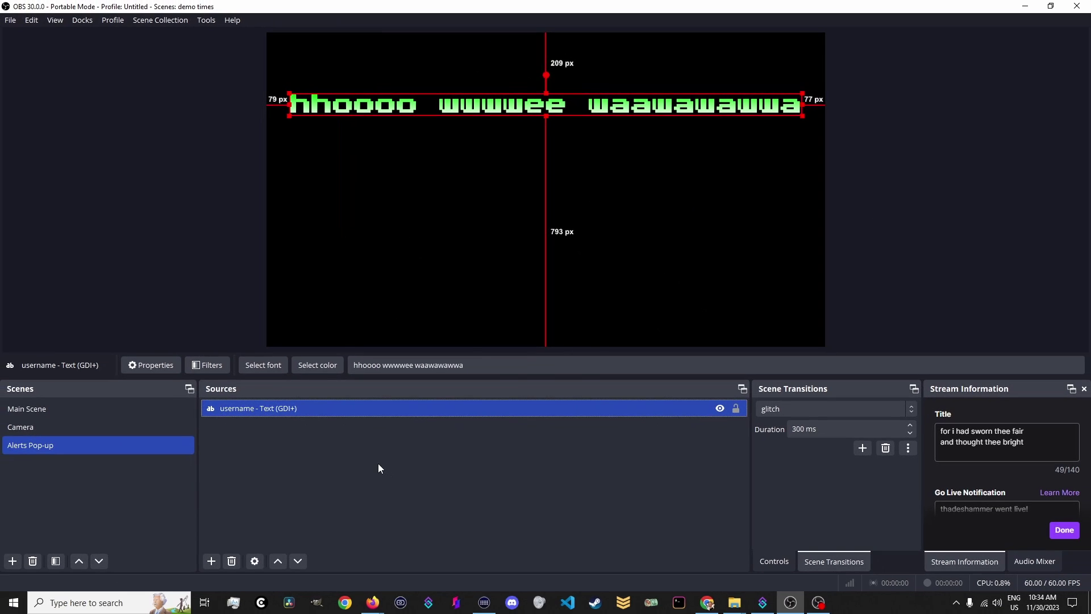
- Duplicate the username text source and rename the copy "message - Text (GDI+)"
right_click(378, 465)
click(424, 528)
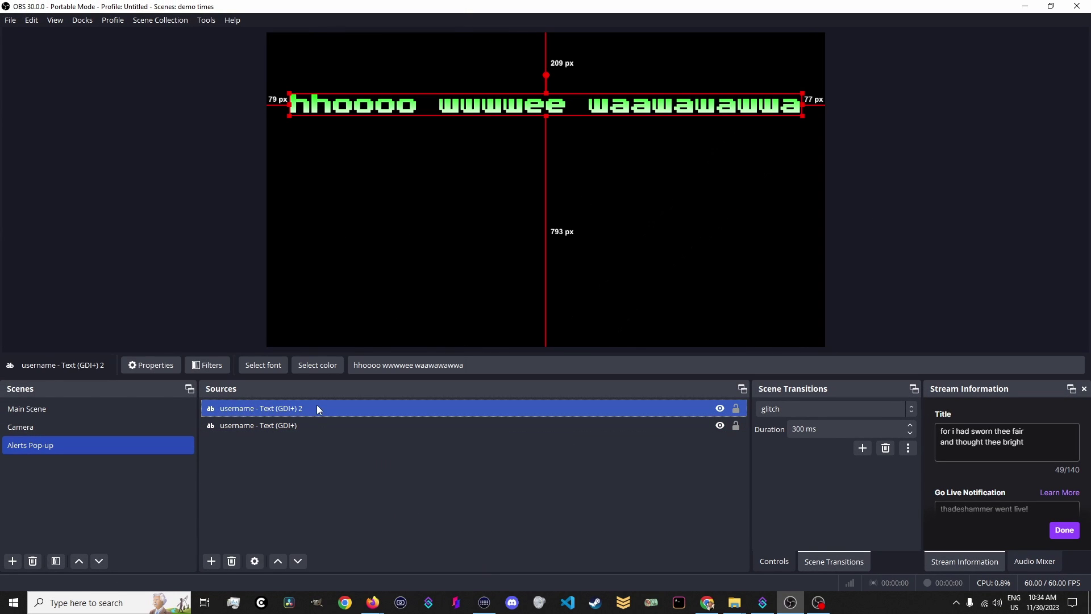
right_click(316, 406)
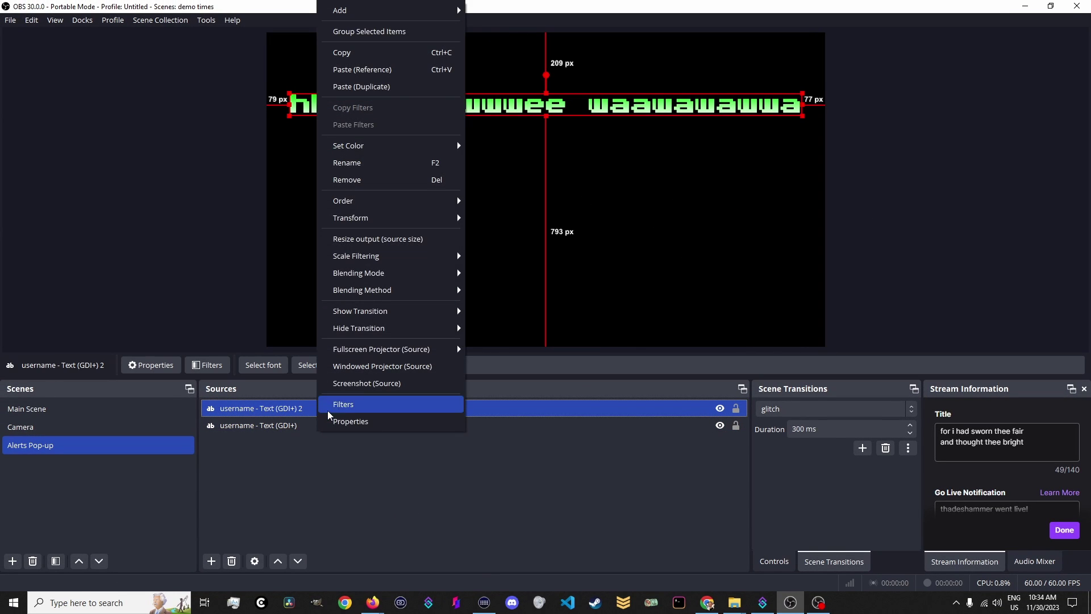
click(361, 163)
text(message)
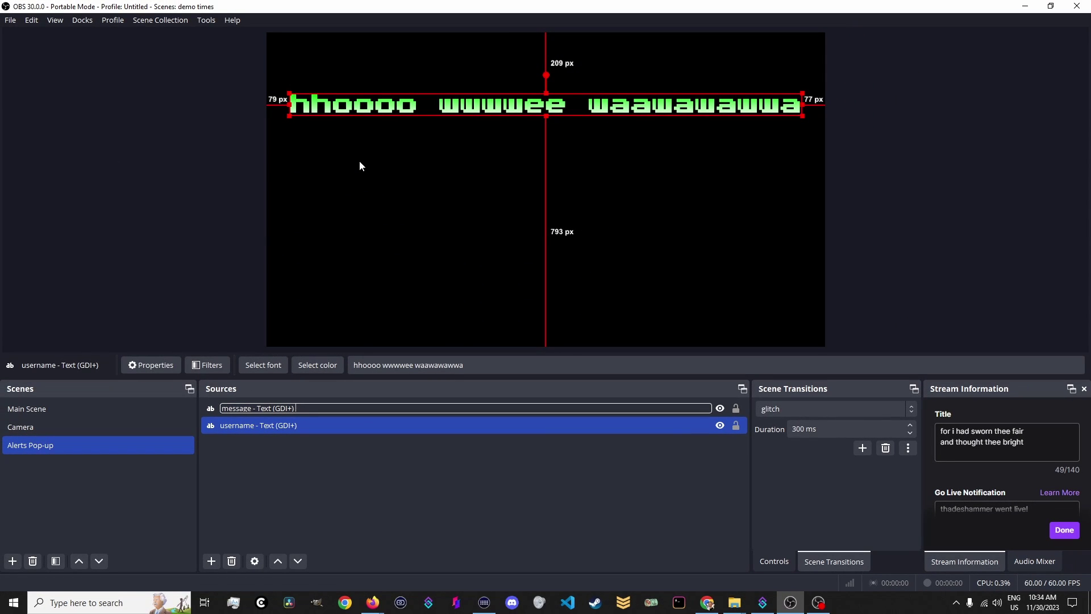
key(Return)
- Order the message source below the username source and move its text to the lower part of the canvas
drag(326, 408, 330, 446)
drag(555, 112, 552, 194)
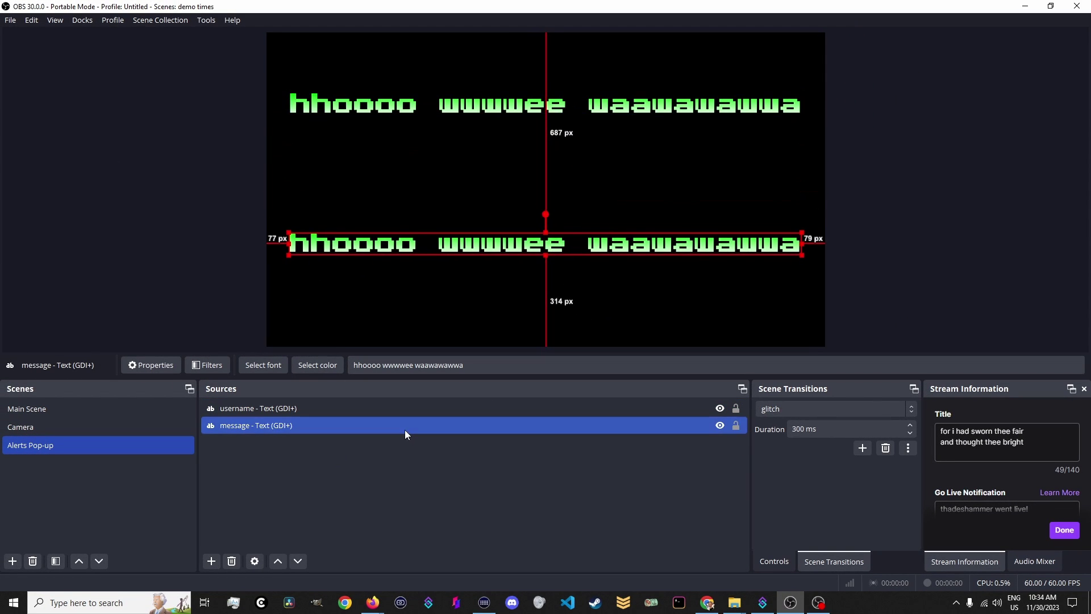
- Change the message source's text to "thank you for" and "the THING!" on two lines
double_click(405, 426)
key(ctrl+a)
text(thank you for)
key(Return)
text(the THING)
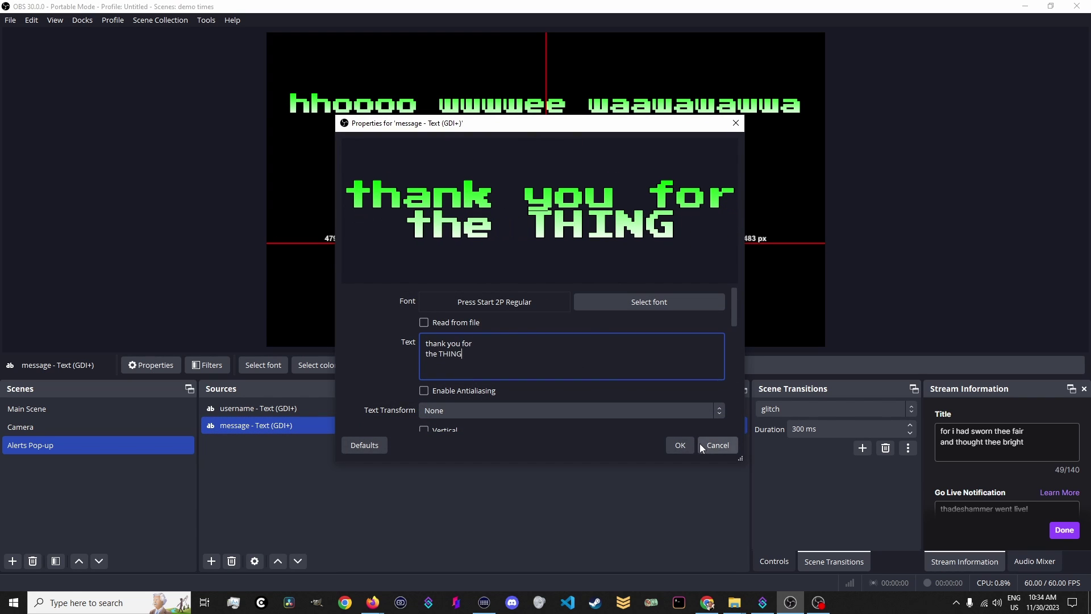
text(!)
click(680, 445)
- Move the message text slightly lower and center it horizontally on the canvas
drag(606, 256, 592, 273)
right_click(592, 273)
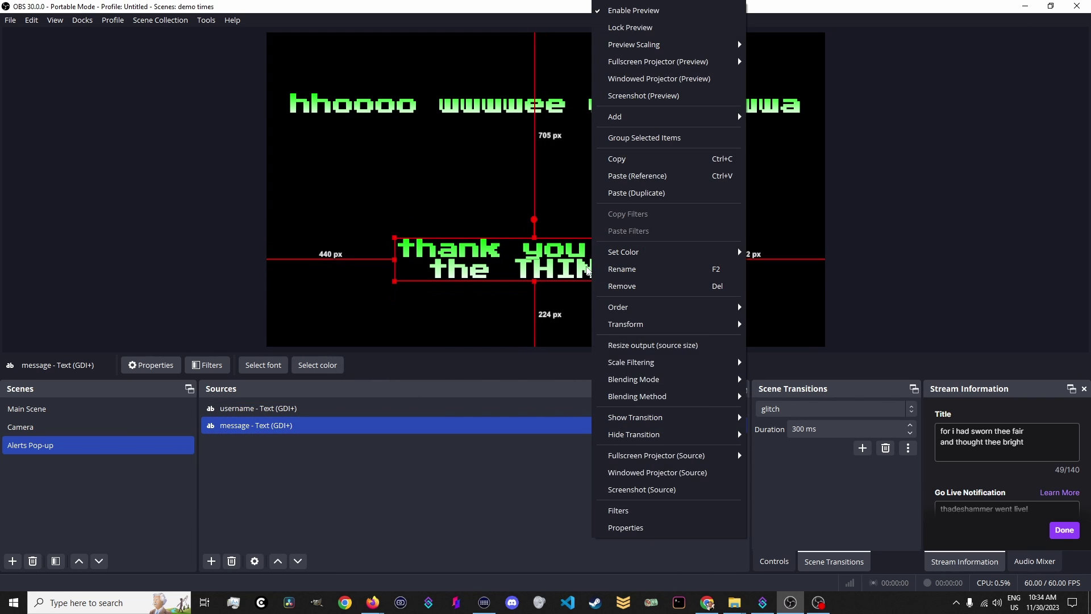
mouse_move(665, 328)
click(790, 576)
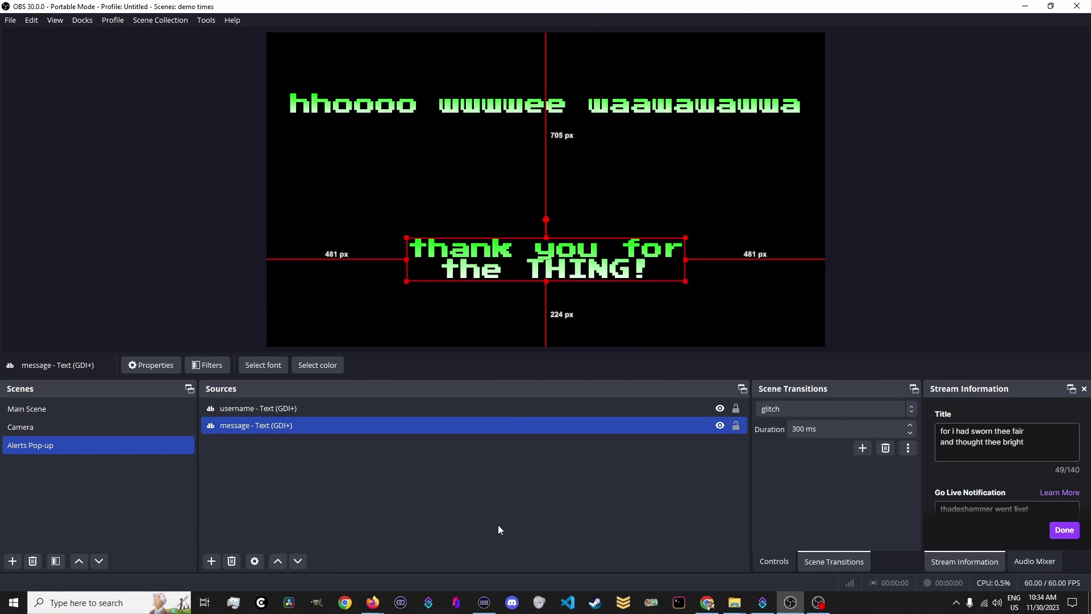
- Add a Browser source named "profile pic - Browser" to the scene
right_click(333, 469)
mouse_move(360, 479)
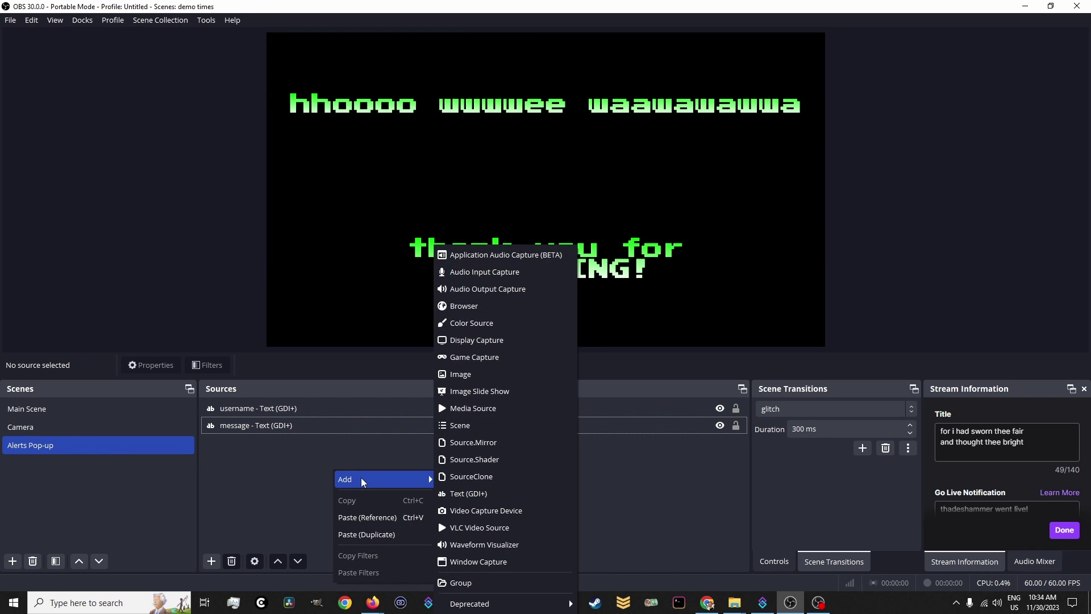
click(463, 305)
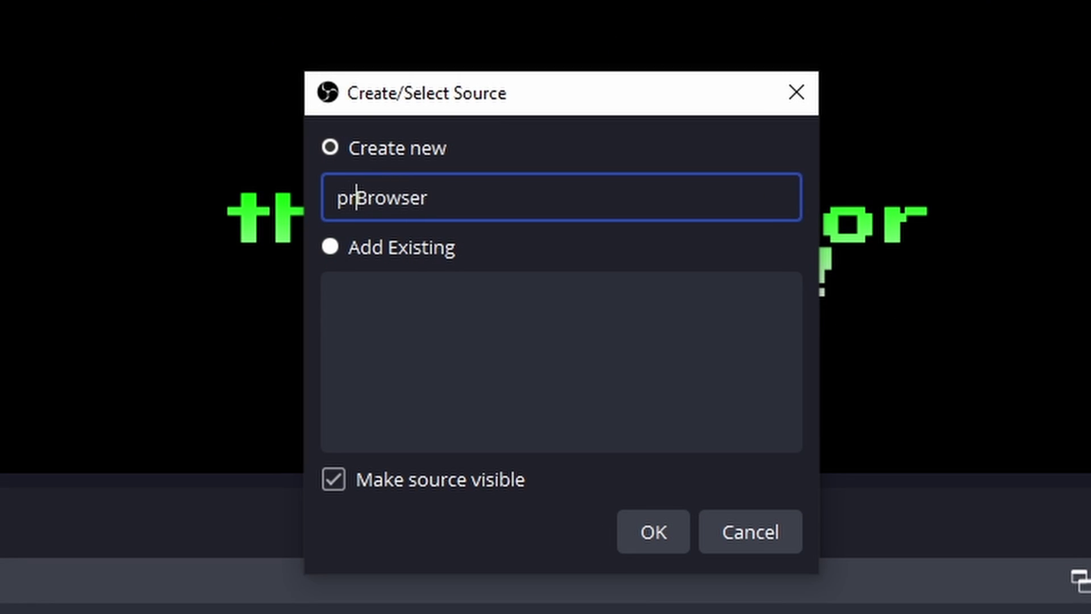
key(Return)
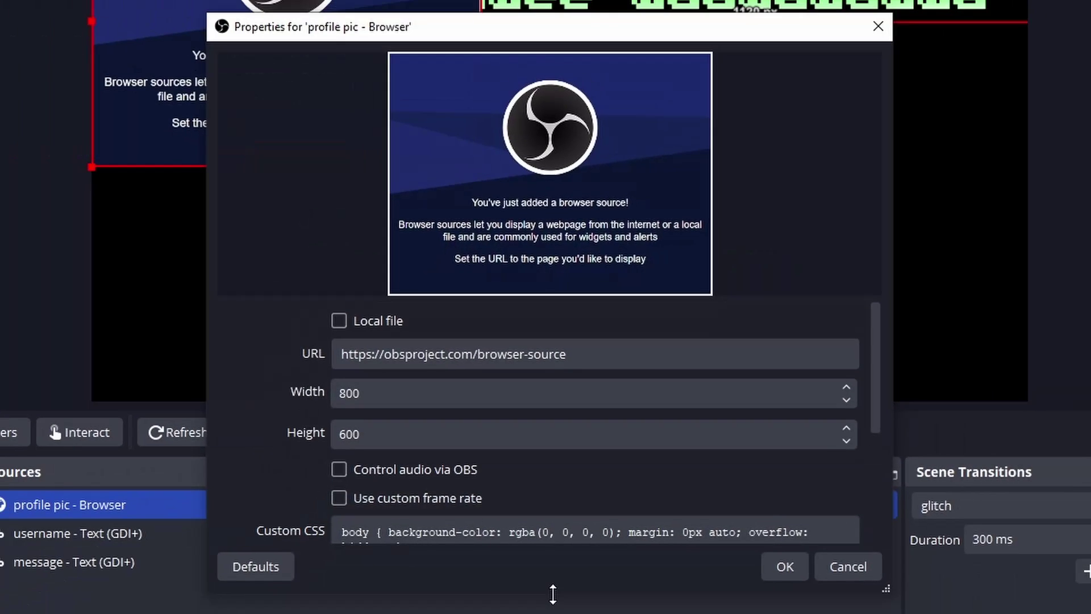
- Set the profile pic source to 300 wide by 300 high and move it between the username and message texts
double_click(424, 401)
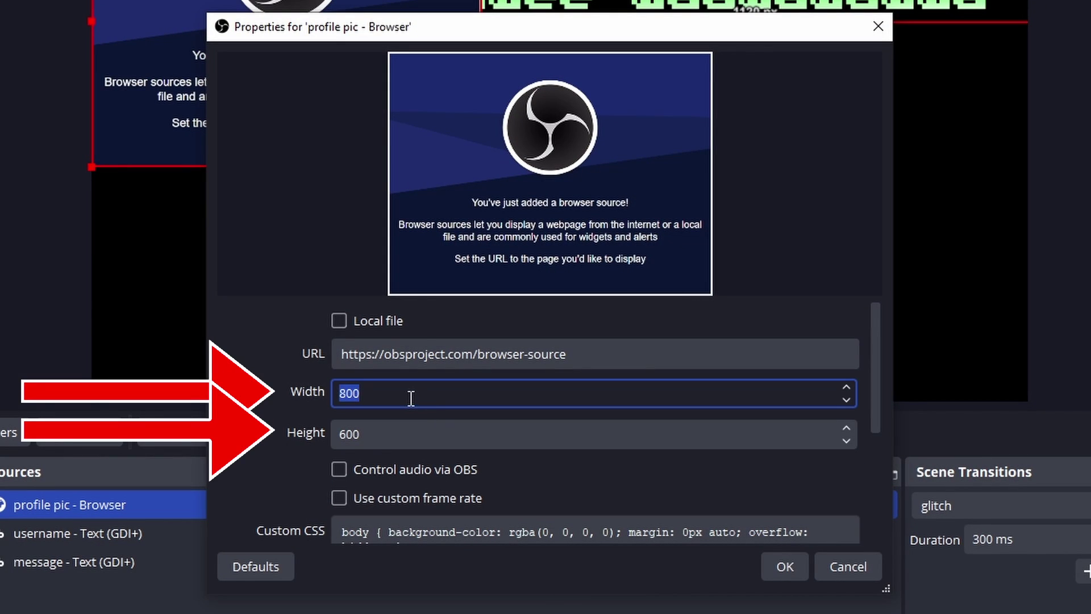
key(Tab)
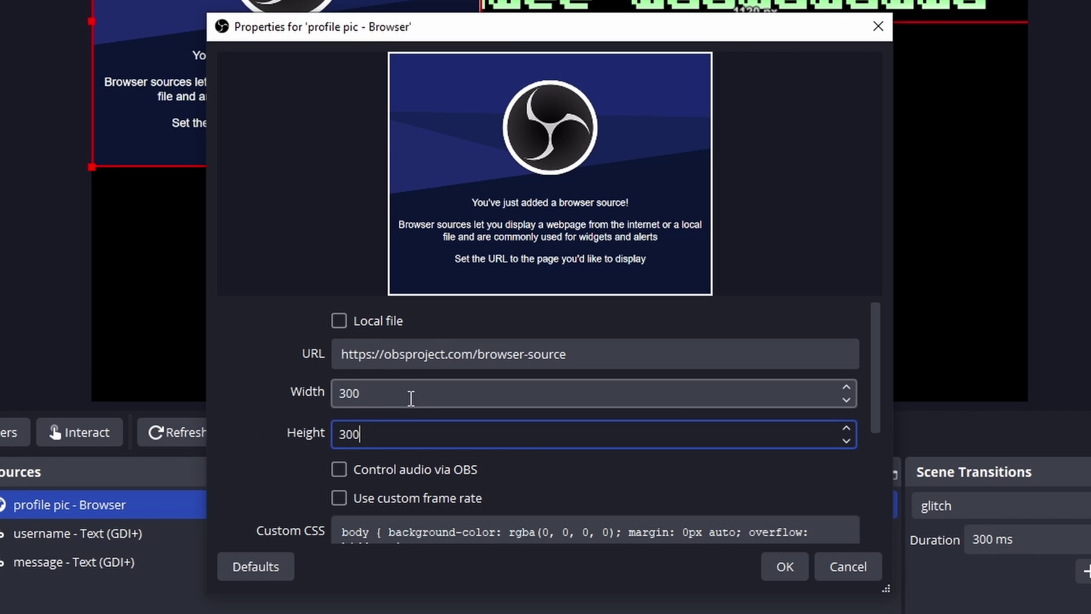
click(785, 567)
drag(311, 97, 527, 183)
click(508, 524)
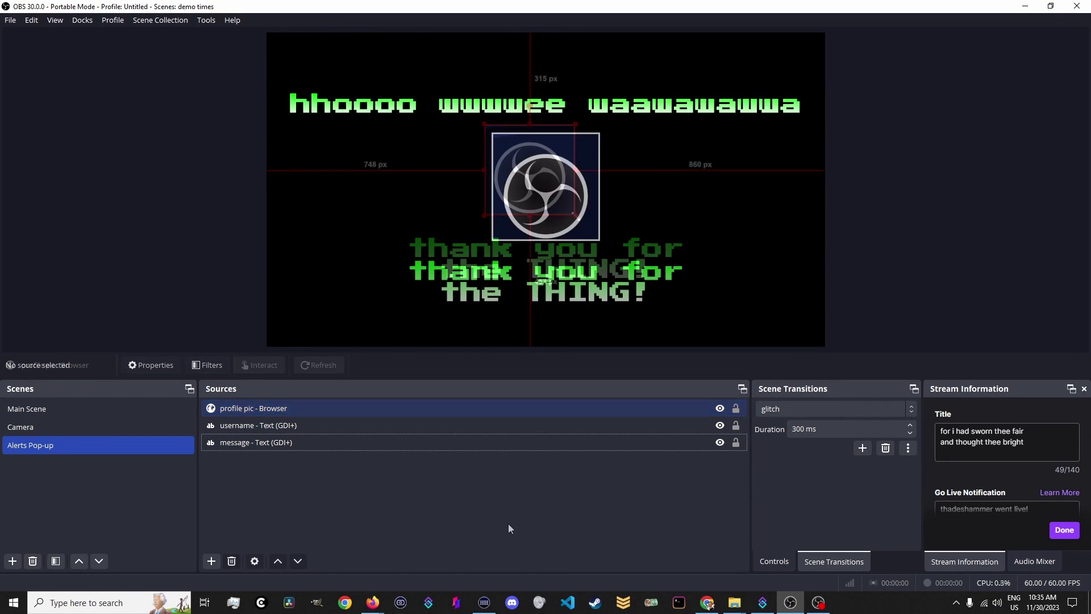
- Add the existing "Alerts Pop-up" scene as a source in the Main Scene
click(55, 407)
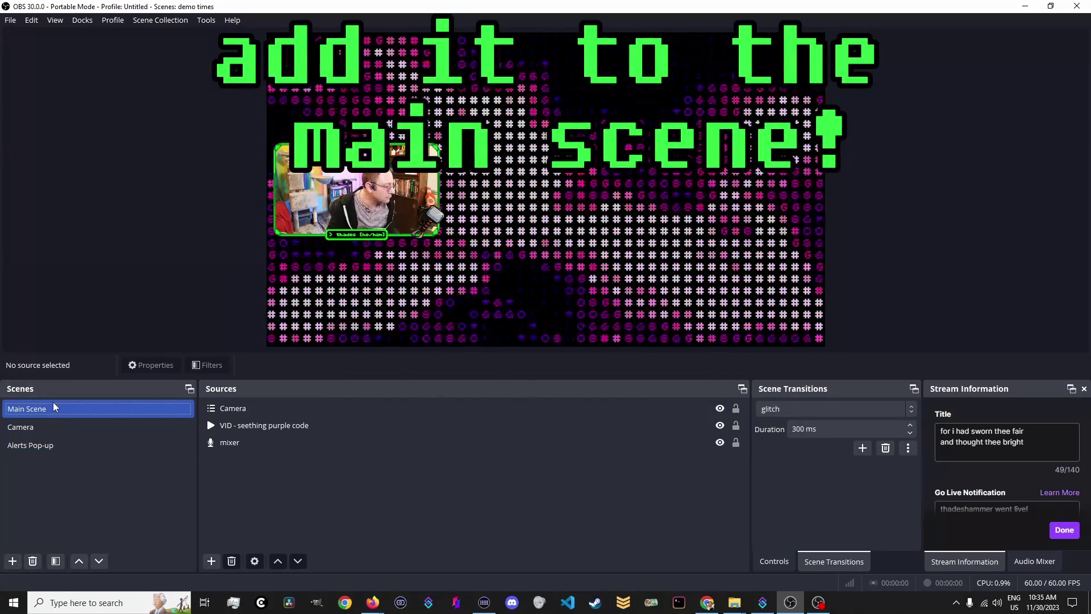
right_click(309, 498)
mouse_move(321, 506)
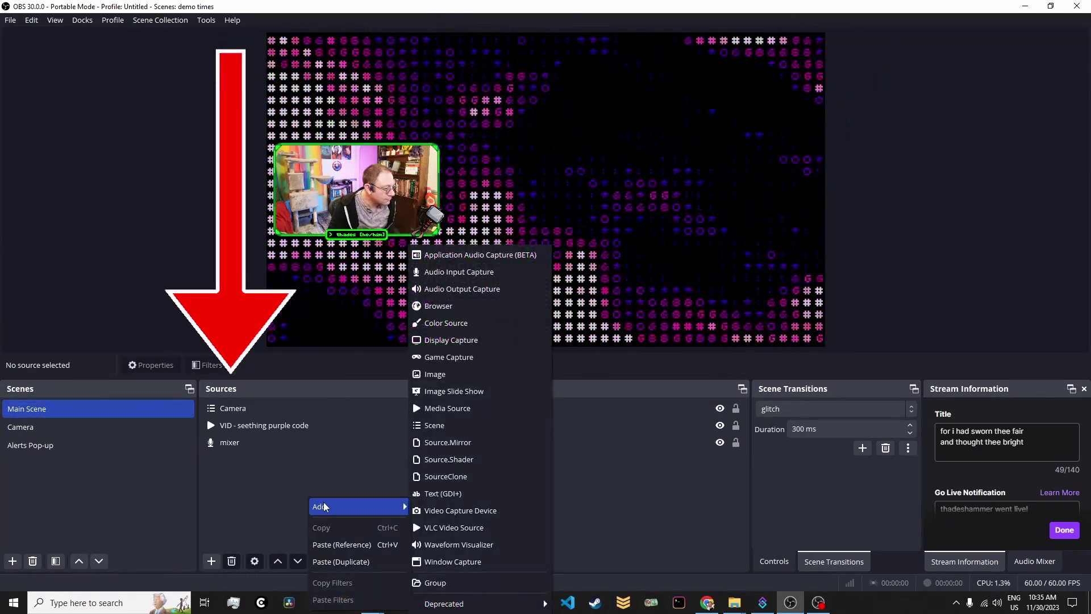
click(473, 428)
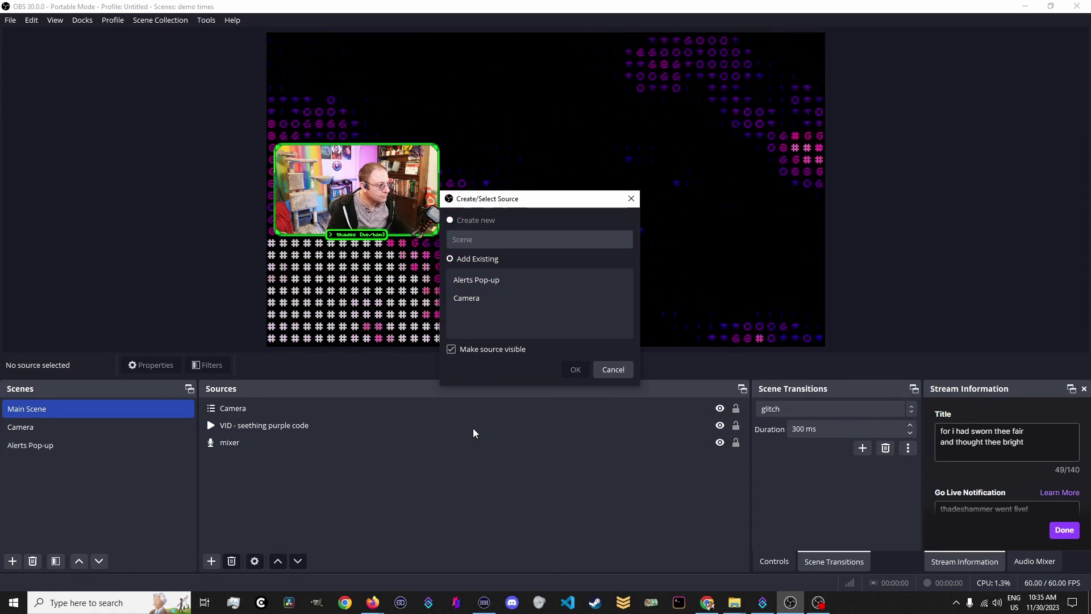
click(477, 281)
click(580, 372)
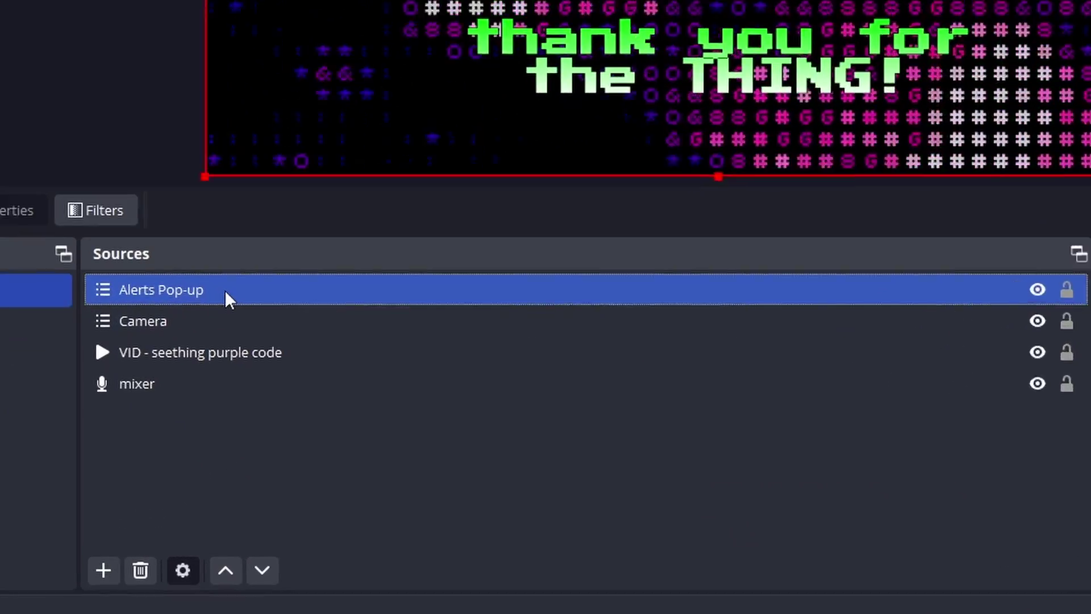
- Set the Alerts Pop-up source's show transition to Move, with the appearing items' position at Center
right_click(278, 411)
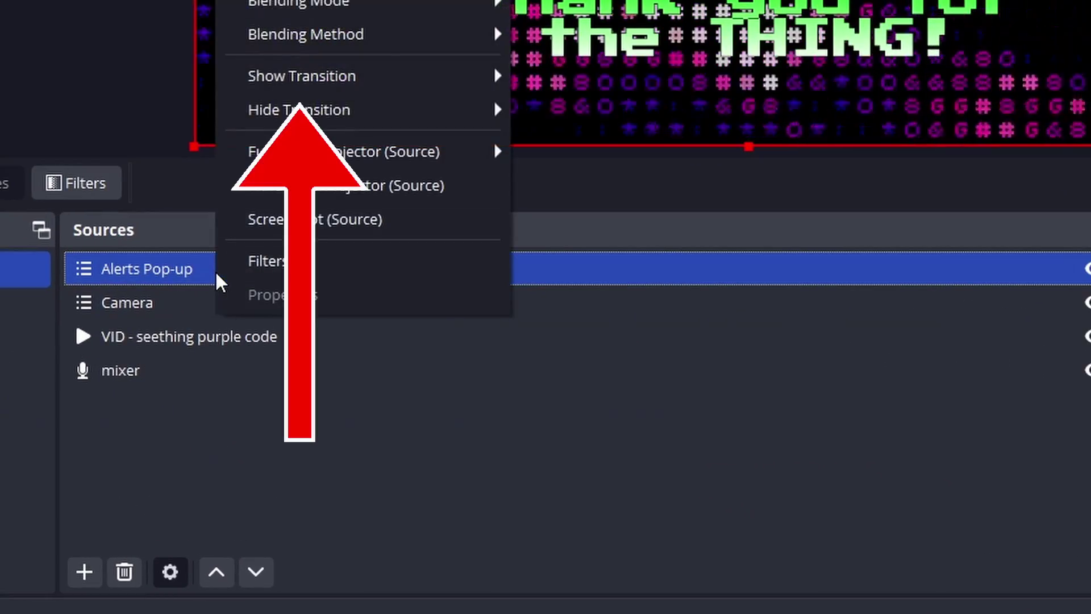
mouse_move(382, 80)
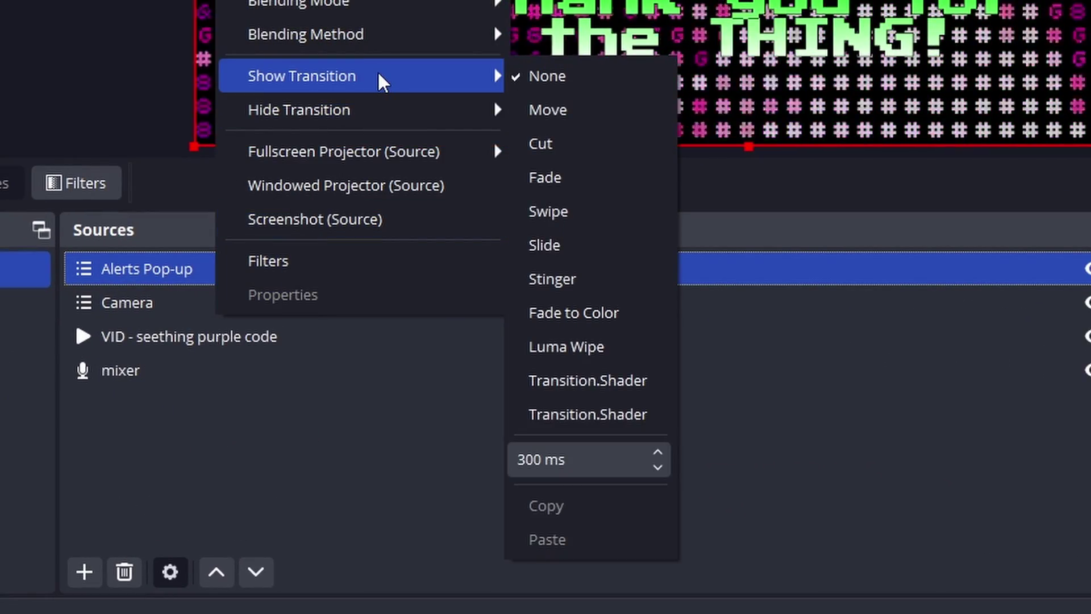
click(562, 121)
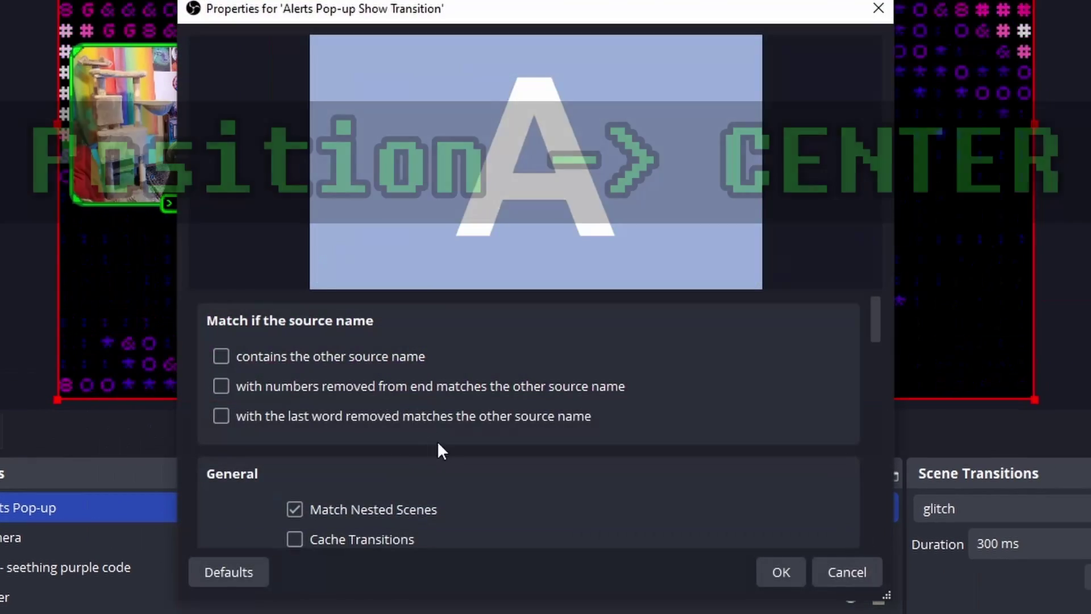
scroll(247, 492, down, 5)
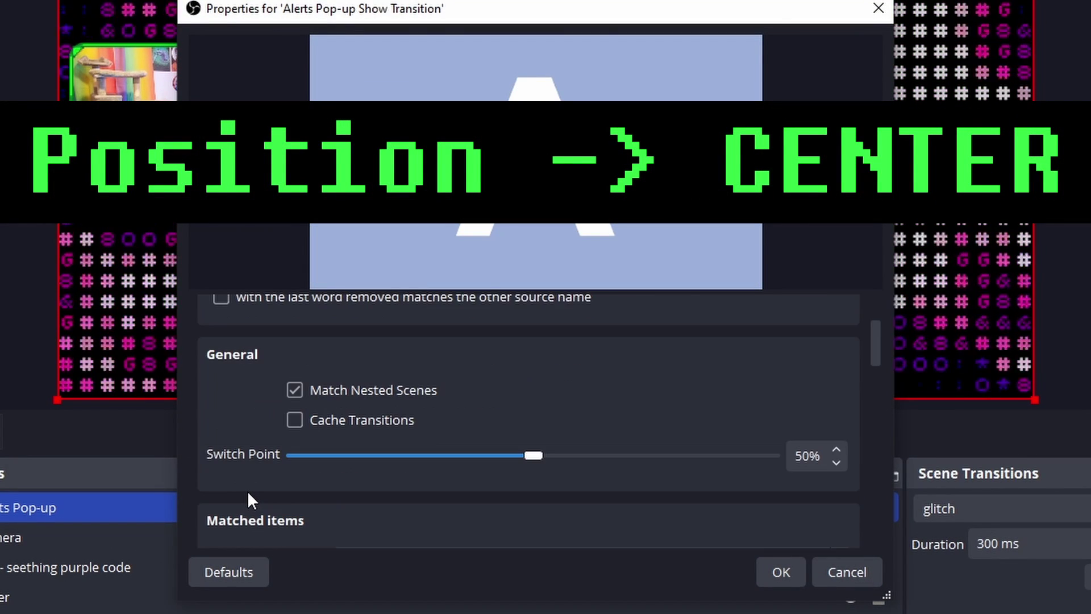
scroll(247, 490, down, 5)
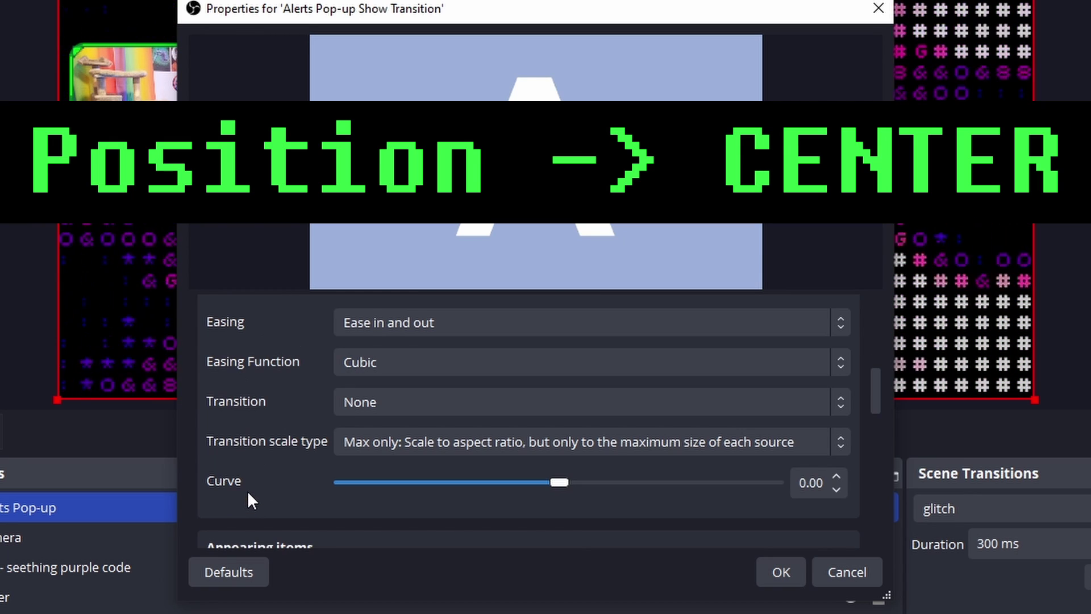
scroll(431, 490, down, 1)
click(381, 461)
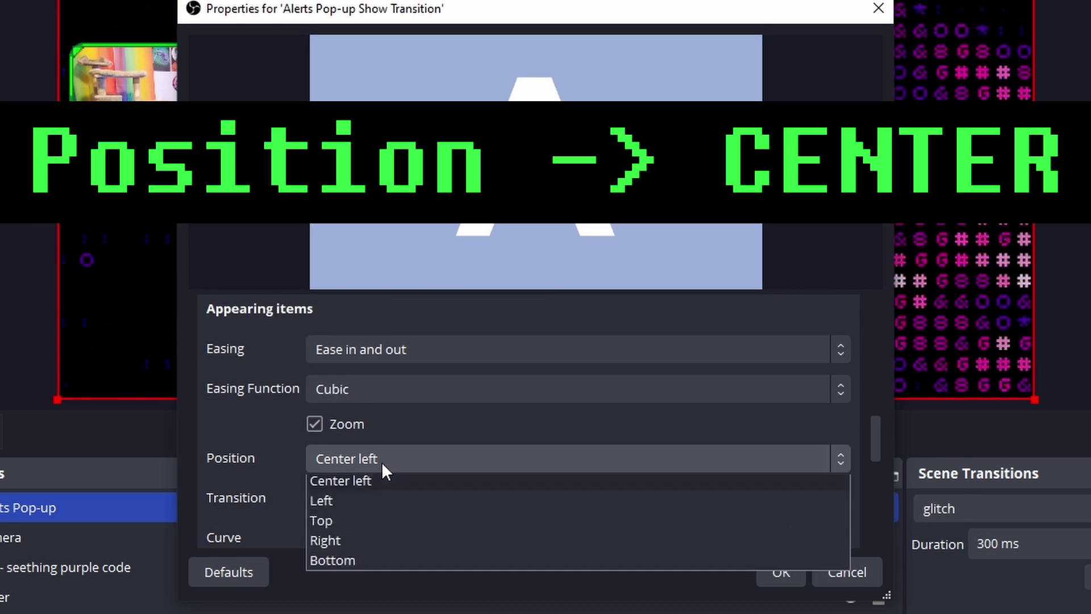
click(353, 506)
- Set the disappearing items' position to Center in the show transition and apply the properties
scroll(286, 471, down, 5)
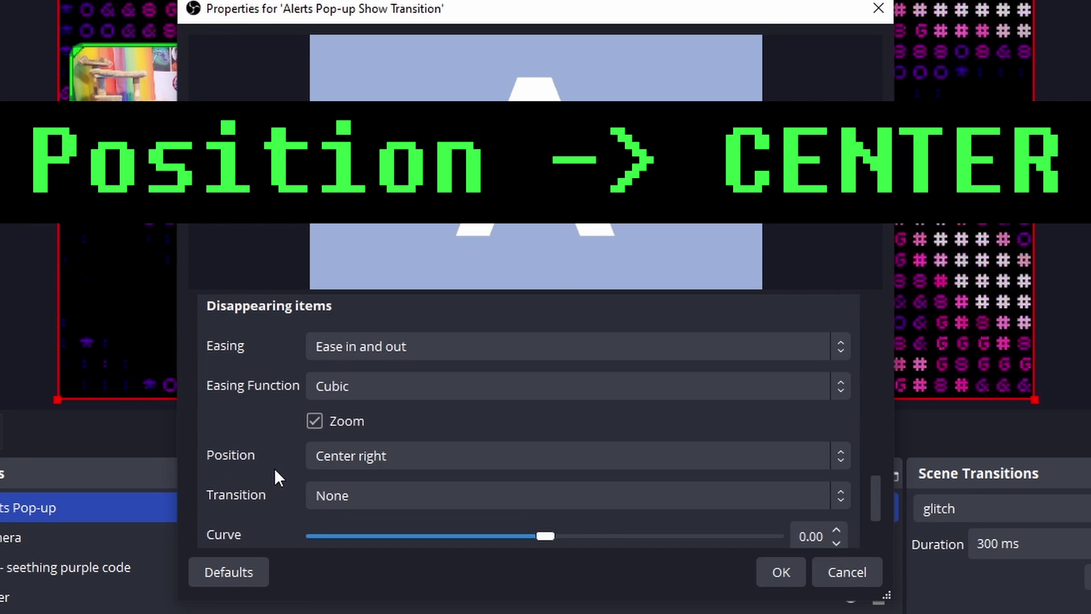
click(390, 460)
click(370, 501)
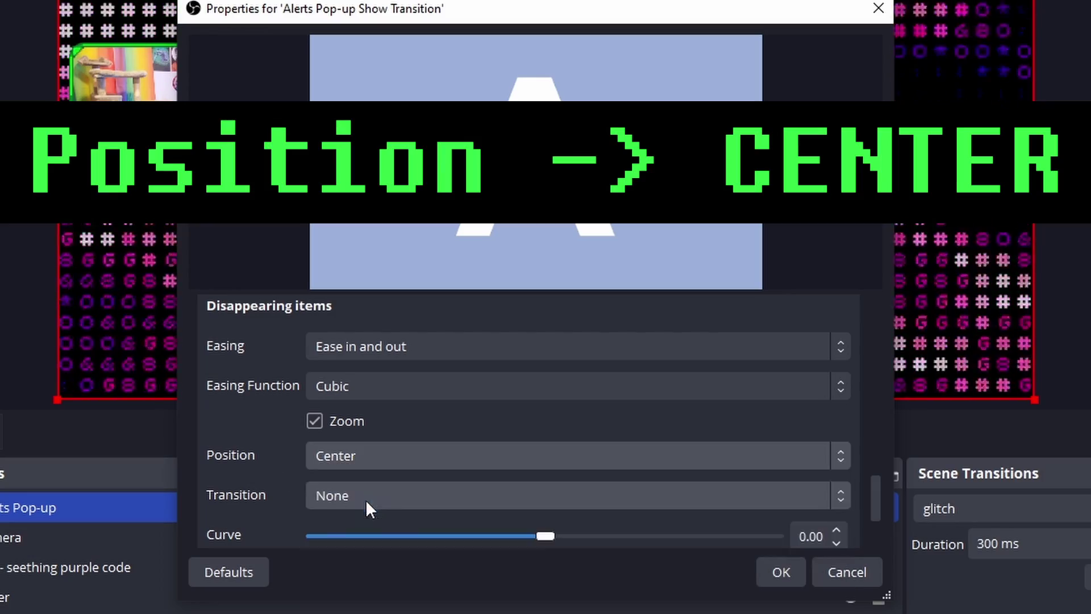
scroll(284, 483, down, 3)
click(780, 573)
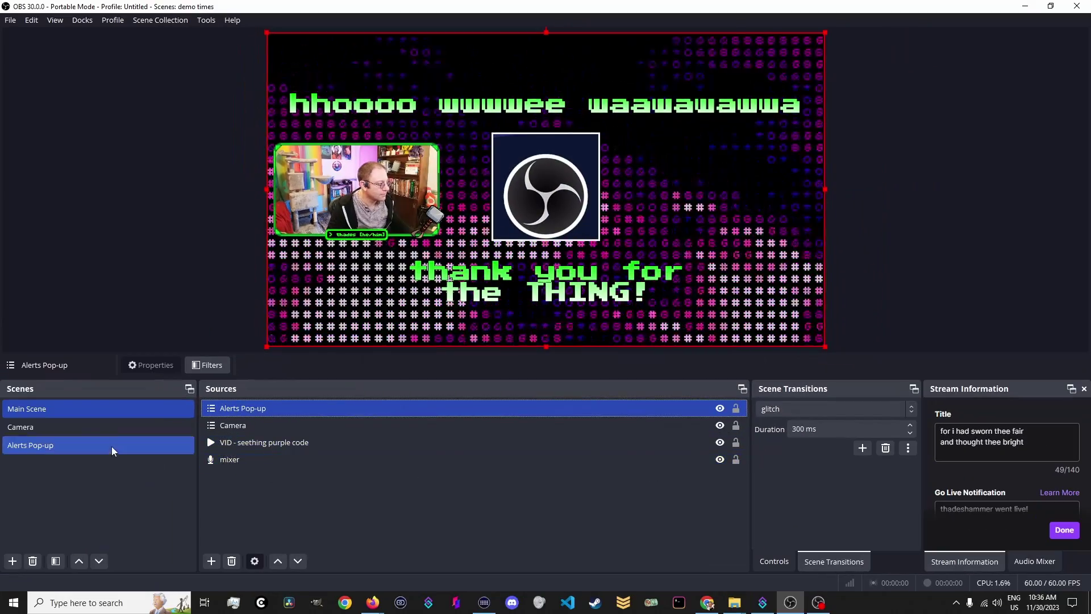
- Set the Alerts Pop-up show transition's duration to 750 ms and copy the transition
right_click(303, 411)
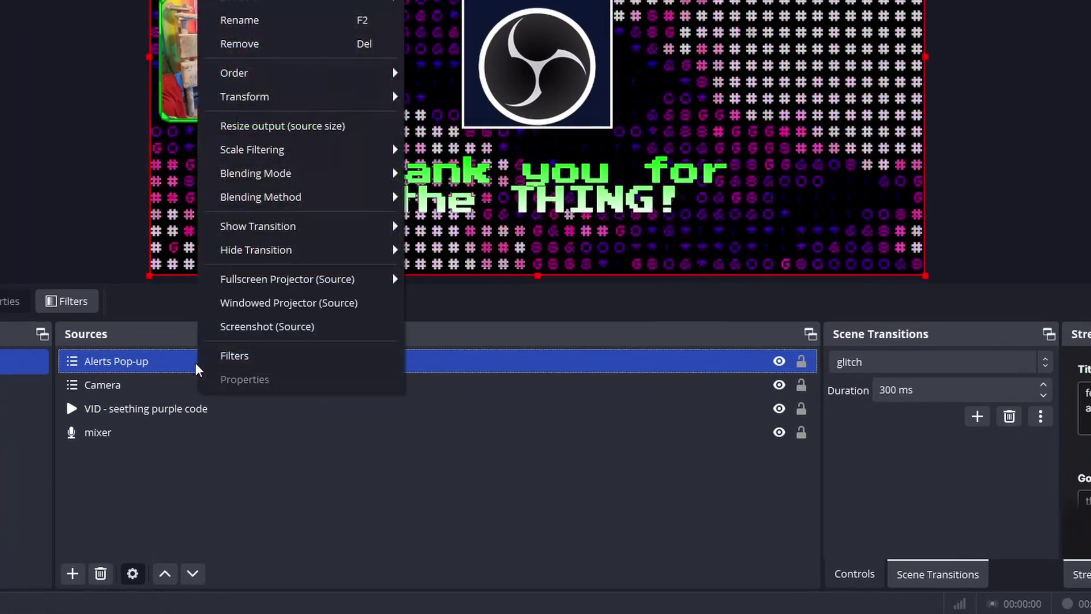
mouse_move(316, 237)
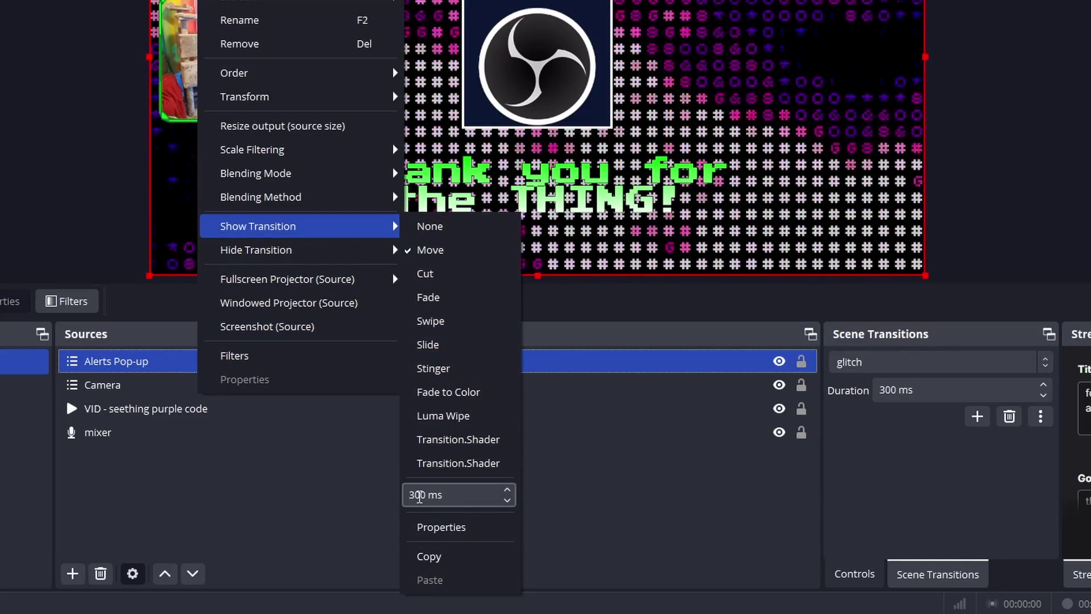
click(411, 495)
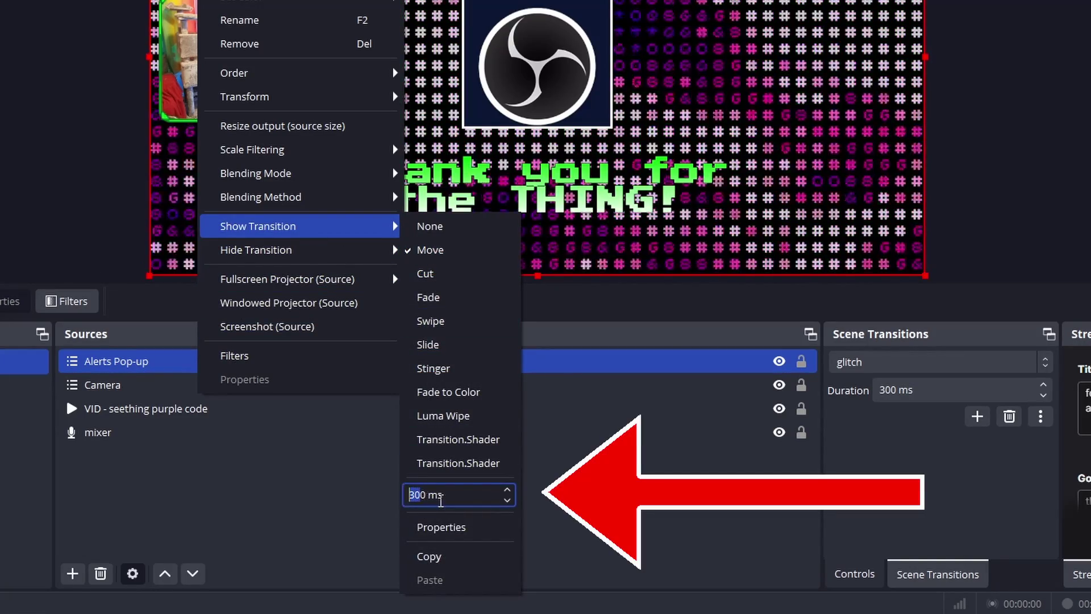
text(750)
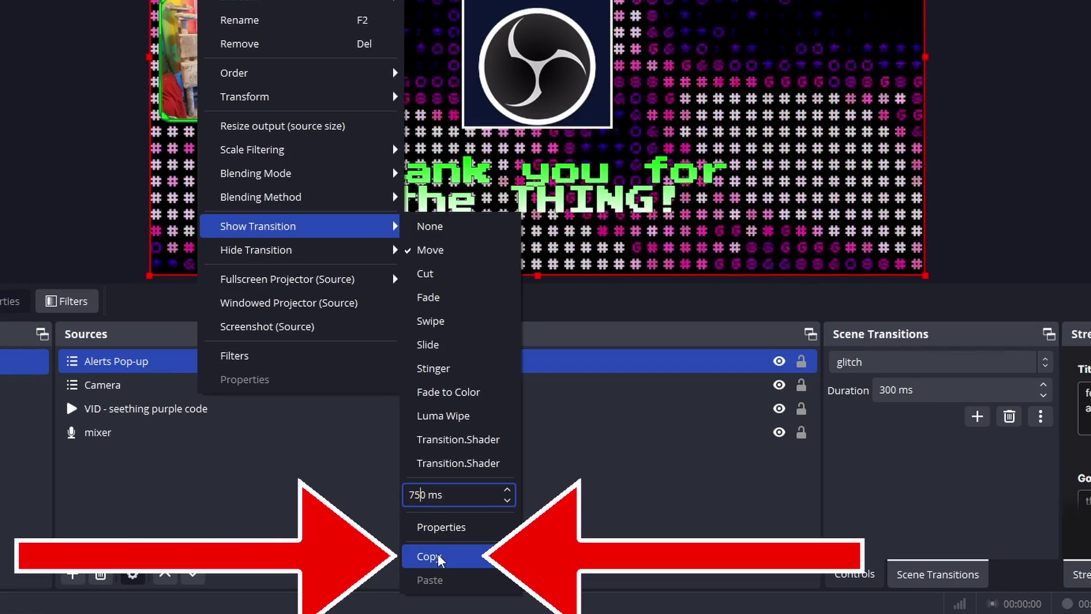
click(466, 557)
- Set the Alerts Pop-up hide transition to 750 ms with the copied Move transition, and toggle the source's visibility to test it
ctrl+click(169, 390)
right_click(164, 362)
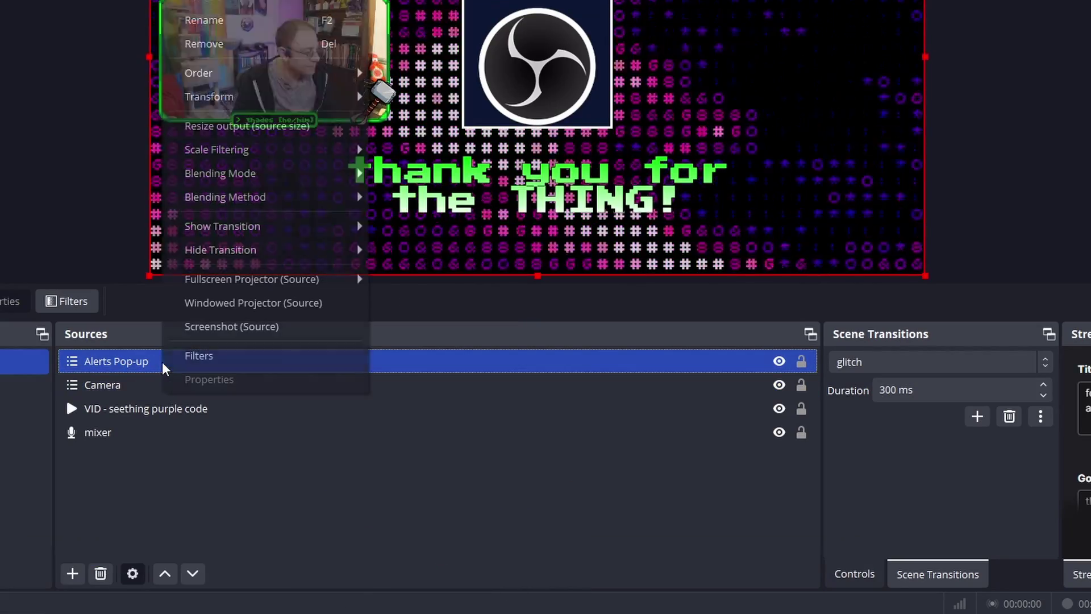
mouse_move(290, 252)
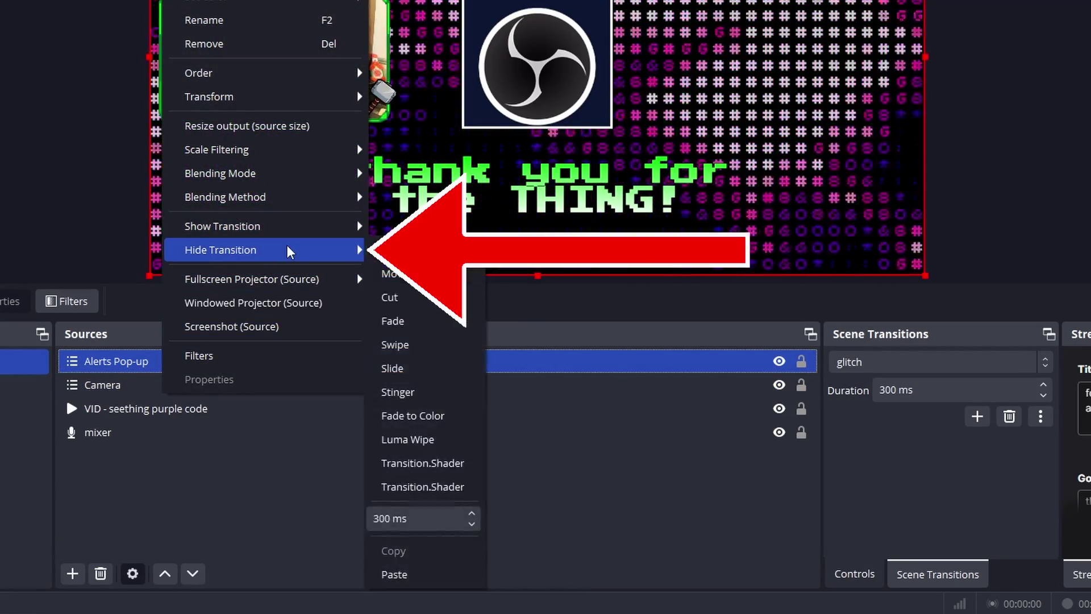
click(382, 519)
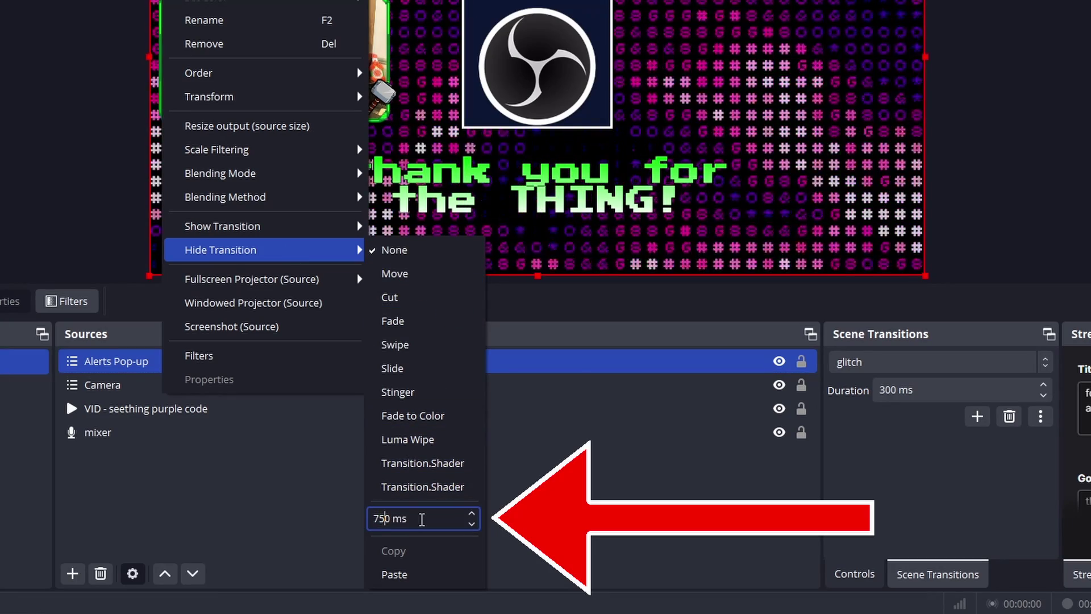
click(408, 575)
click(779, 363)
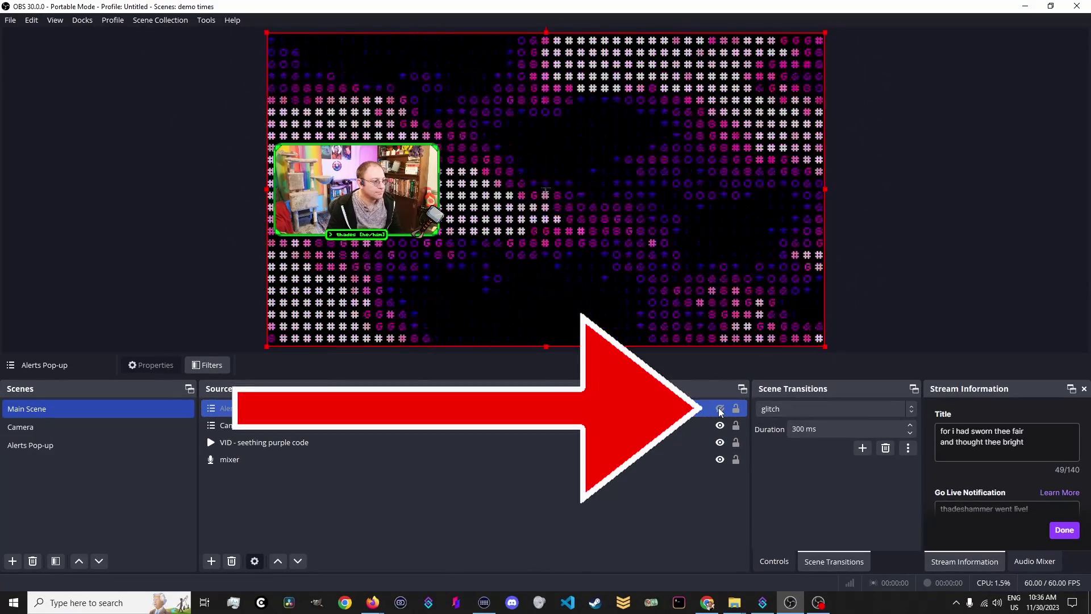
click(720, 409)
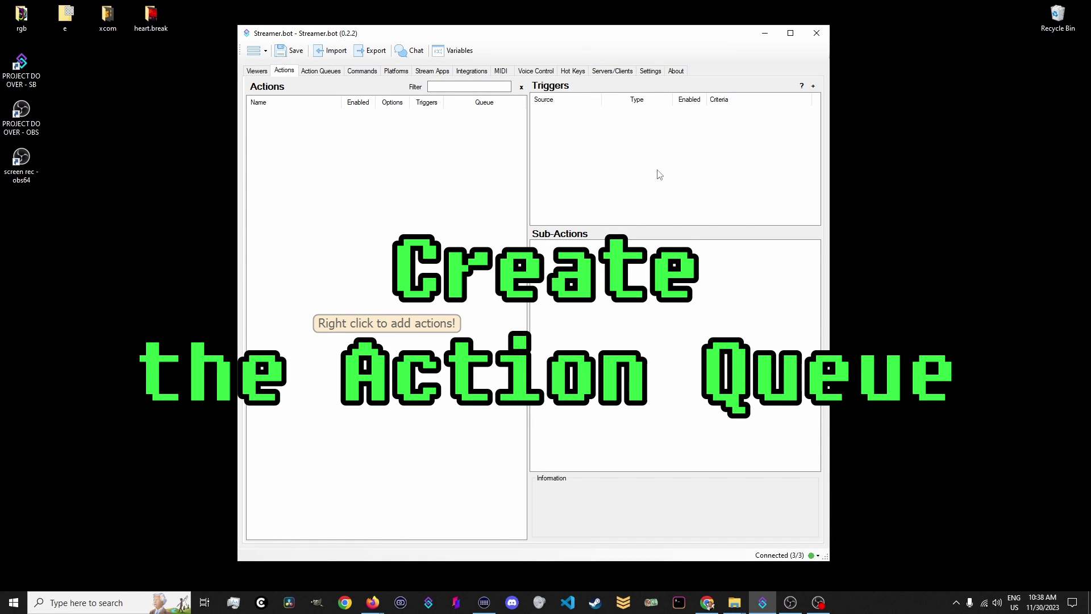
- In Streamer.bot, create a blocking action queue named "Twitch Triggers Q"
click(328, 73)
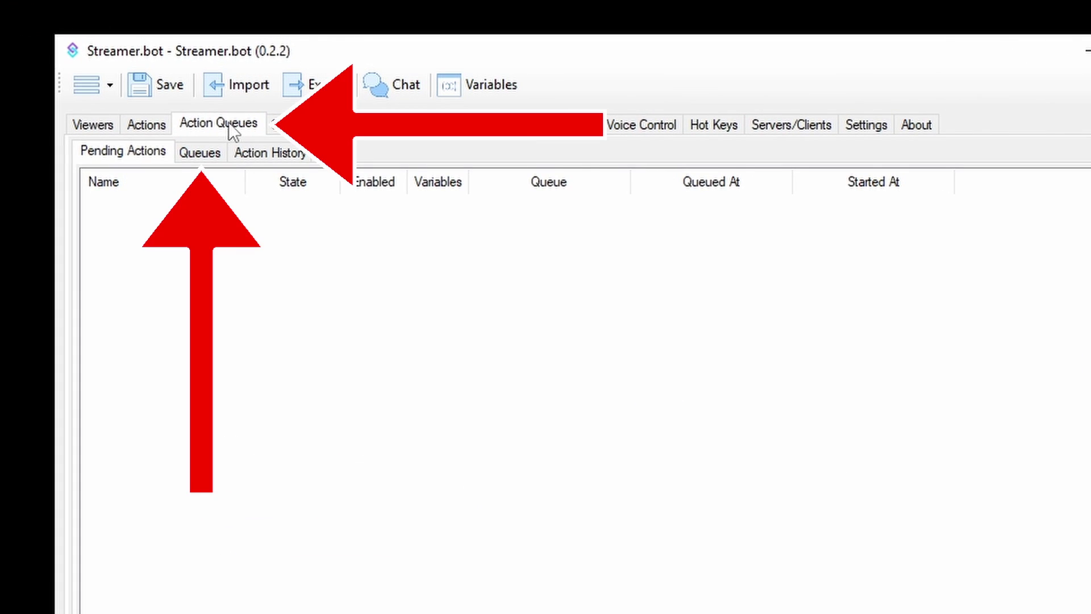
click(210, 155)
right_click(298, 331)
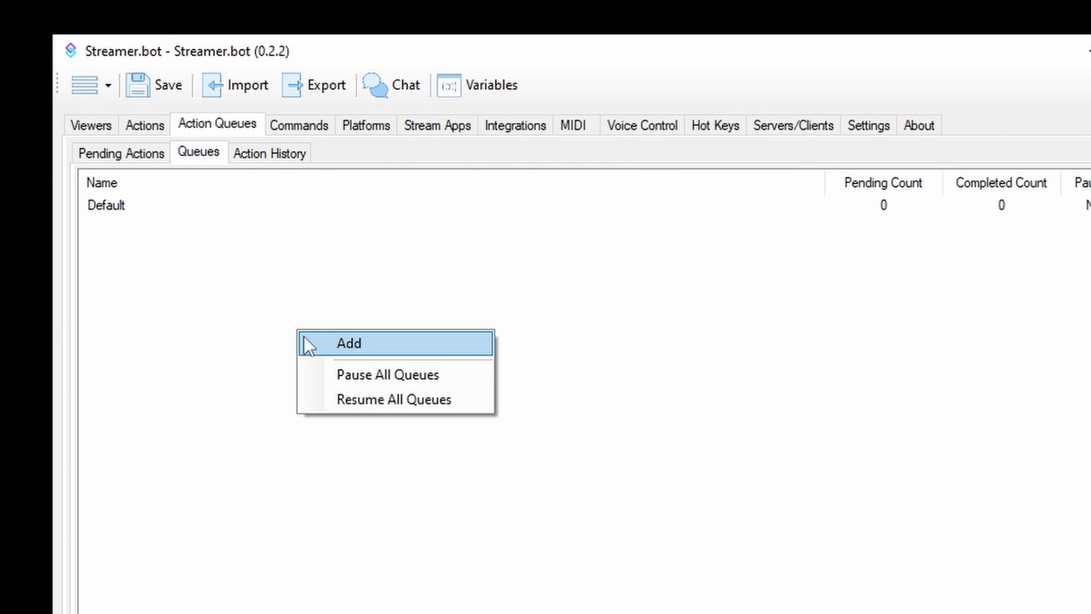
click(360, 343)
click(477, 290)
text(Twitch Triggers Q)
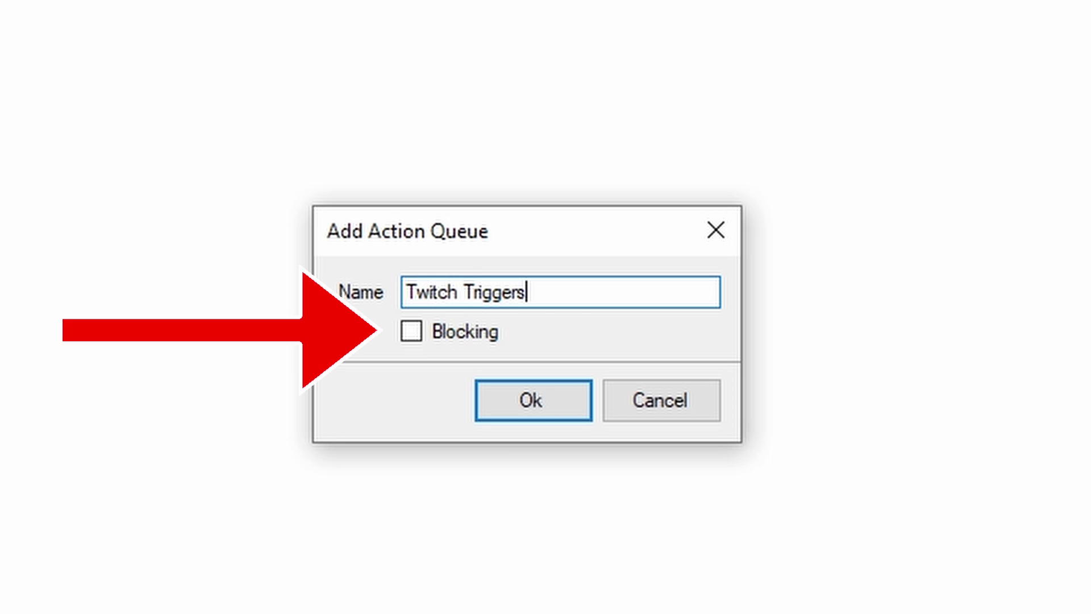
click(491, 339)
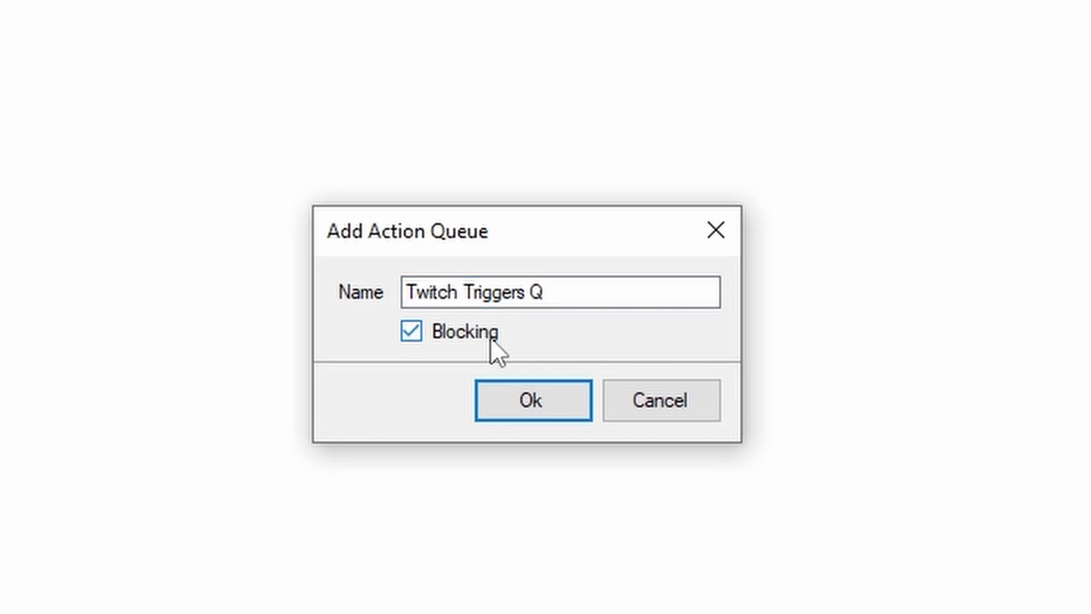
click(551, 408)
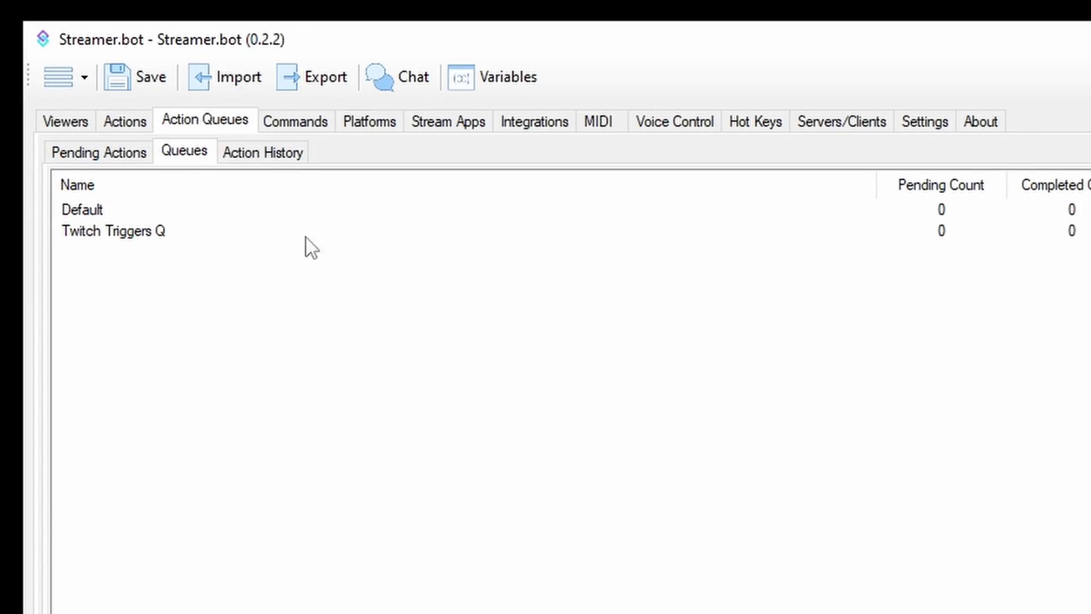
- Add an action named "ALERT - New Follow!" in a "Twitch Triggers" group, assigned to the Twitch Triggers Q queue
click(141, 128)
right_click(261, 508)
click(188, 211)
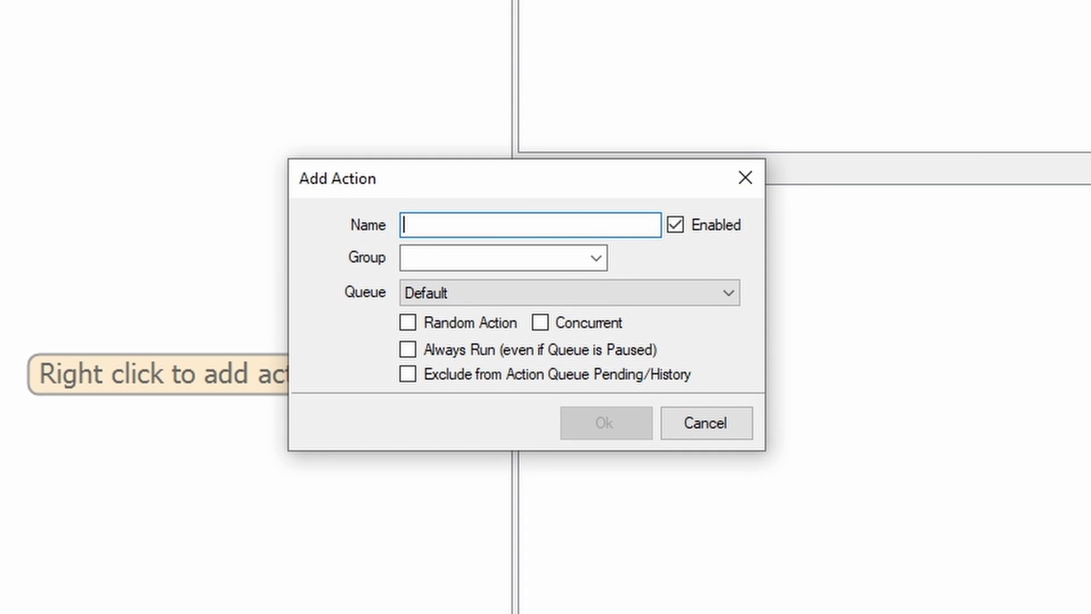
text(ALERT - New Follow!@)
key(BackSpace)
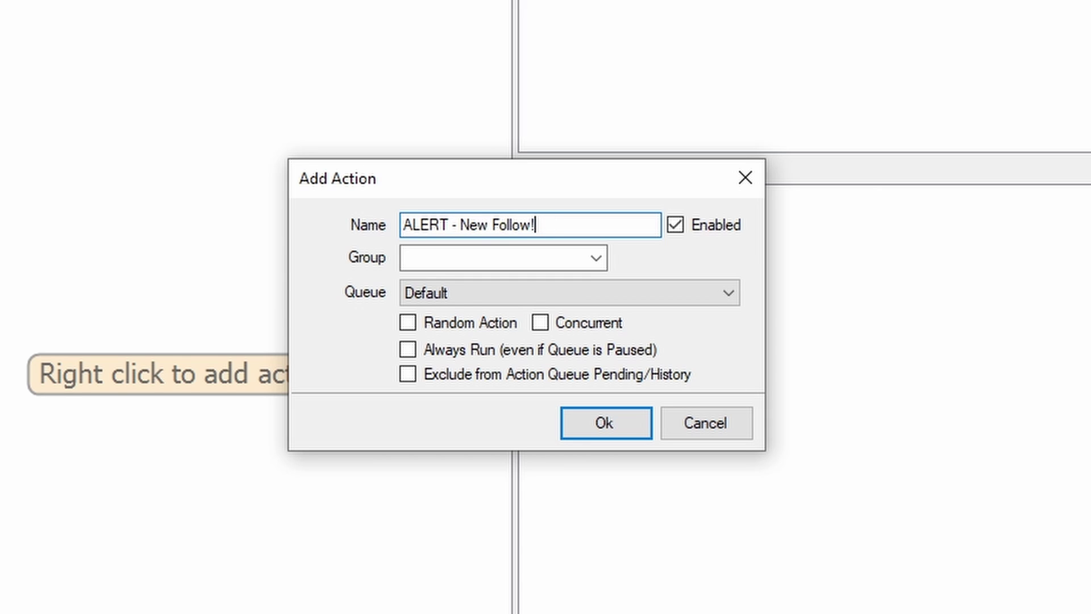
click(597, 258)
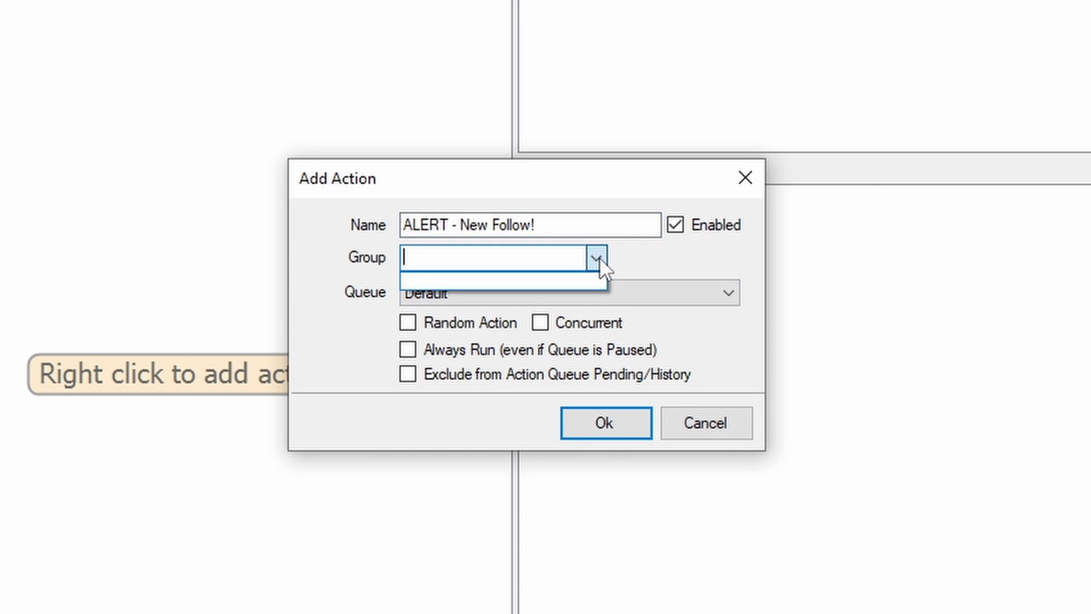
text(Twitch Triggers)
click(683, 292)
click(684, 291)
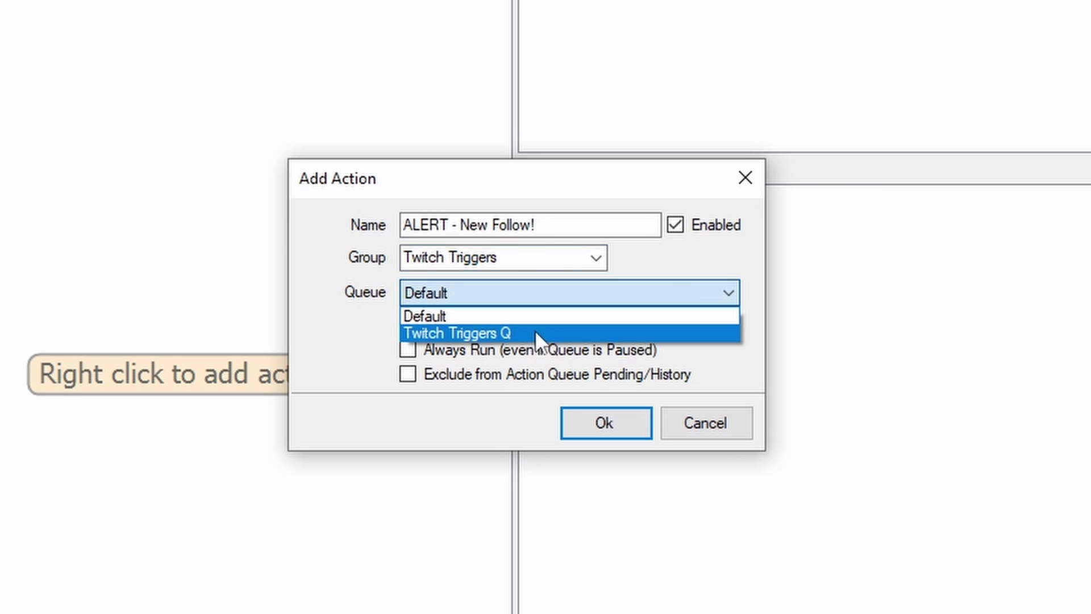
click(561, 333)
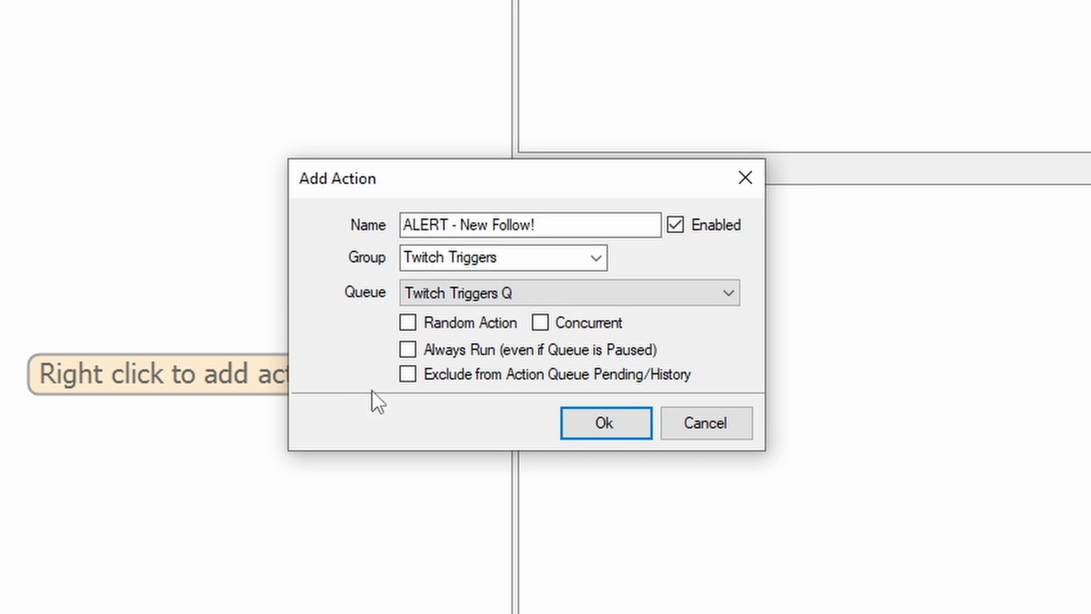
click(580, 433)
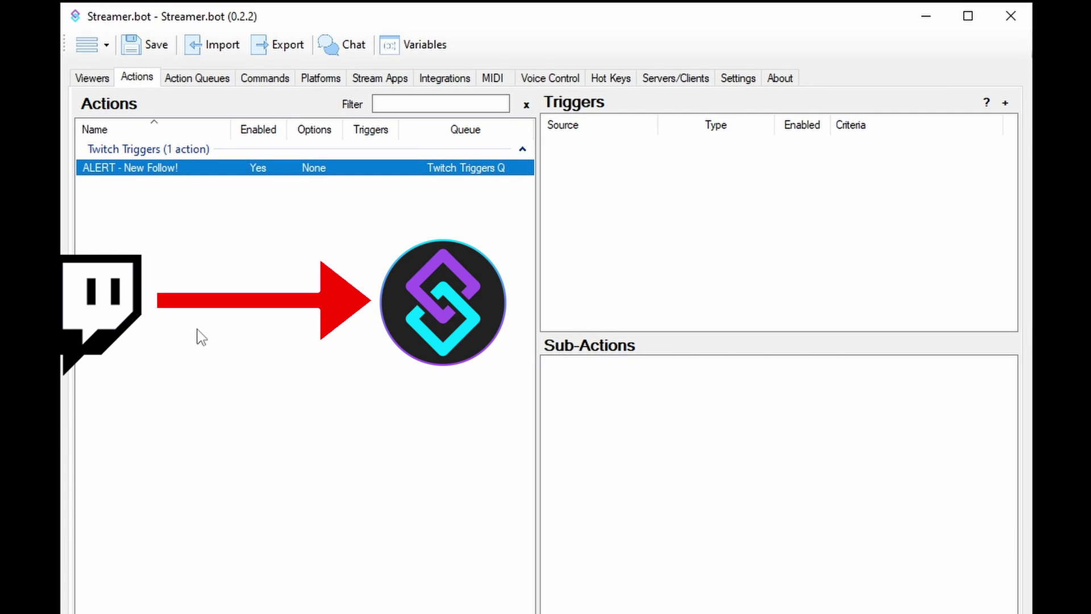
- Add a Twitch trigger for new follows to the "ALERT - New Follow!" action
right_click(592, 193)
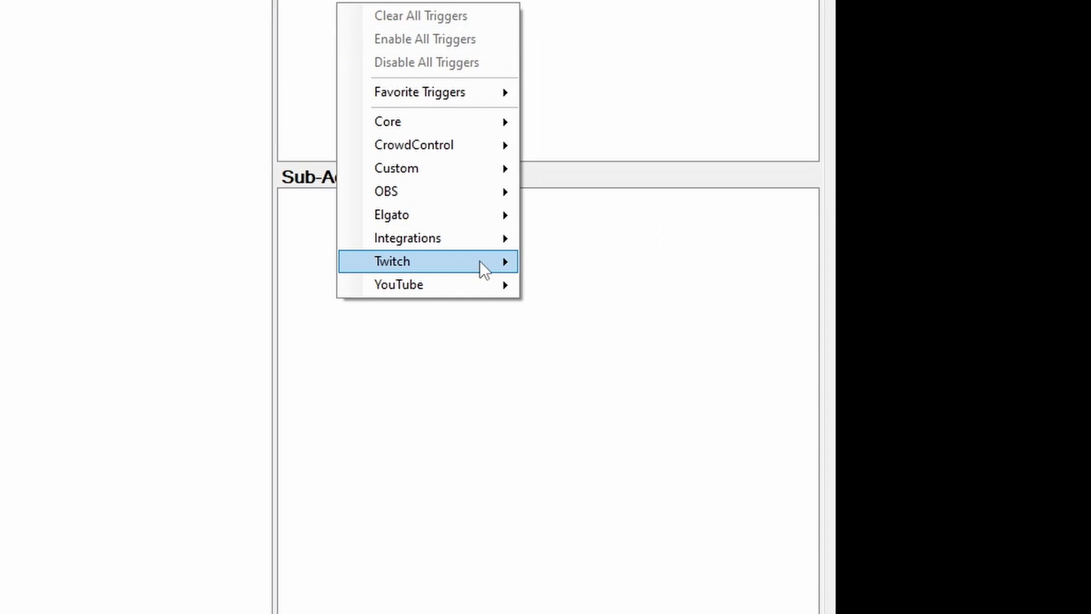
mouse_move(739, 419)
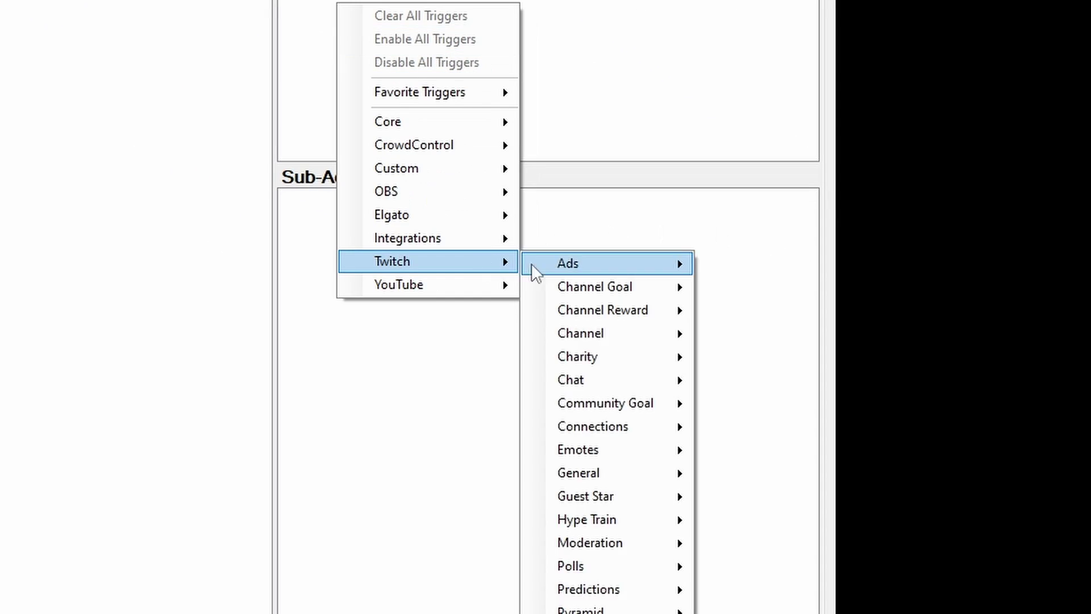
mouse_move(656, 330)
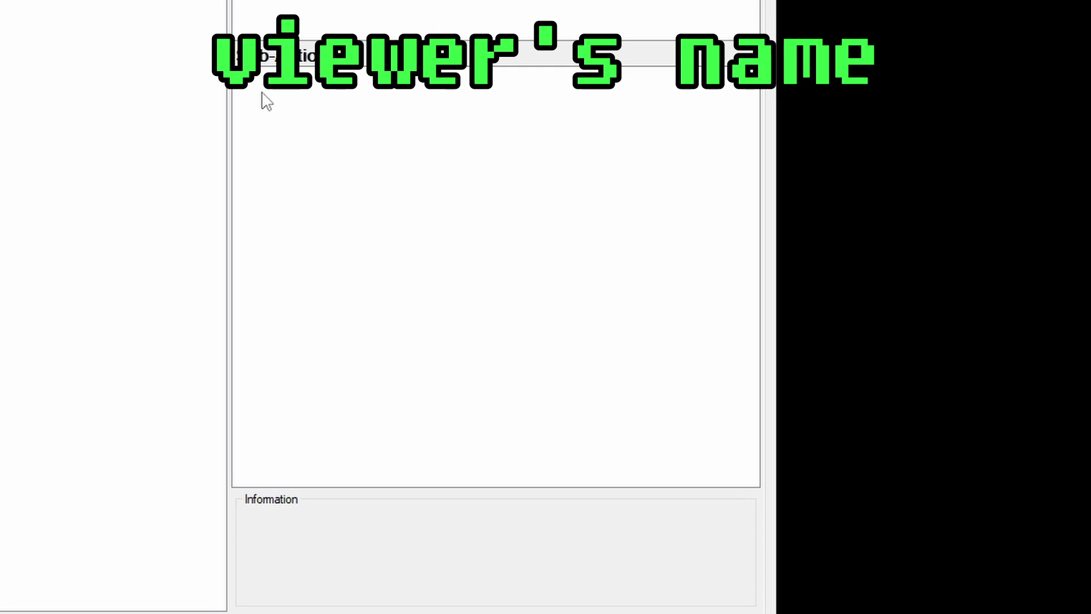
- Add an OBS Set GDI Text sub-action that sets the username source in the Alerts Pop-up scene to %user%
right_click(263, 100)
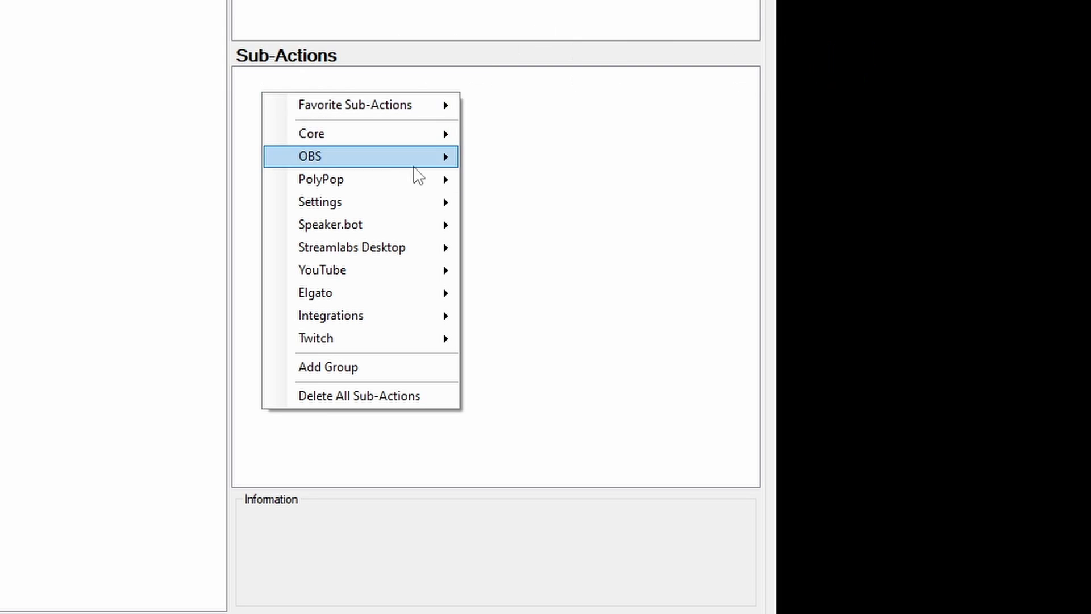
mouse_move(439, 164)
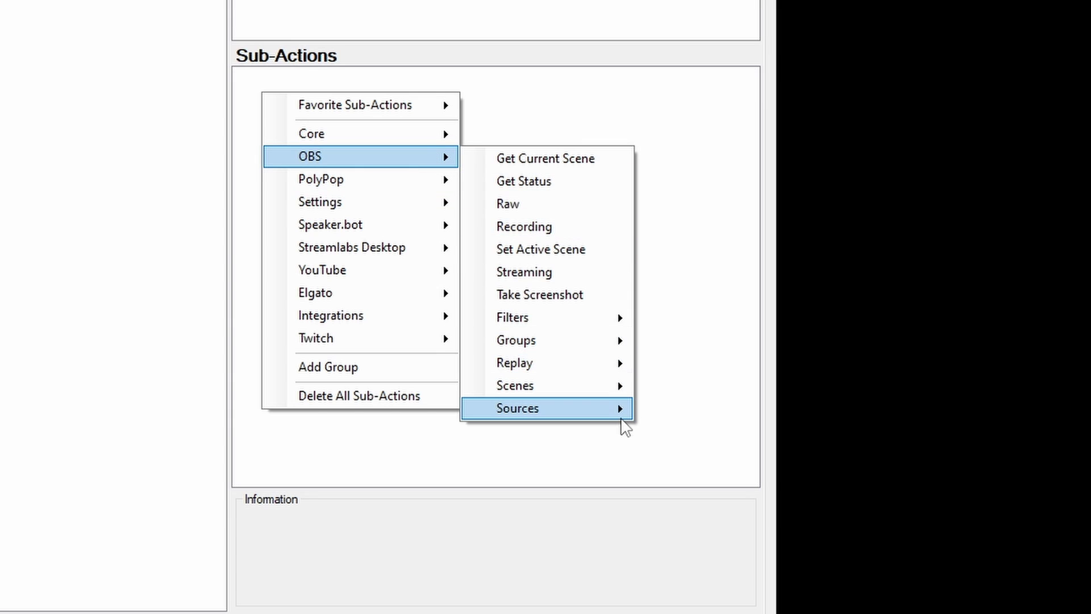
mouse_move(628, 417)
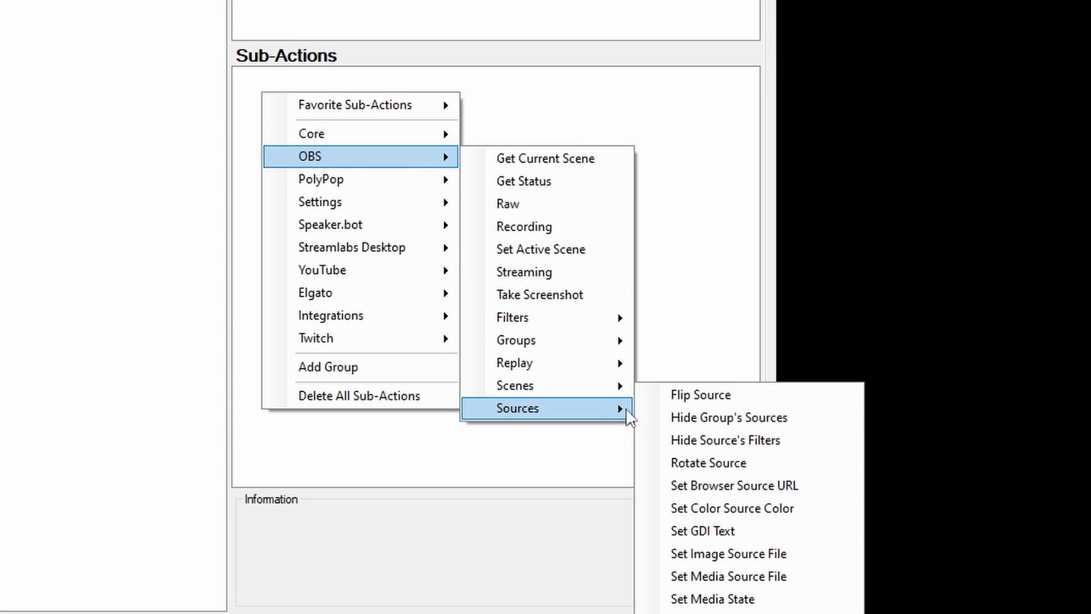
click(806, 537)
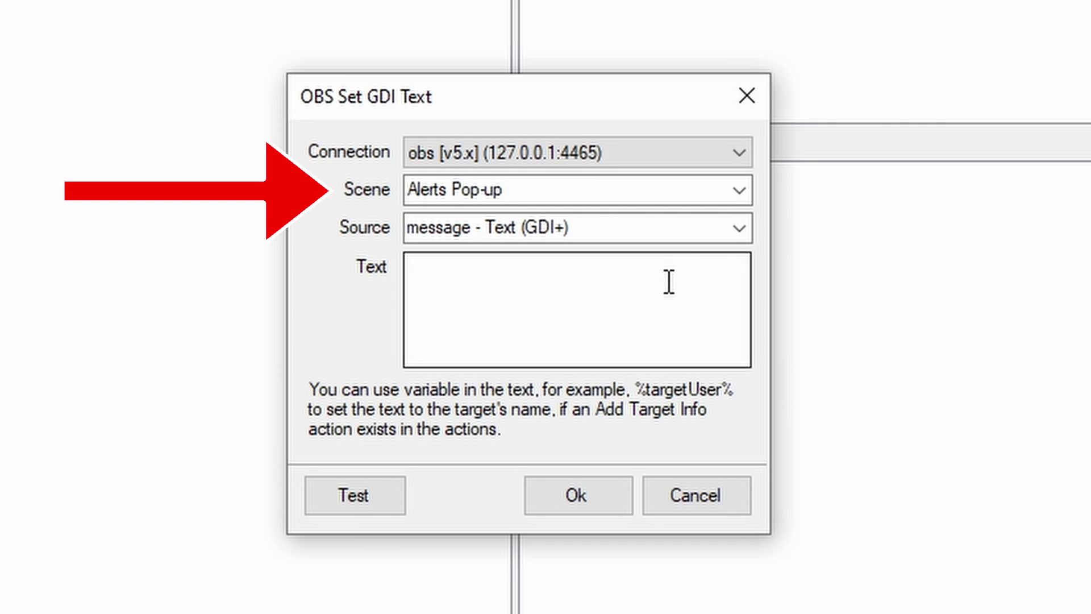
click(743, 228)
click(528, 275)
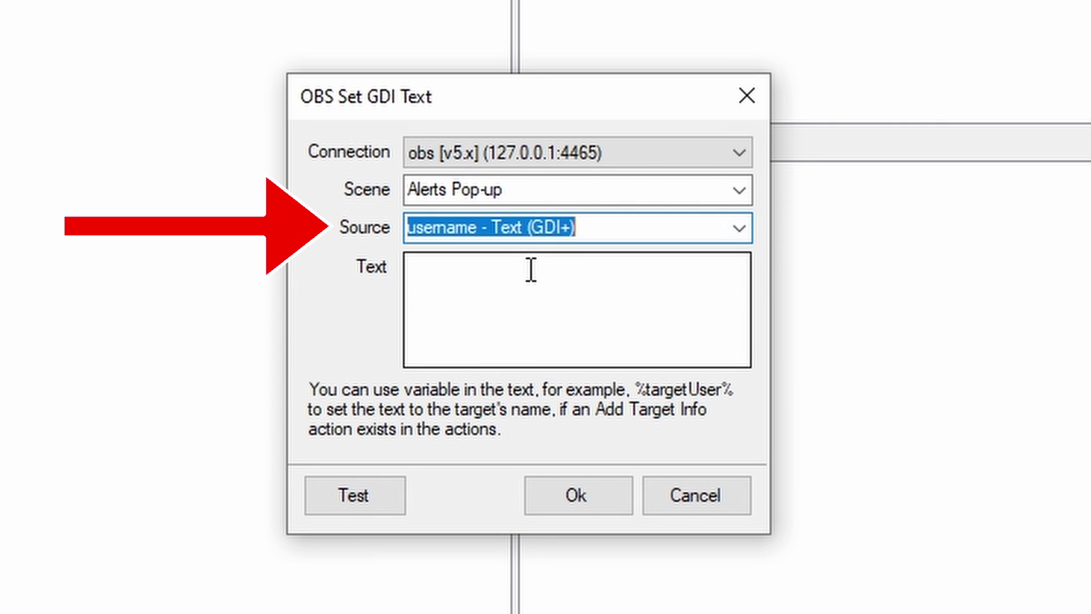
click(516, 307)
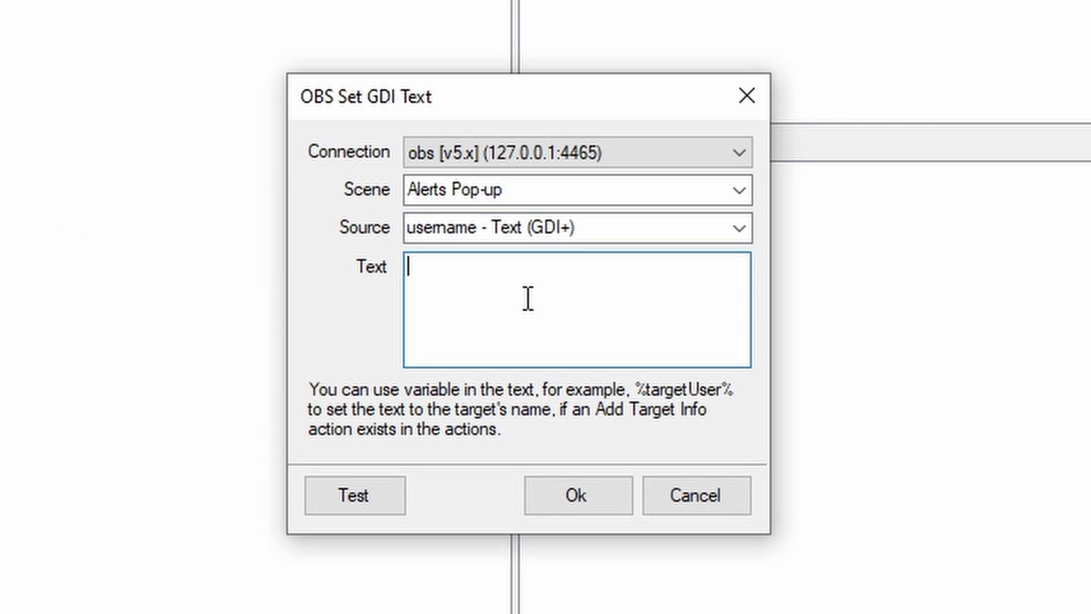
text(%user%)
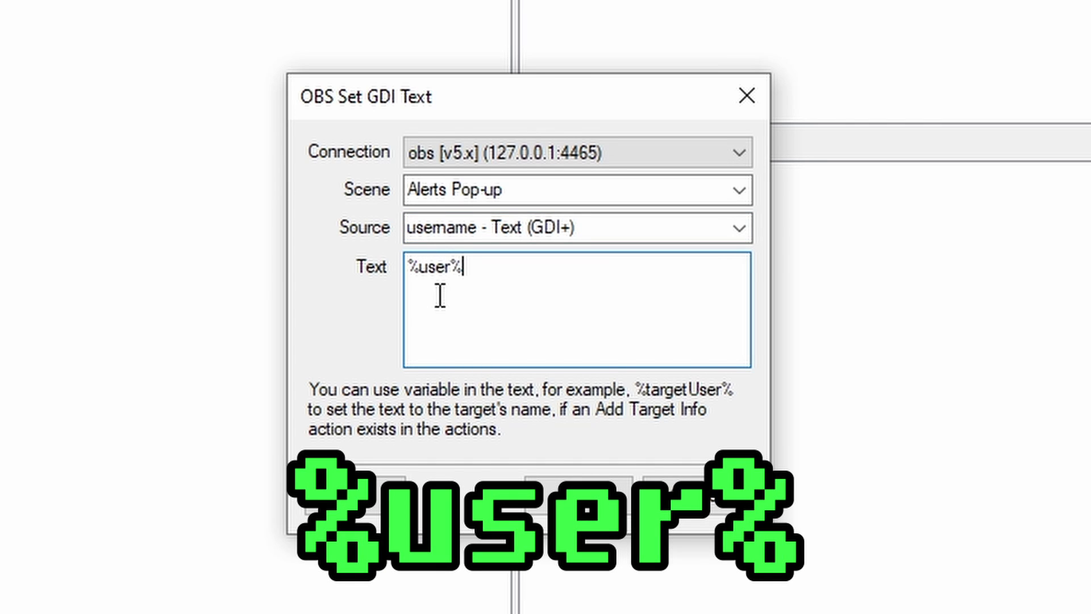
click(589, 502)
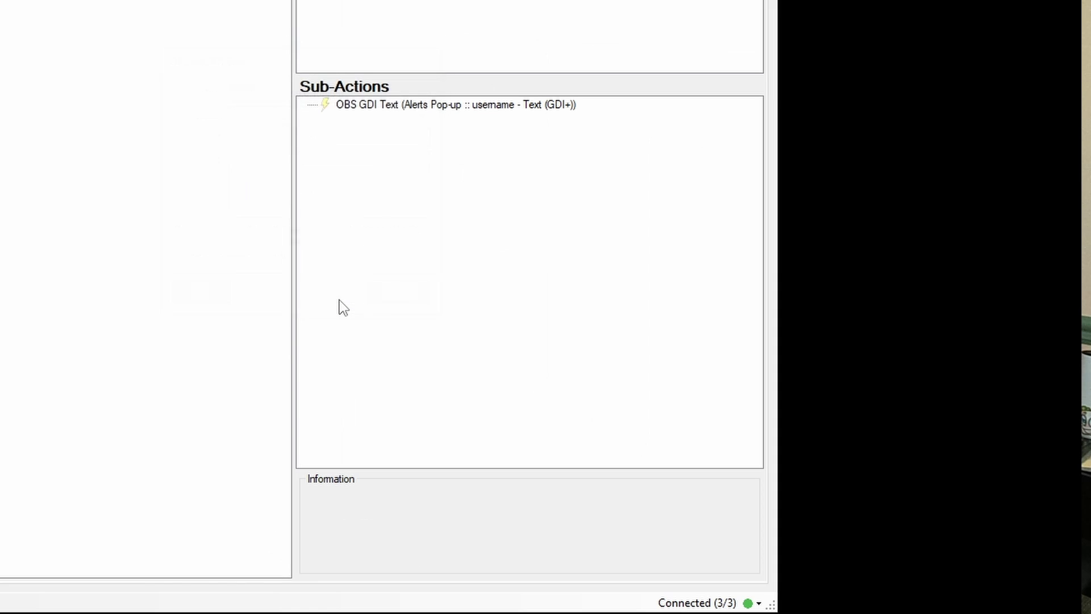
- Add an OBS Set GDI Text sub-action that sets the Alerts Pop-up message source to "Thanks for the follow"
right_click(413, 165)
mouse_move(516, 223)
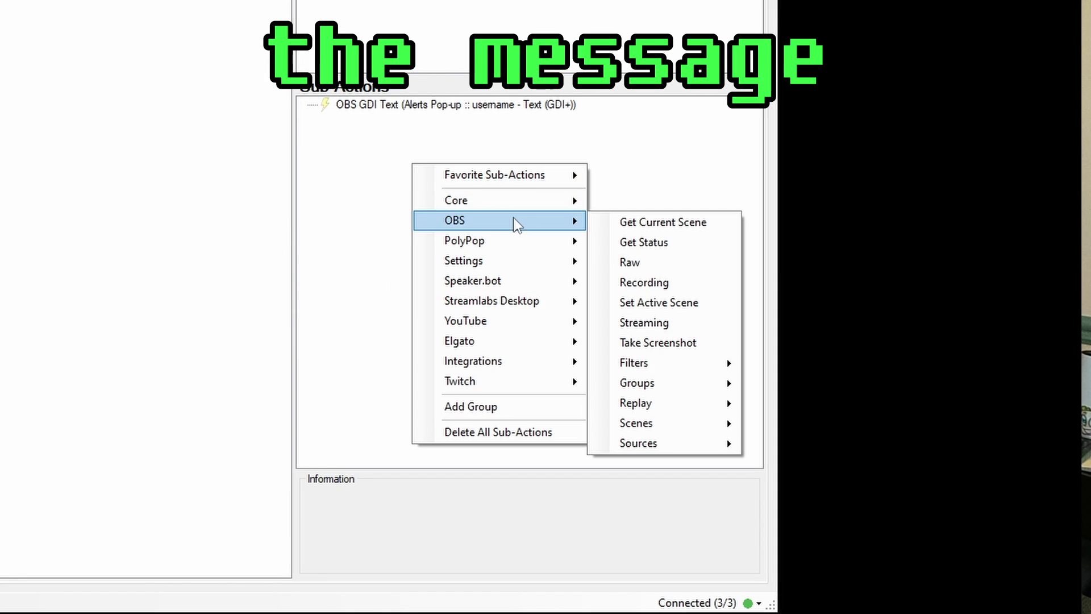
mouse_move(701, 445)
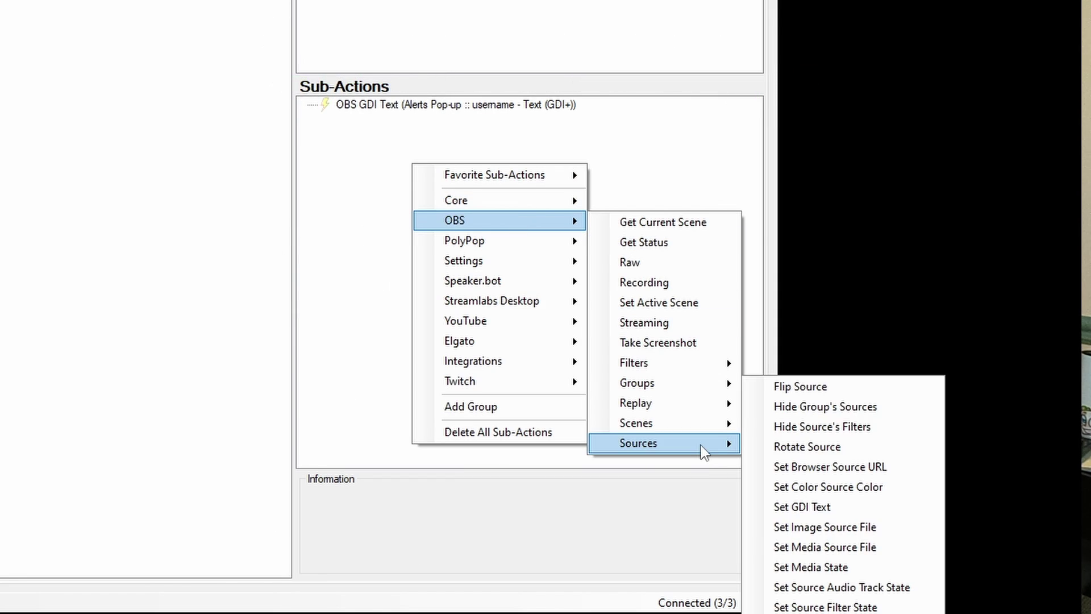
click(897, 511)
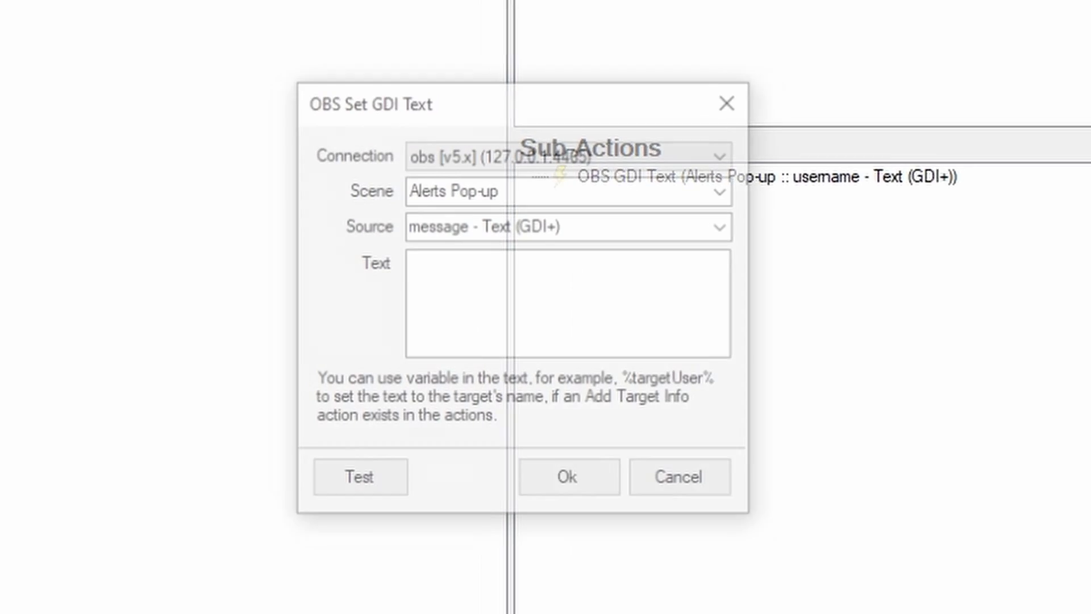
click(596, 305)
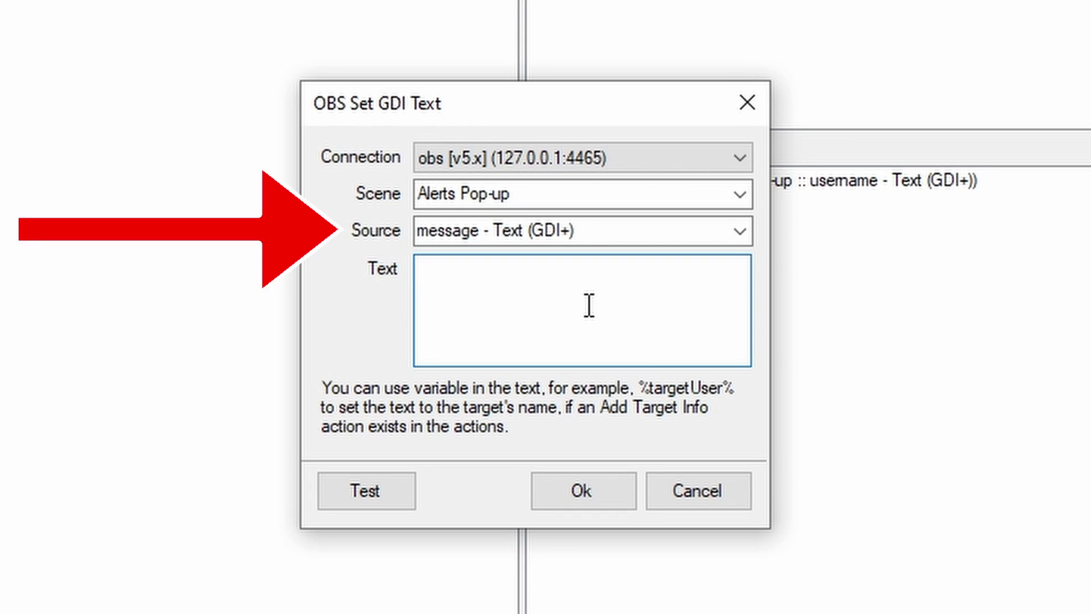
text(Thanks for the follow)
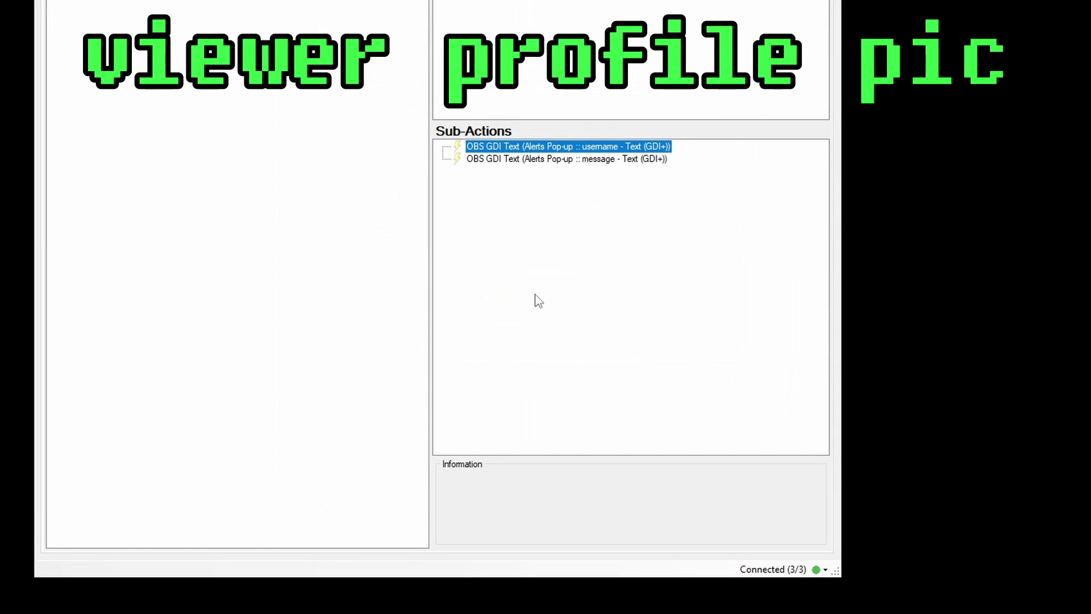
- Add a Twitch Get User Info for Target sub-action with the source type User
right_click(467, 215)
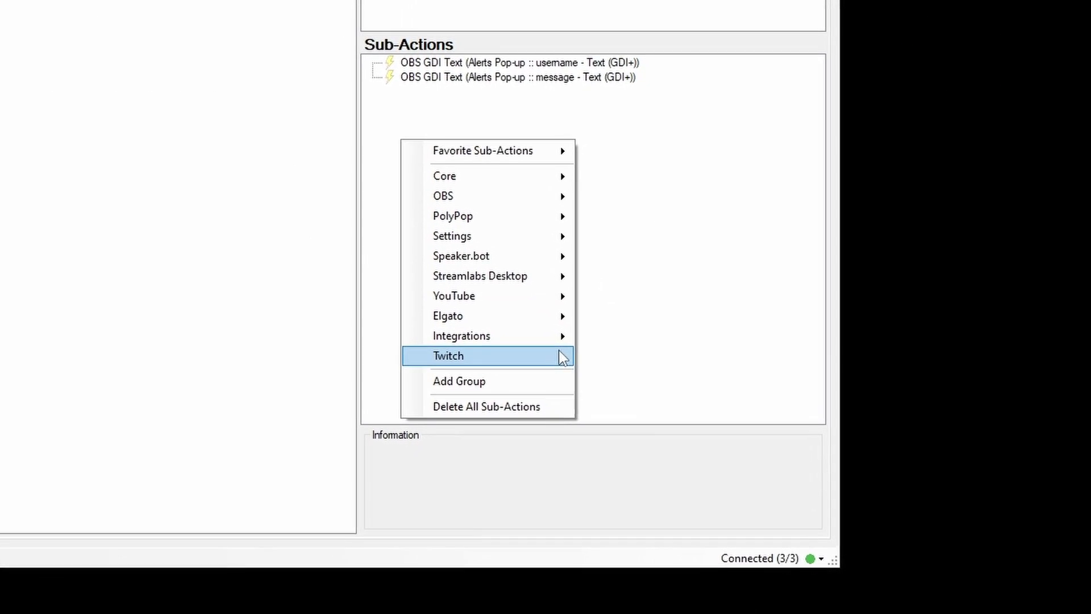
mouse_move(562, 357)
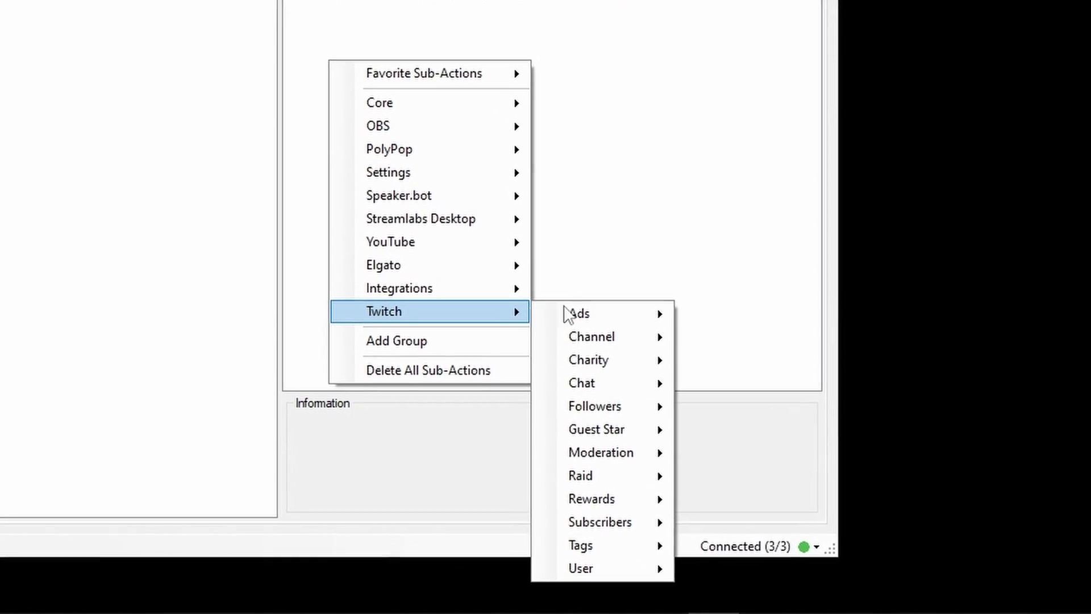
mouse_move(651, 583)
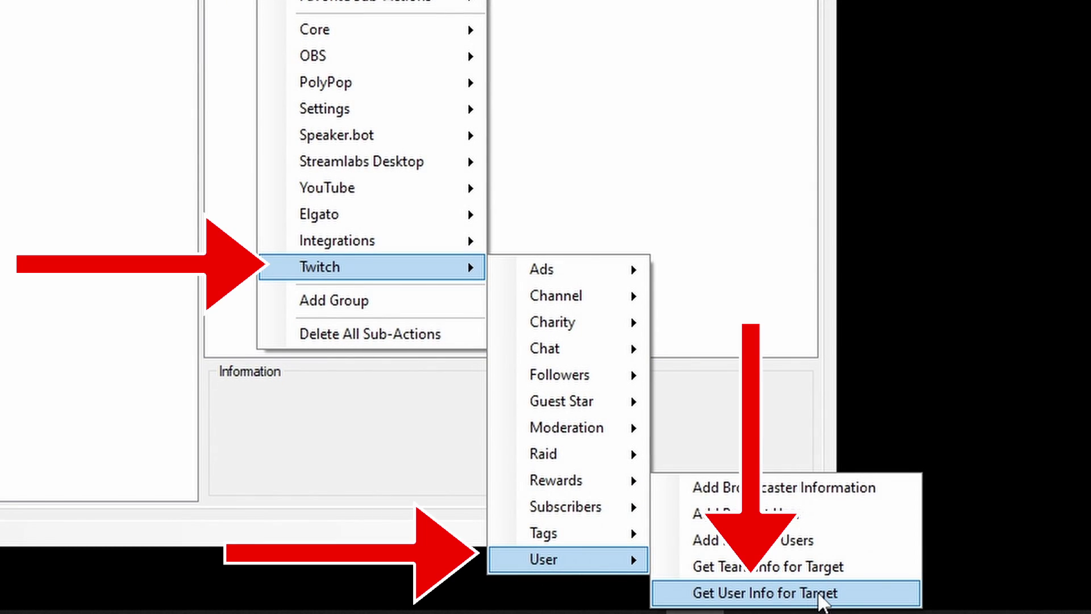
click(822, 594)
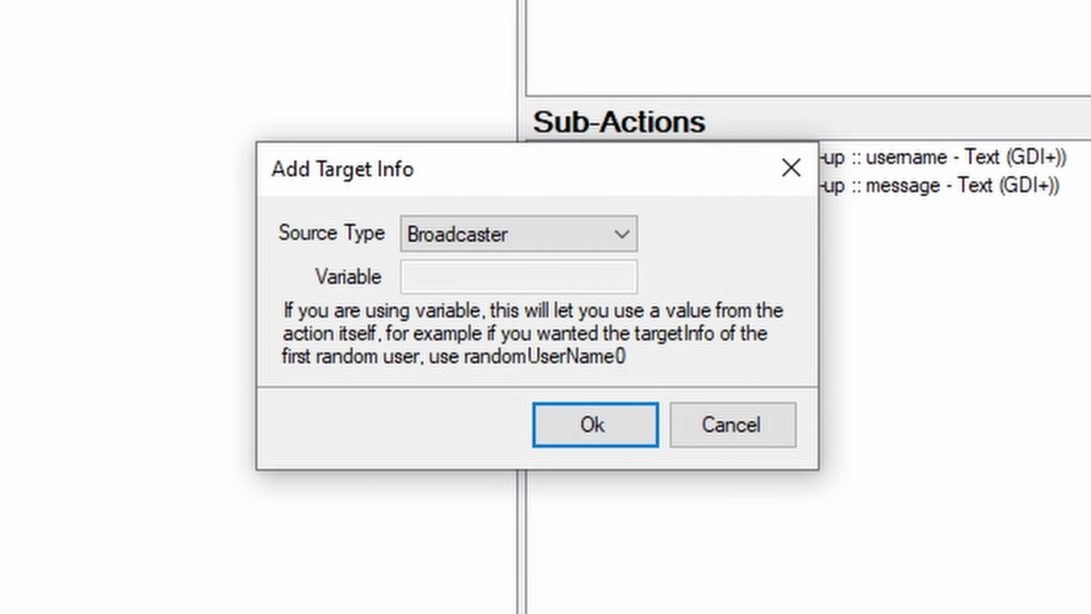
click(599, 236)
click(454, 287)
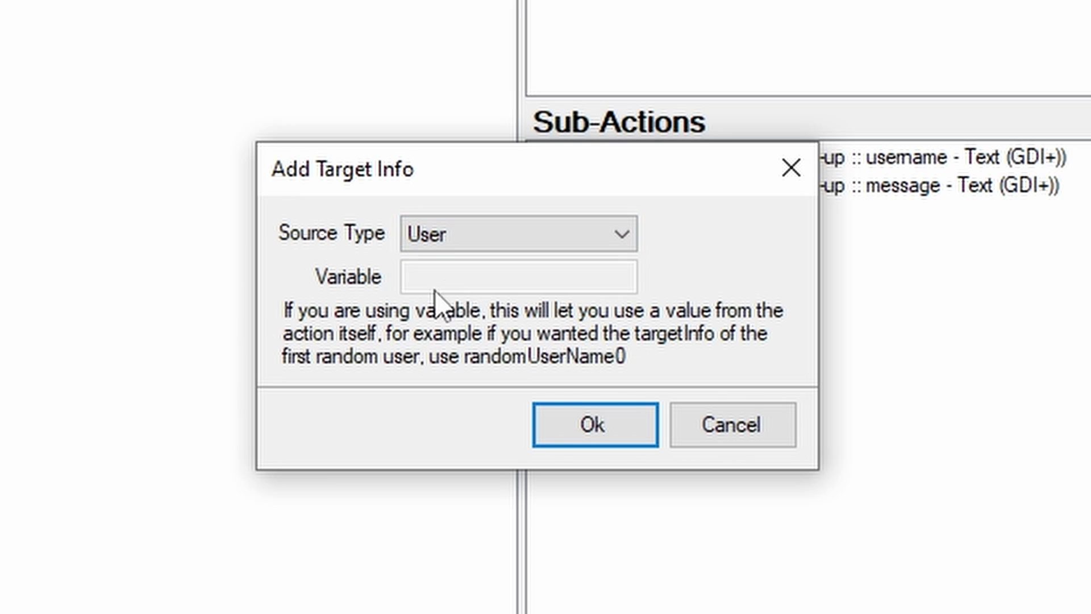
click(606, 427)
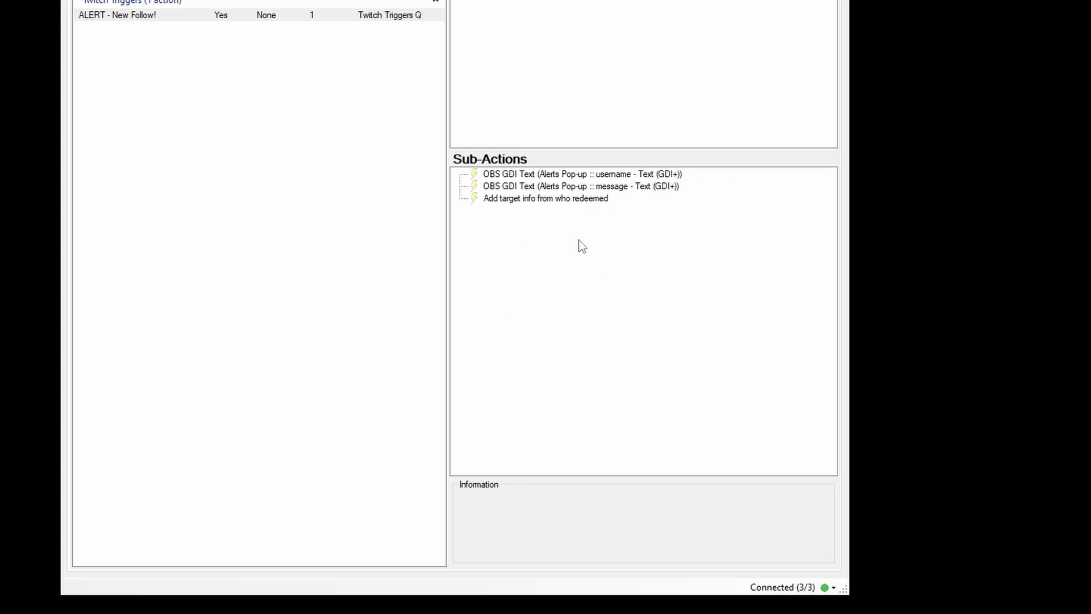
- Add an OBS Set Browser Source URL sub-action that sets the Alerts Pop-up profile pic source to %targetUserProfileImageUrl%
right_click(576, 240)
mouse_move(679, 289)
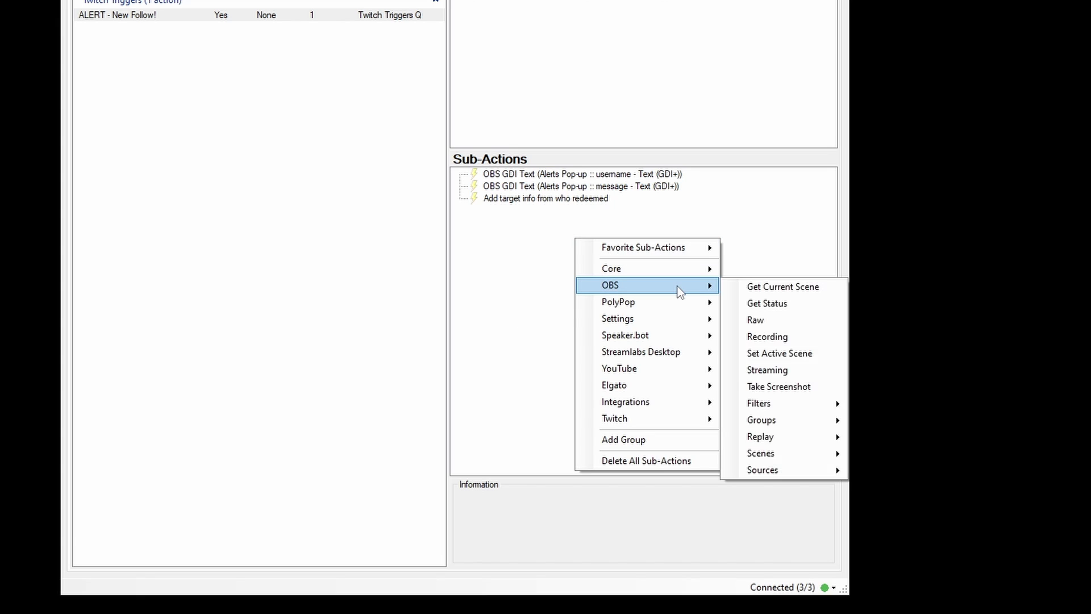
mouse_move(805, 476)
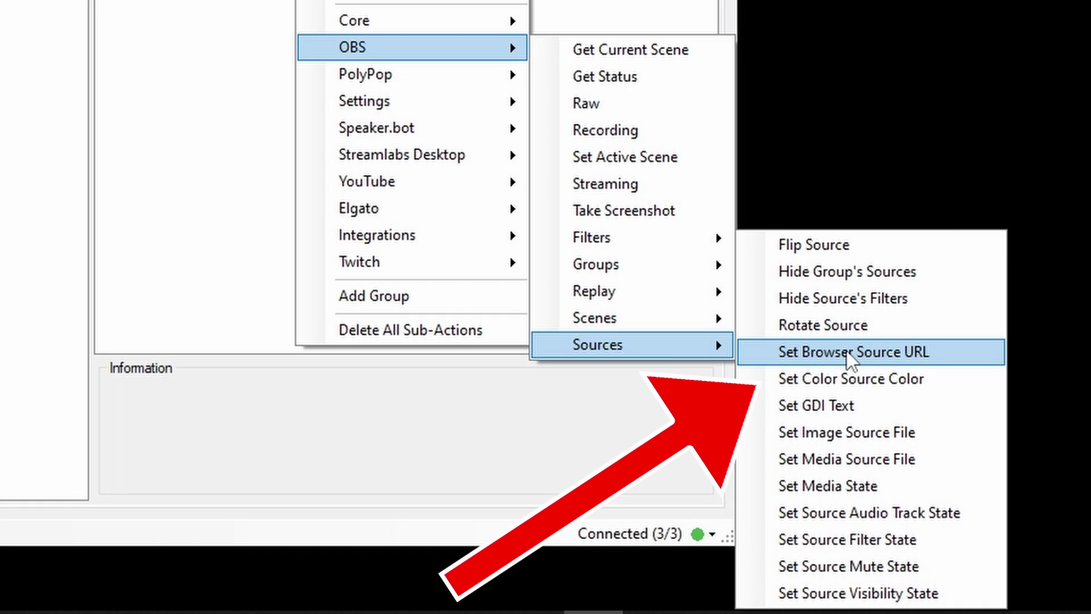
click(851, 354)
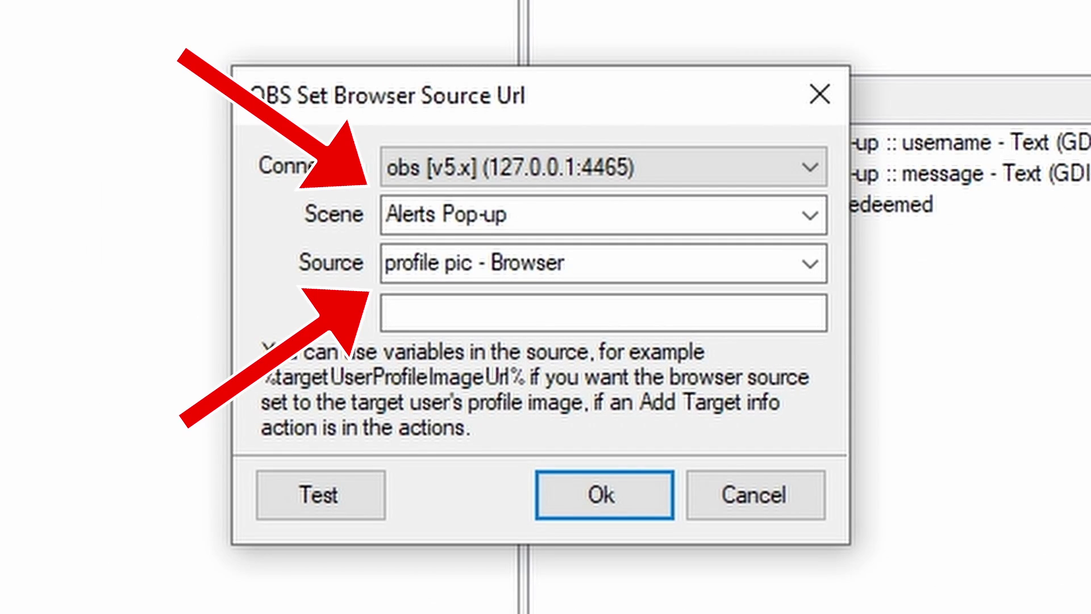
click(628, 312)
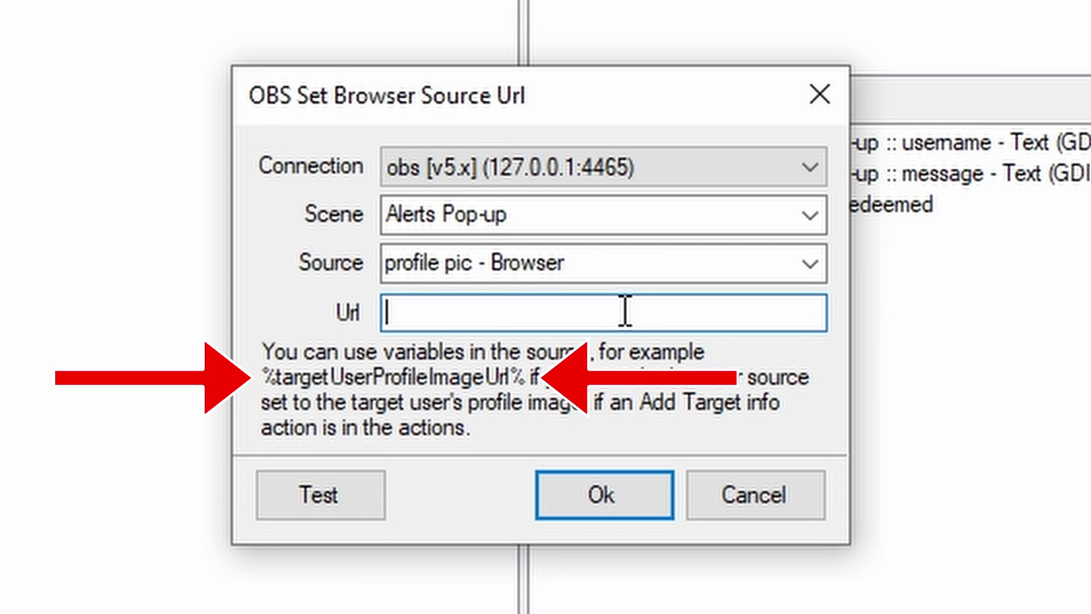
text(%target)
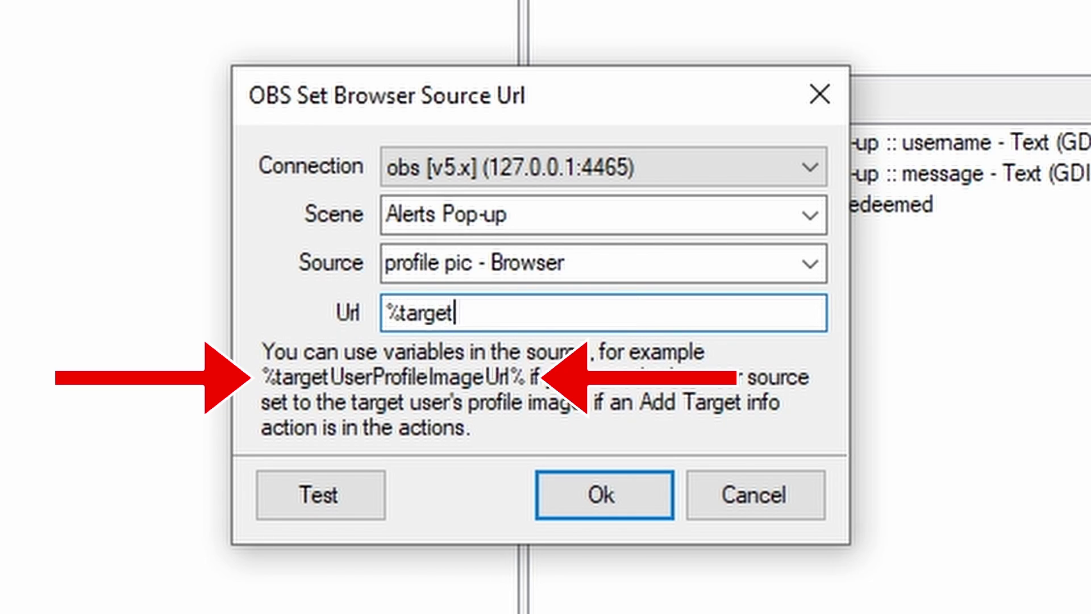
text(UserProfileImageU)
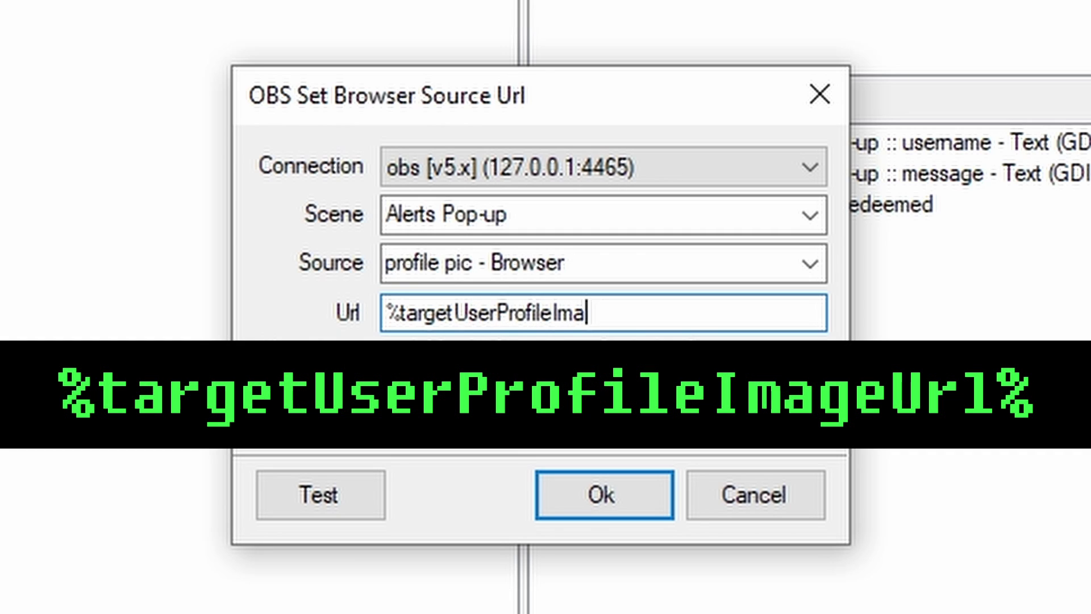
text(rl%)
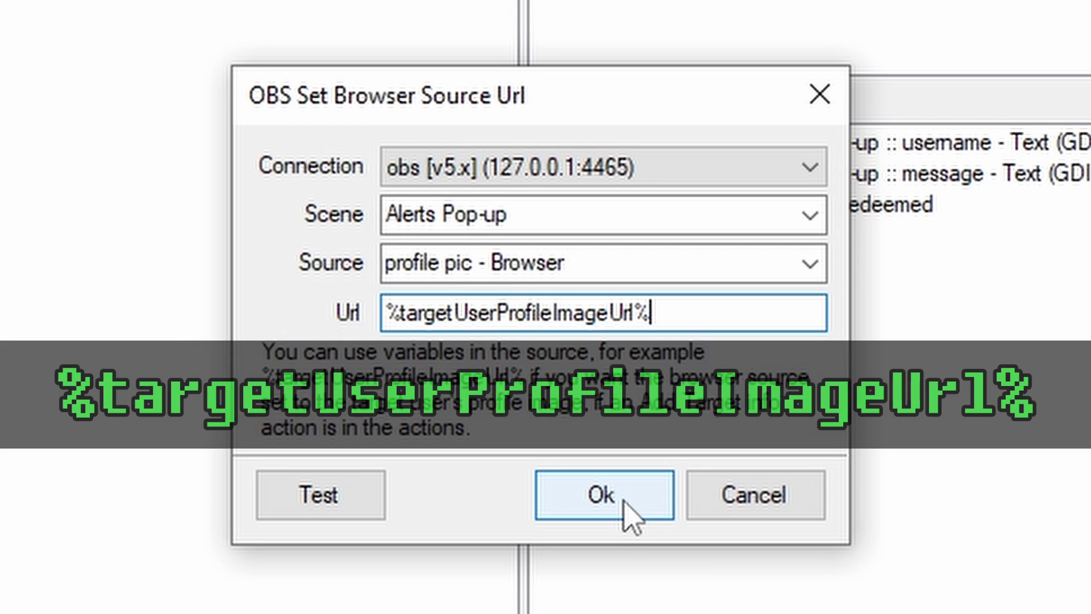
click(630, 511)
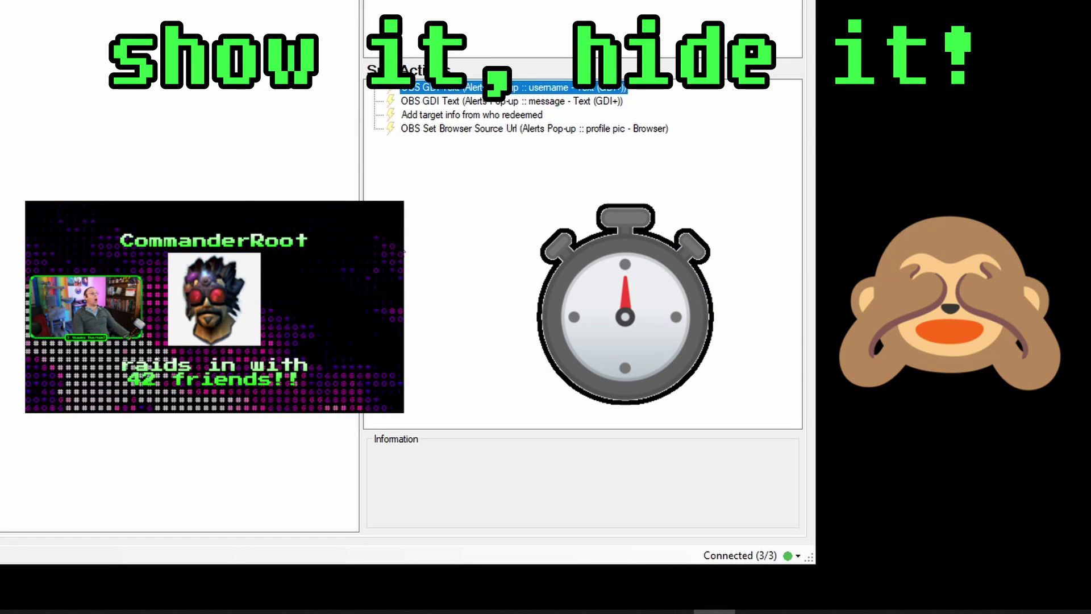
- Add an OBS Set Source Visibility State sub-action that makes the Alerts Pop-up source in Main Scene Visible
right_click(425, 200)
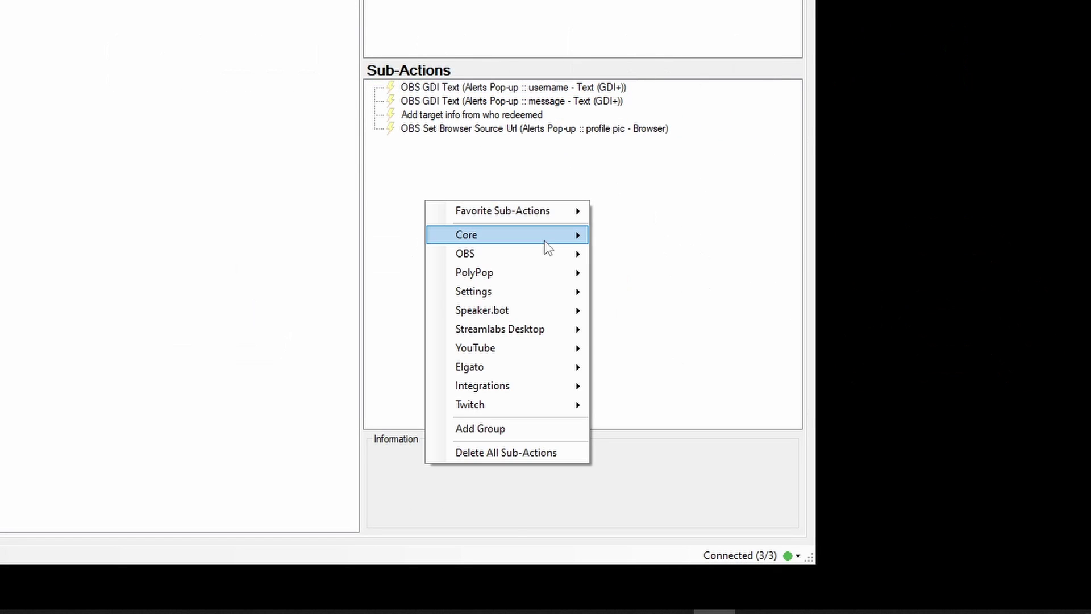
mouse_move(555, 256)
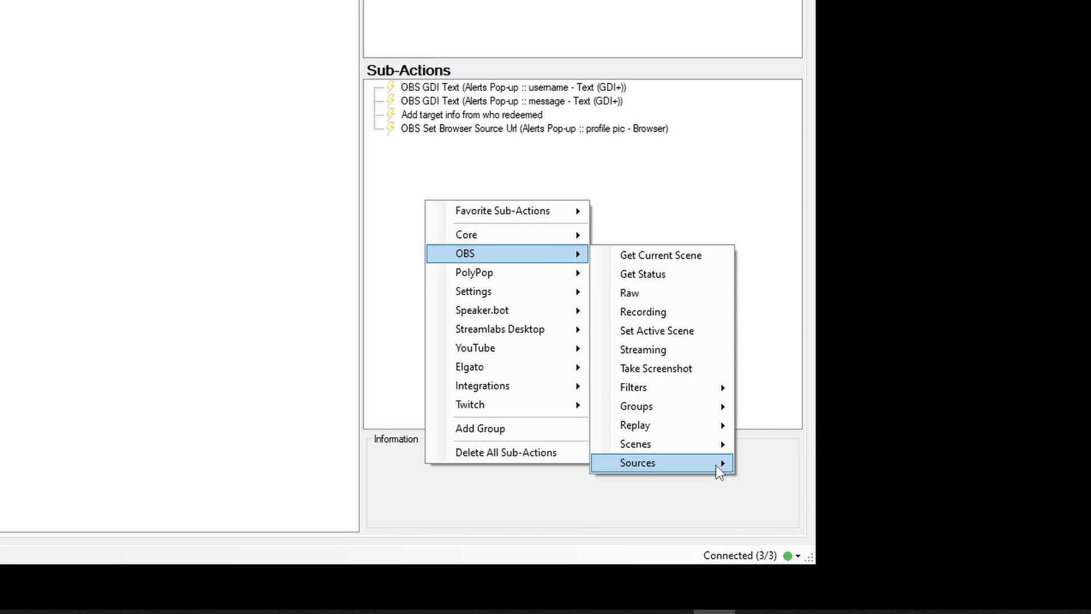
mouse_move(721, 463)
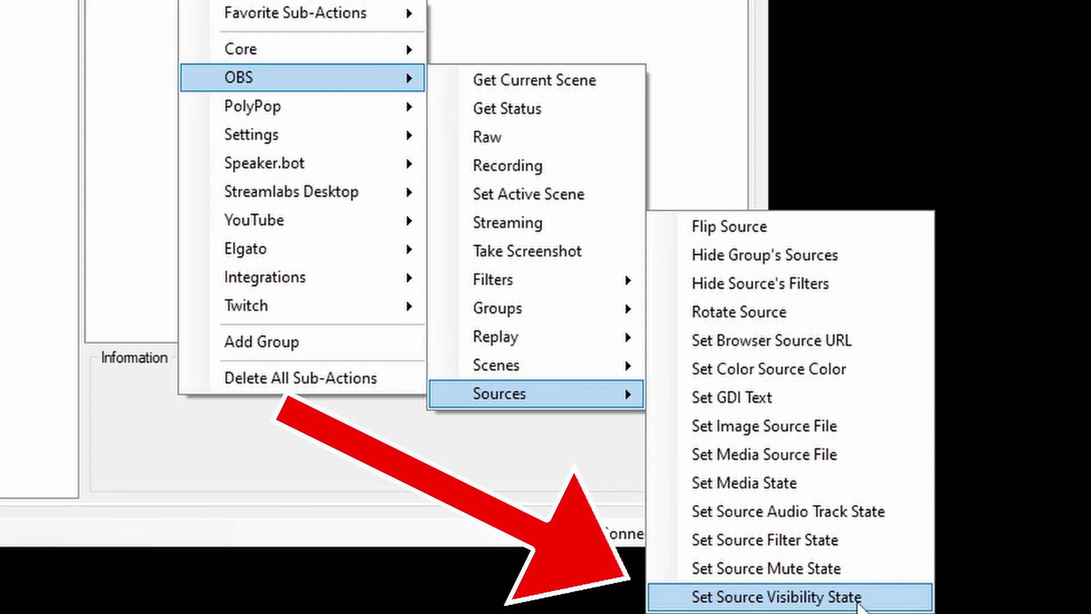
click(861, 597)
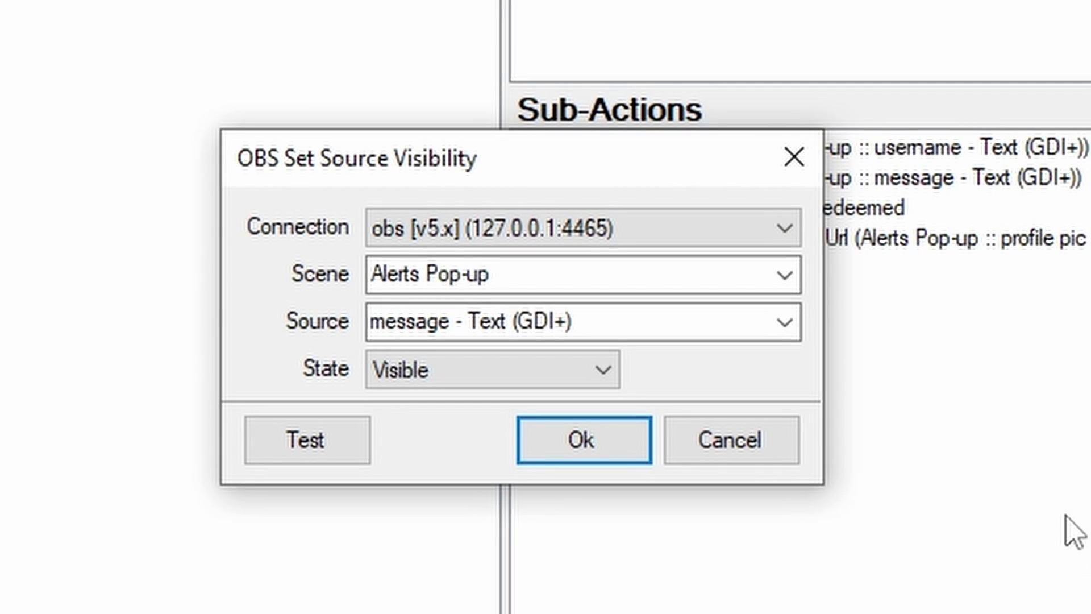
click(784, 275)
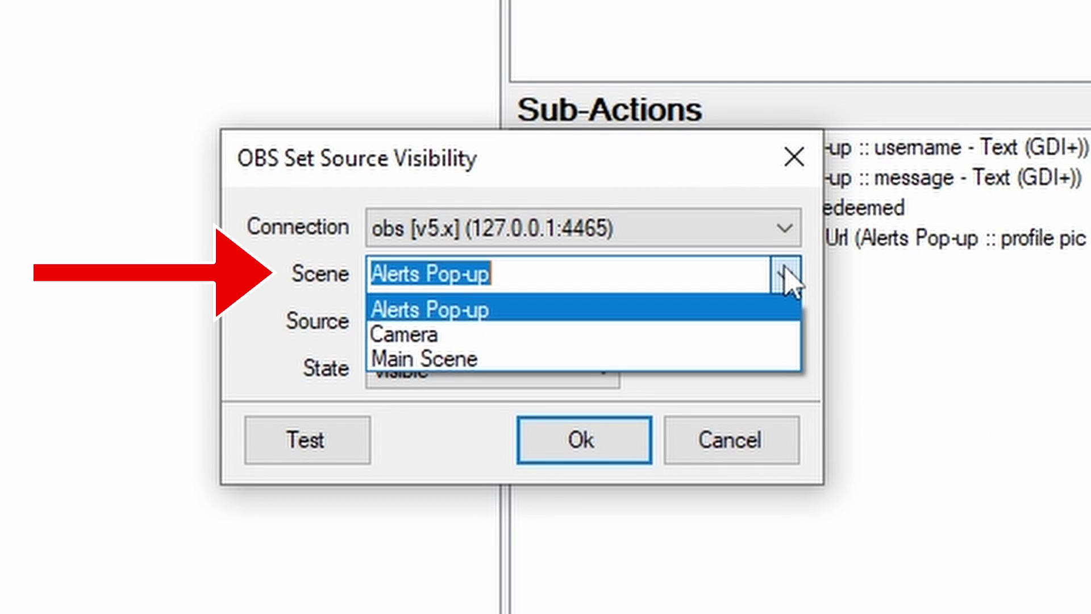
click(462, 358)
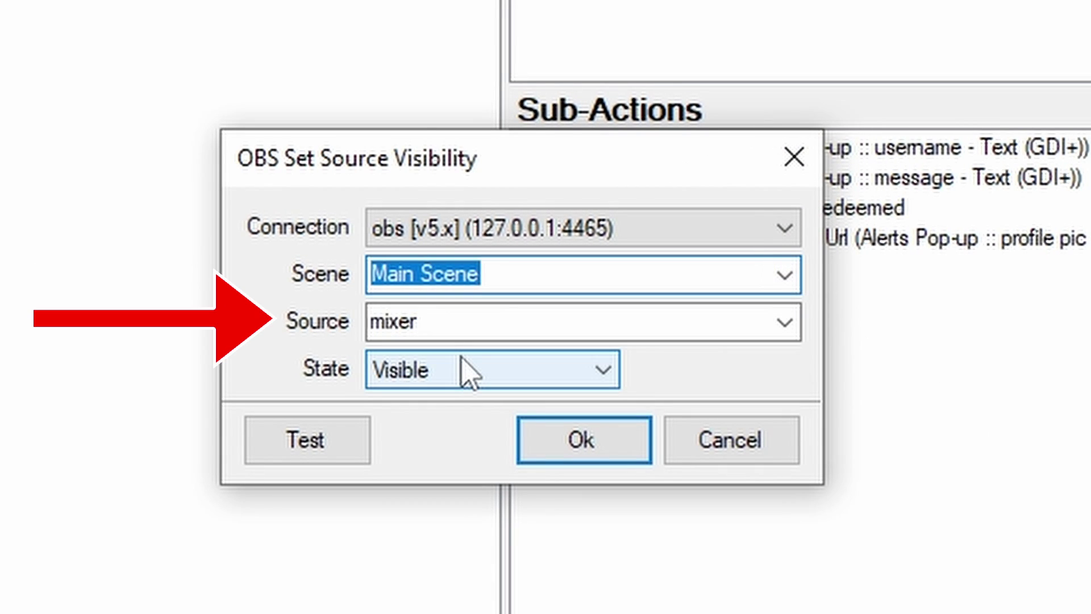
key(Tab)
click(782, 324)
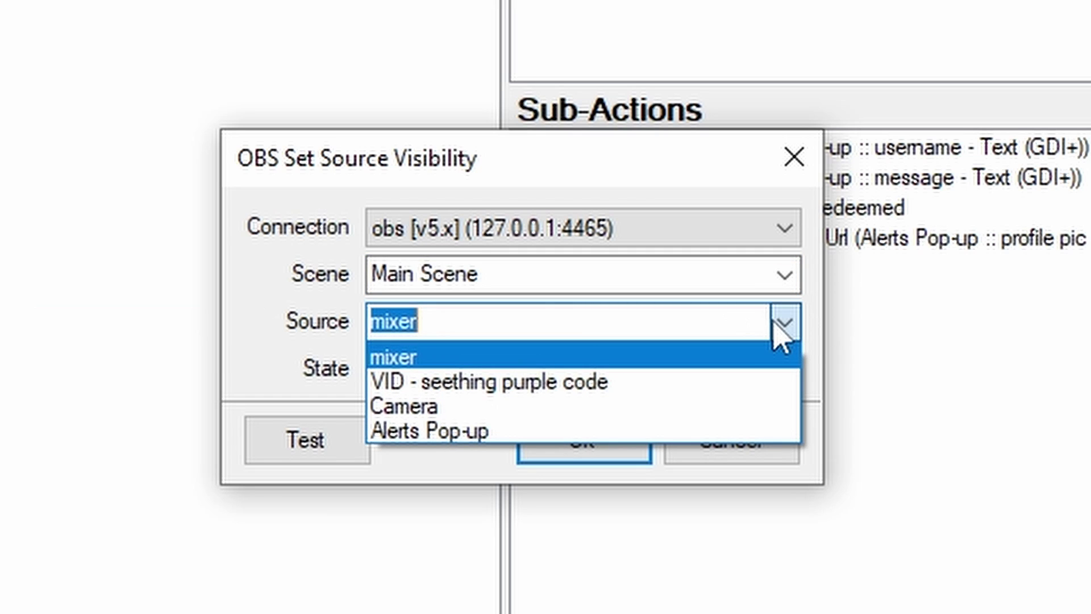
click(543, 432)
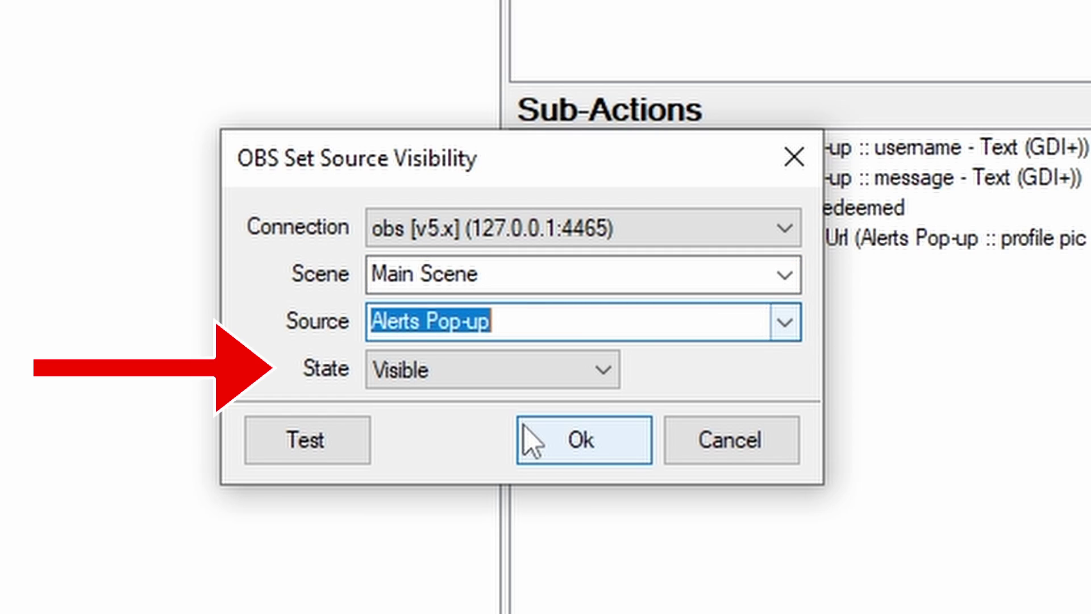
click(609, 446)
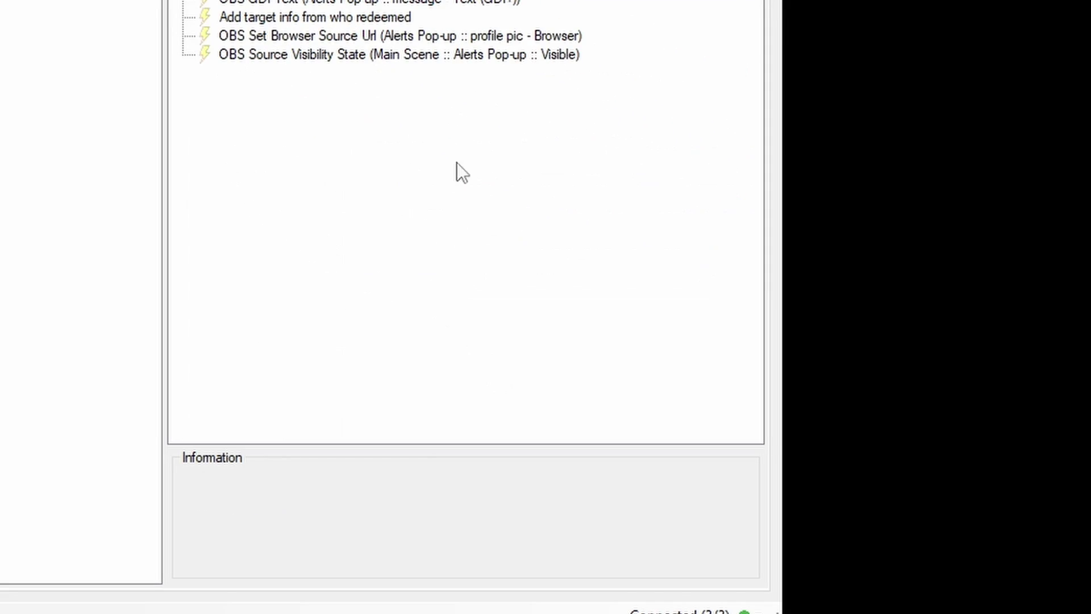
- Duplicate the Alerts Pop-up source visibility sub-action and set the copy's state to Hidden
right_click(469, 57)
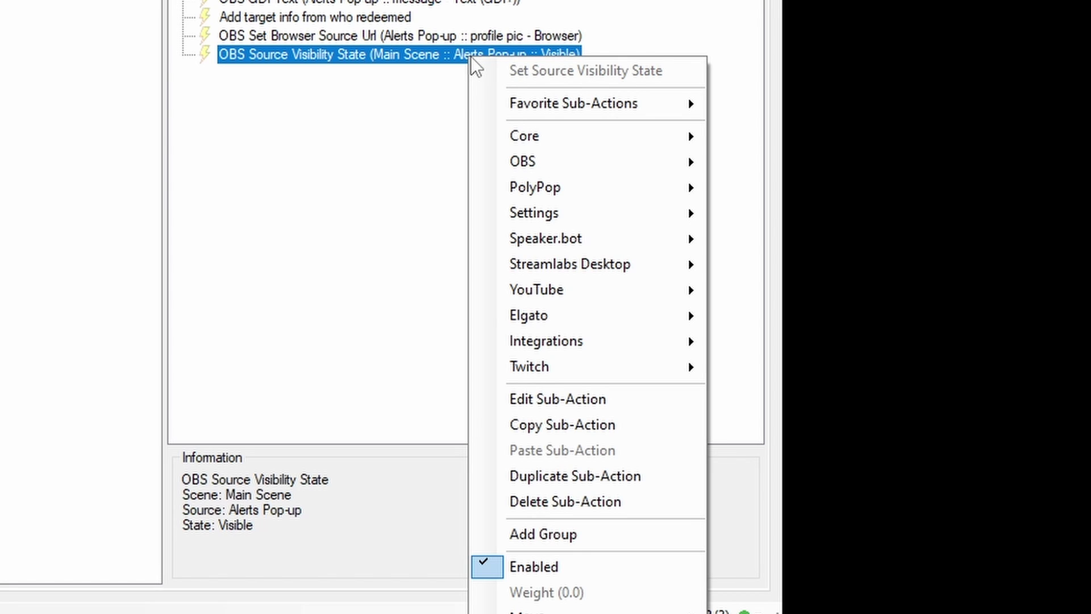
click(577, 482)
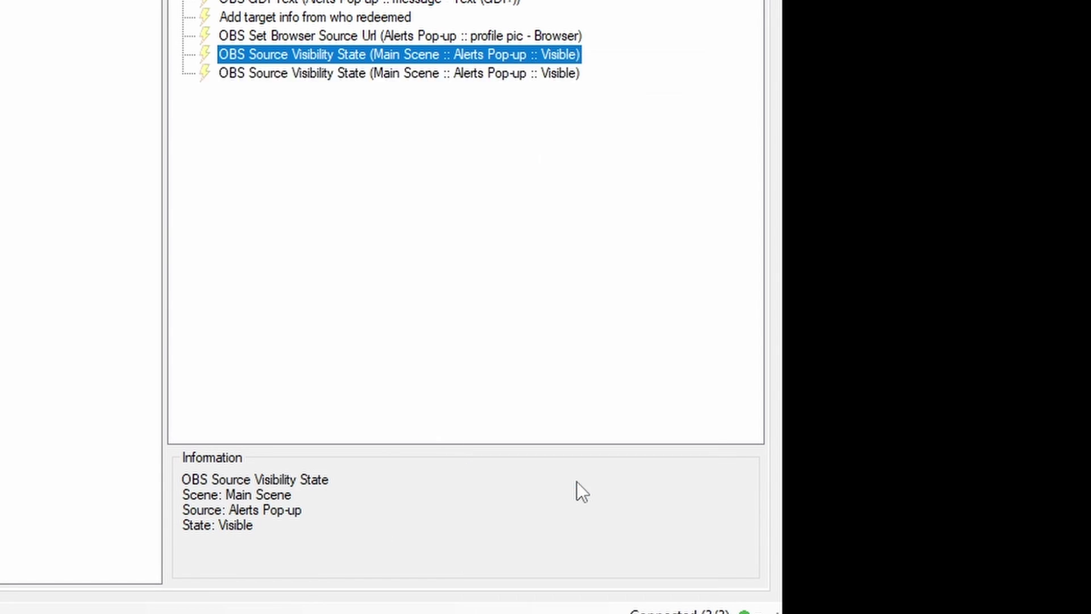
double_click(561, 74)
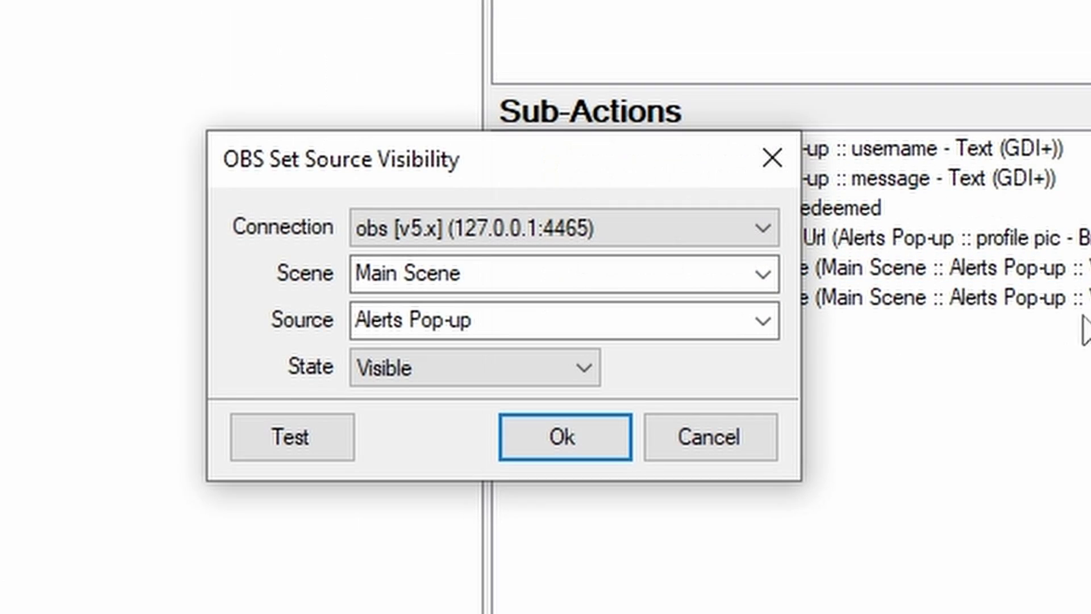
click(223, 122)
click(426, 429)
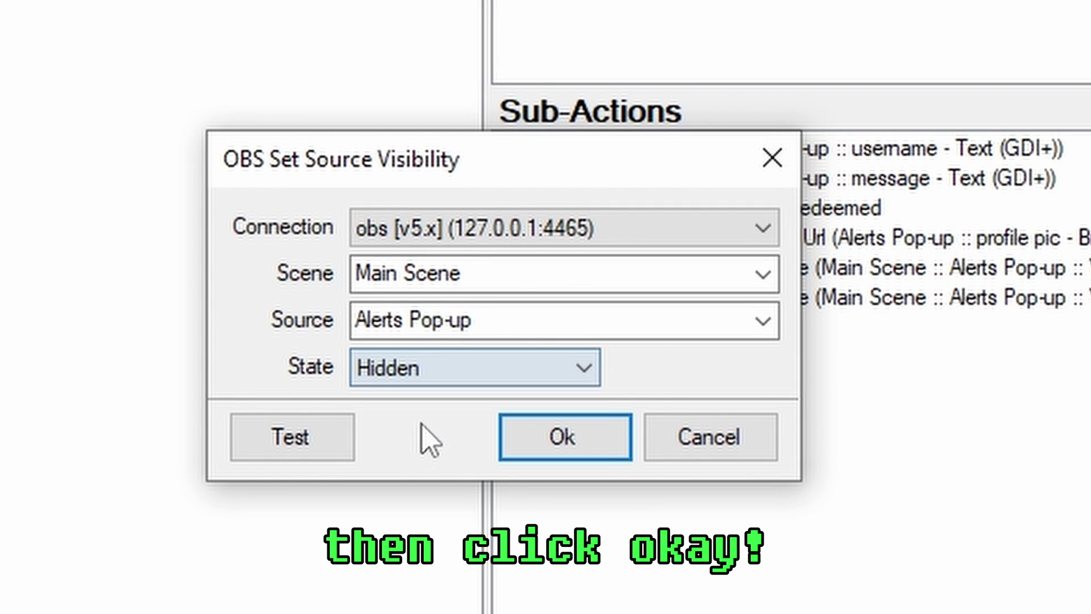
click(565, 449)
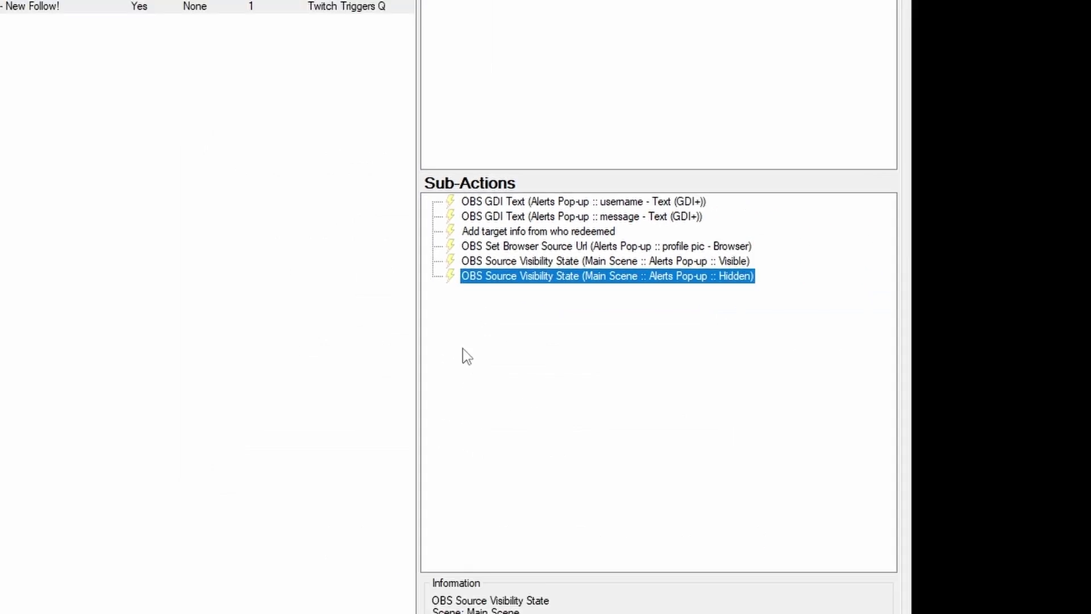
- Add a 4000 ms Delay sub-action and place it between the Visible and Hidden source visibility sub-actions
right_click(494, 325)
mouse_move(578, 362)
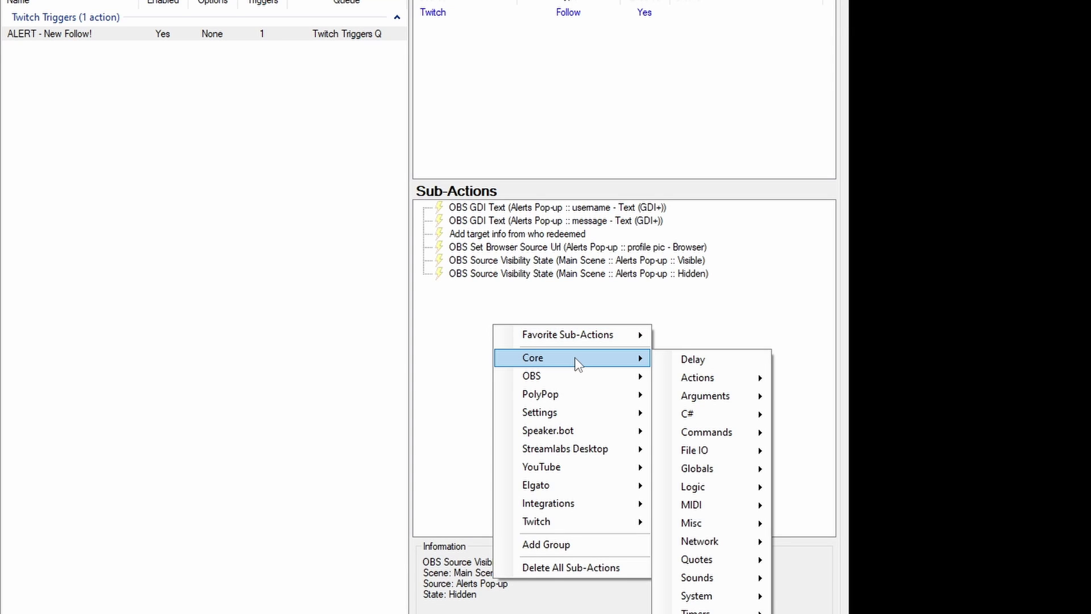
click(749, 362)
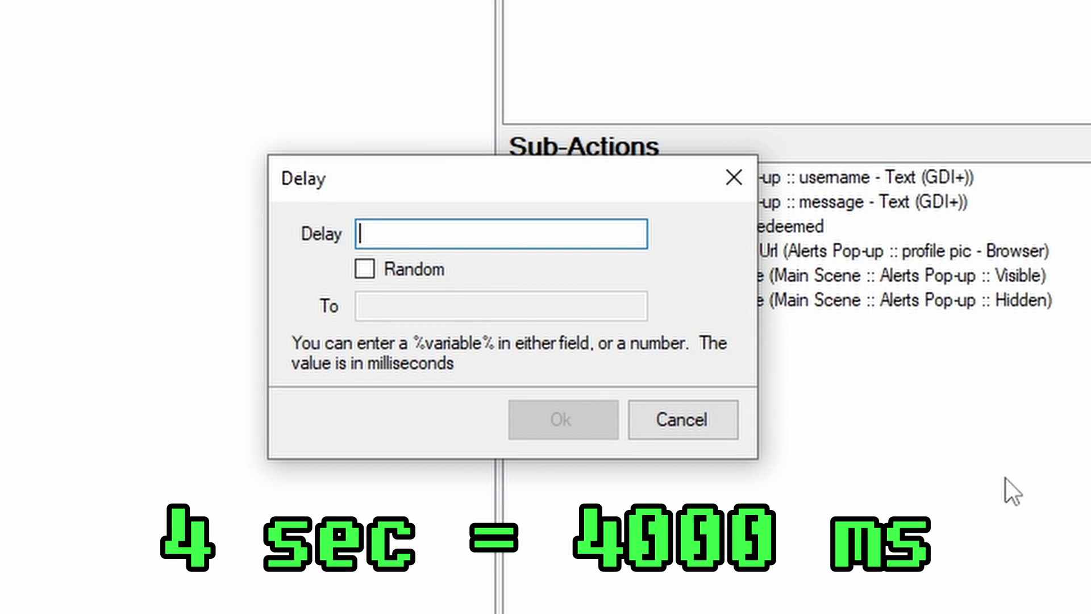
text(4000)
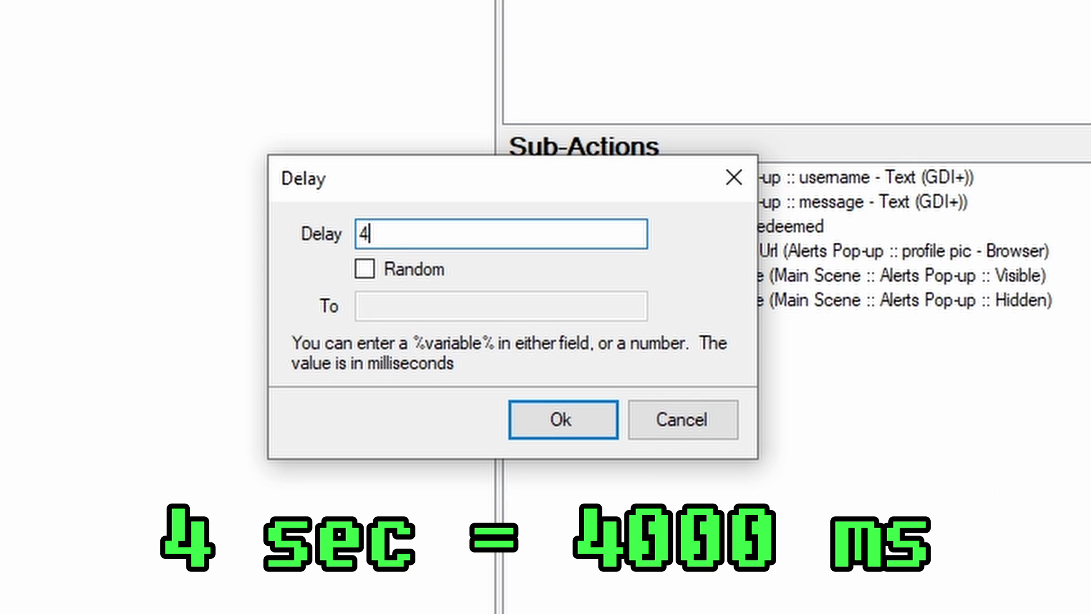
click(595, 424)
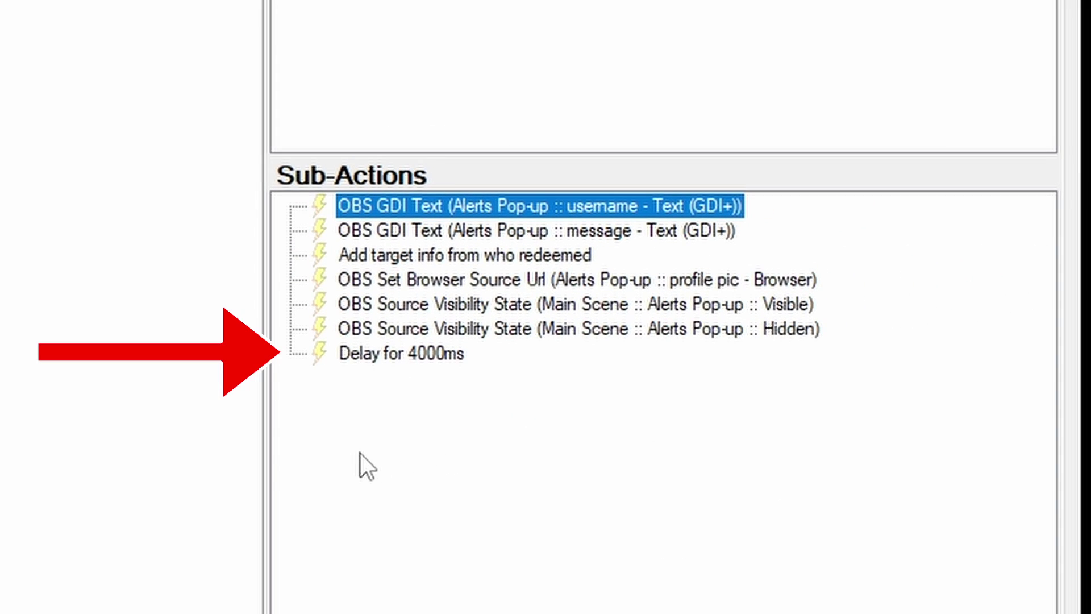
drag(443, 359, 449, 336)
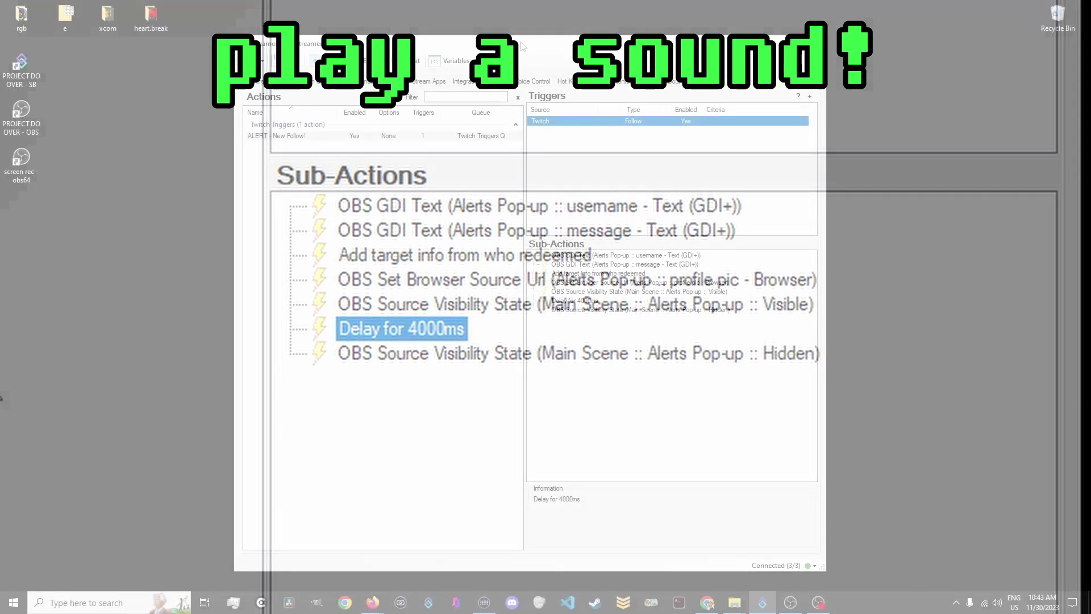
- Set up a new Play Sound sub-action with the corvus_corax sound file from the SoundBites folder and test it
right_click(571, 363)
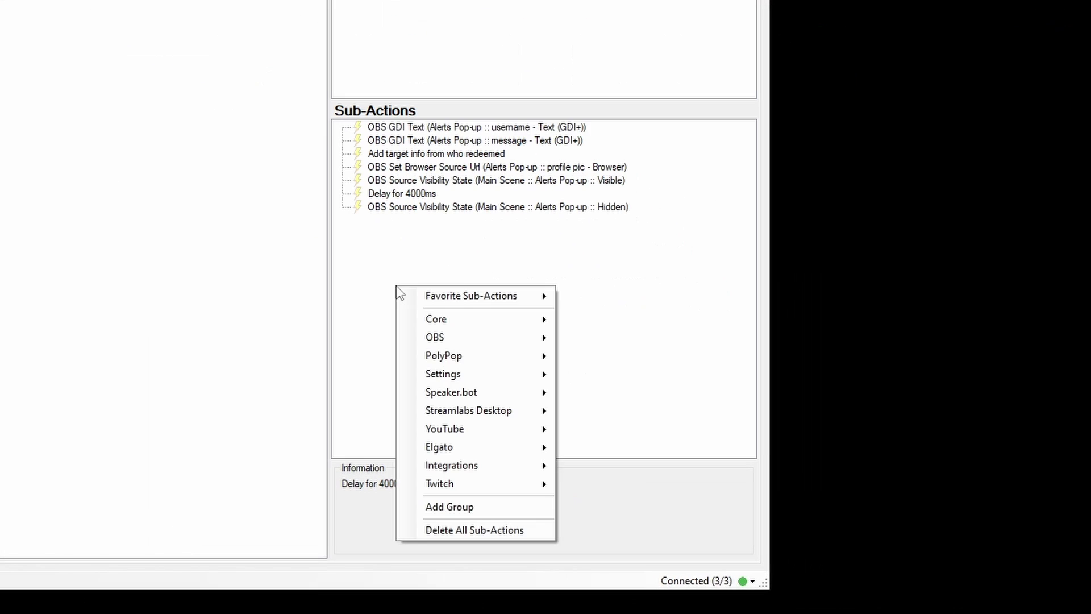
mouse_move(517, 321)
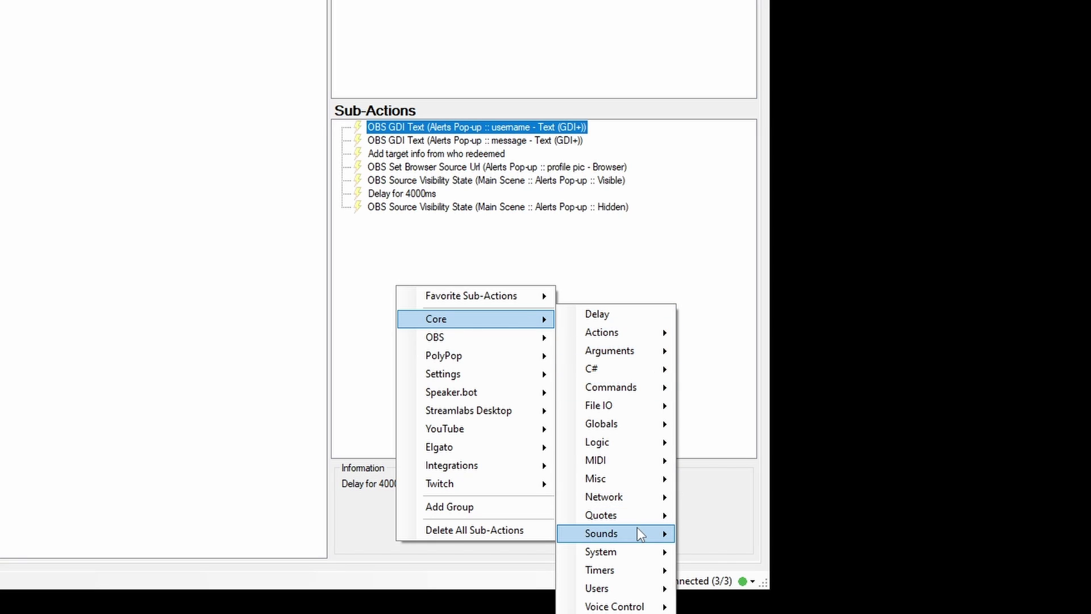
mouse_move(636, 530)
click(775, 532)
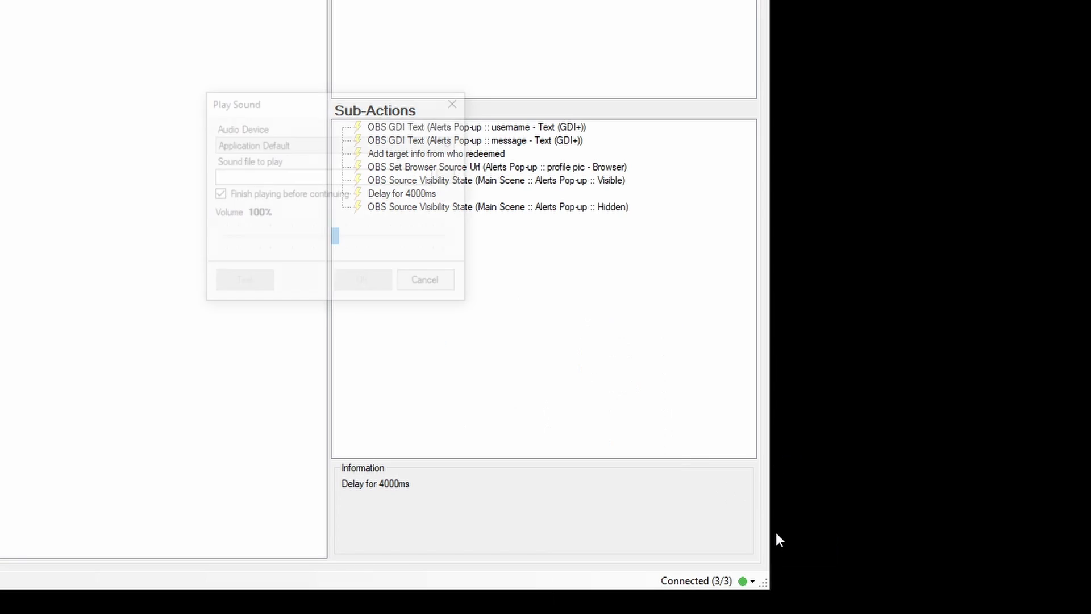
click(449, 178)
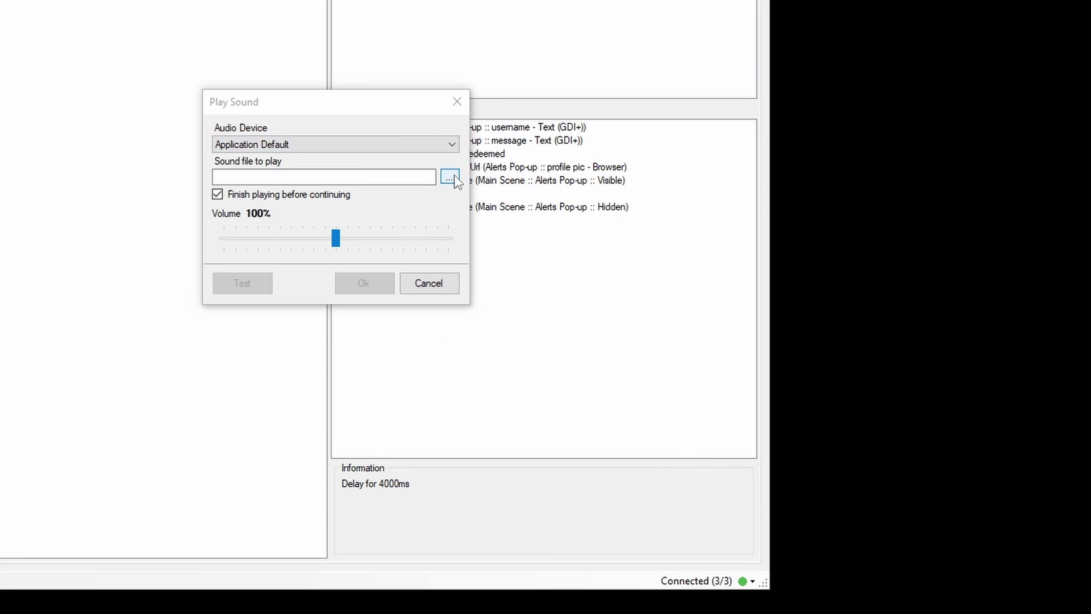
scroll(406, 352, down, 3)
click(405, 346)
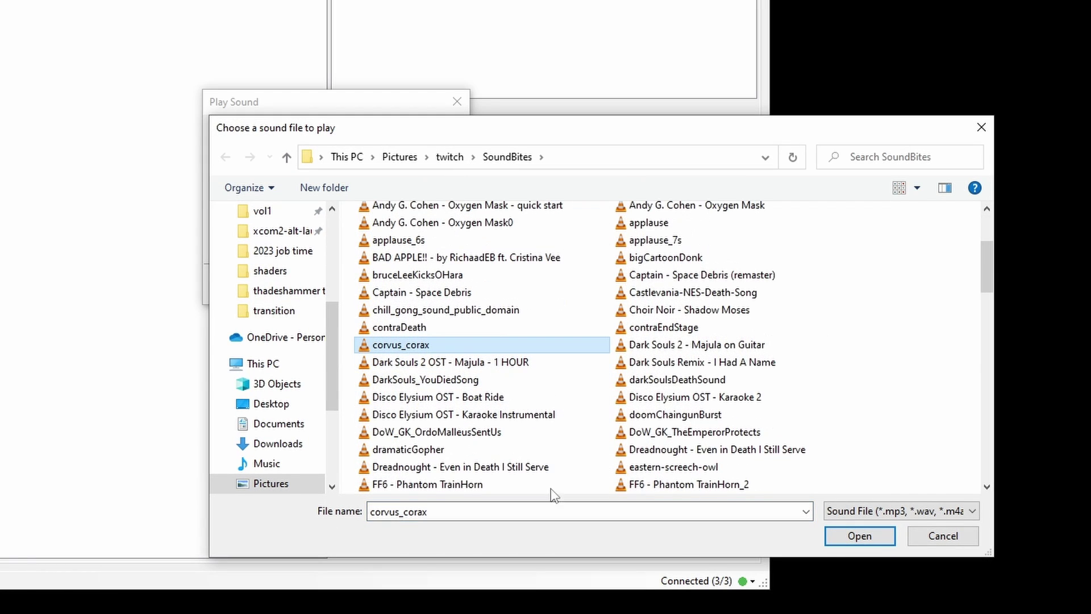
click(859, 535)
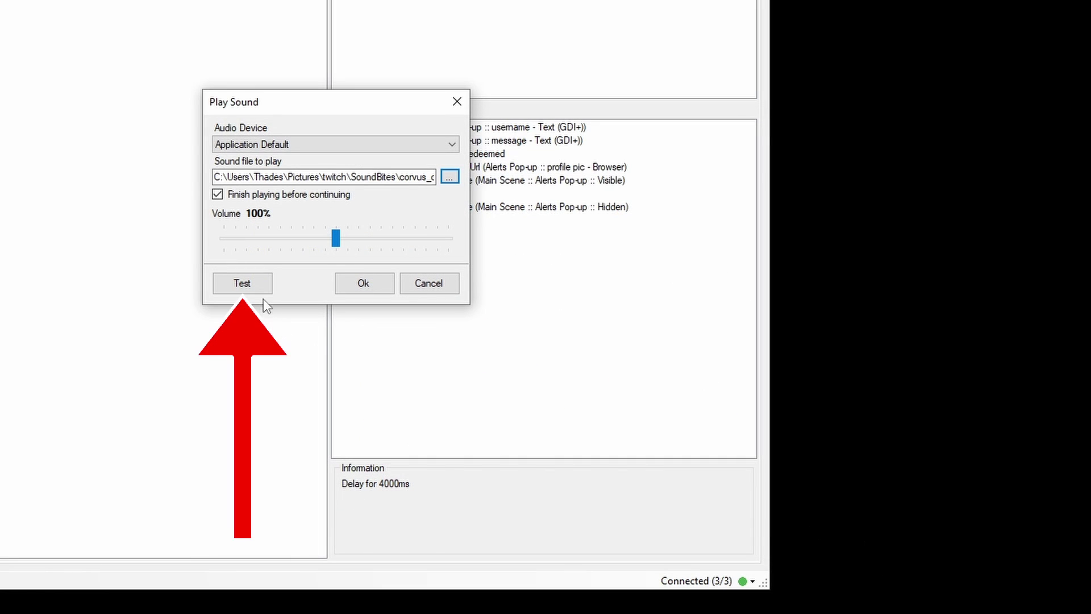
click(256, 285)
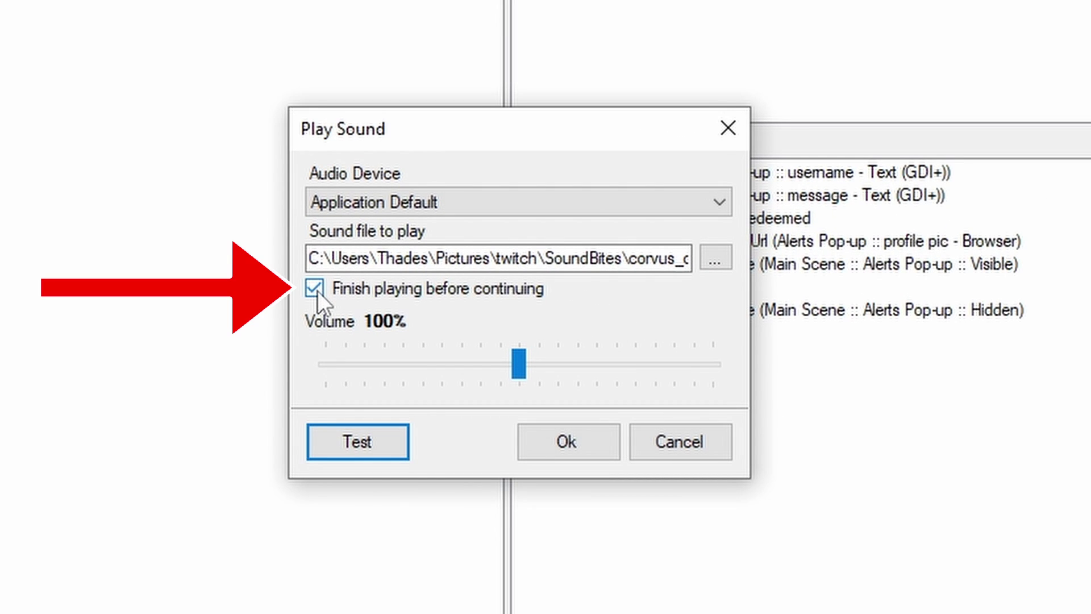
- Disable "Finish playing before continuing" for the sound and place the sub-action just before the one that makes the Alerts Pop-up visible
click(315, 288)
click(568, 442)
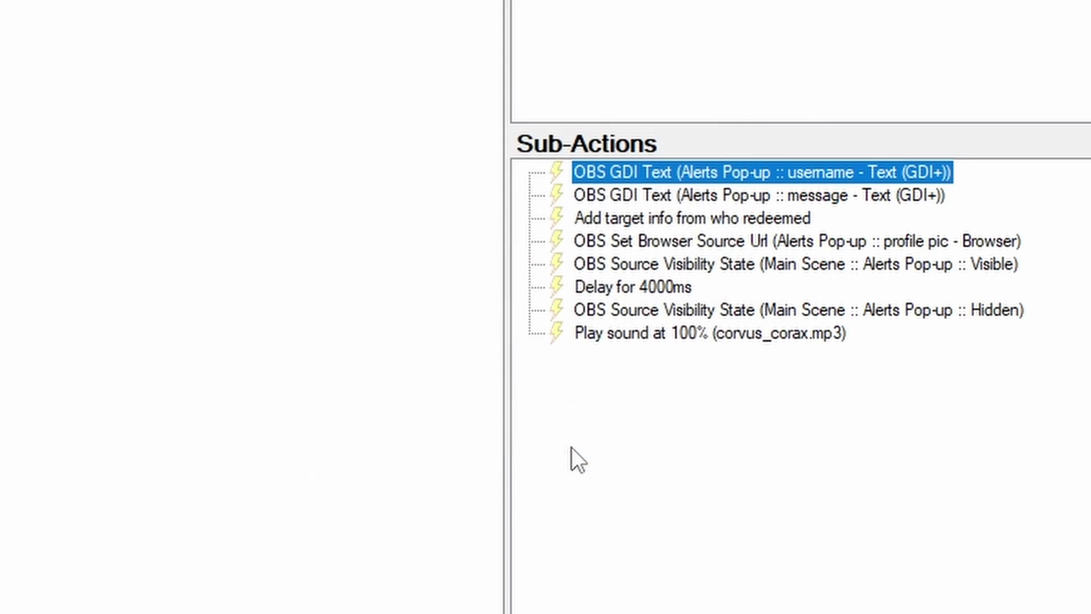
drag(668, 334, 690, 253)
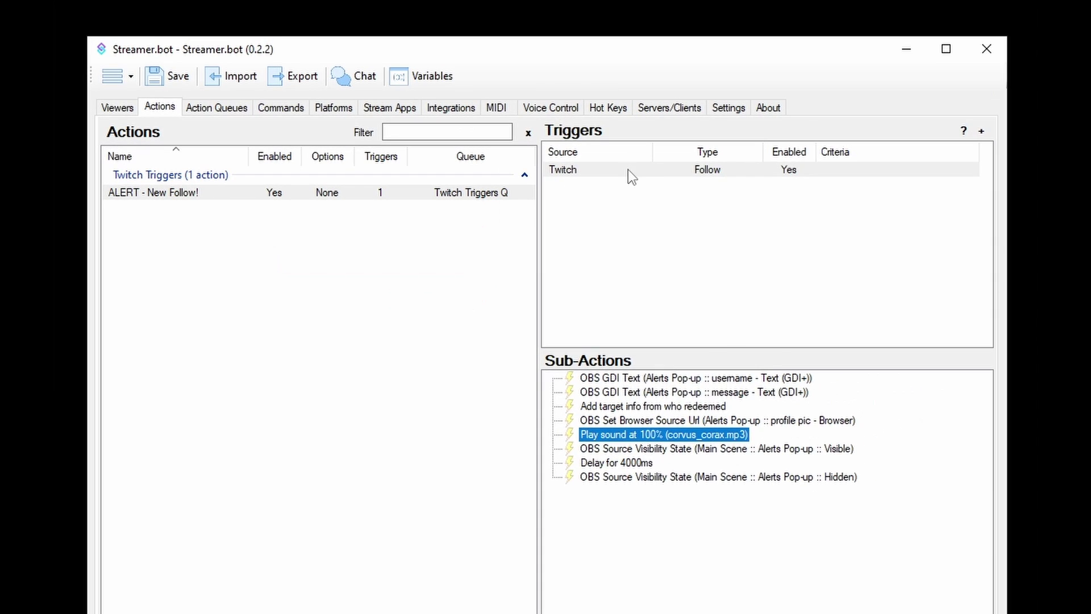
right_click(629, 170)
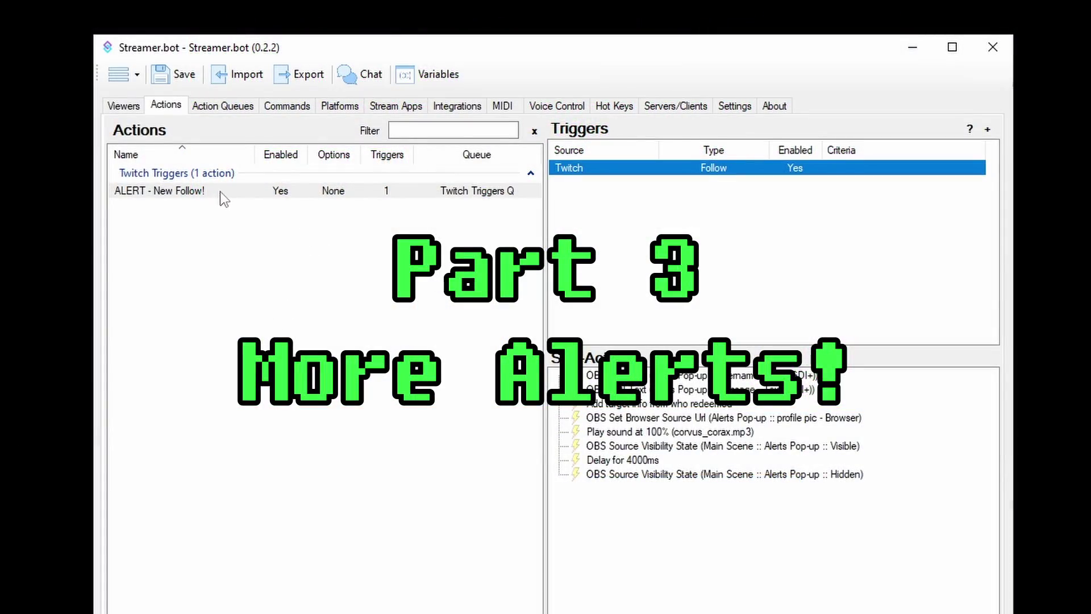
- Duplicate the "ALERT - New Follow!" action and rename the copy "ALERT - First Time Sub!"
right_click(221, 195)
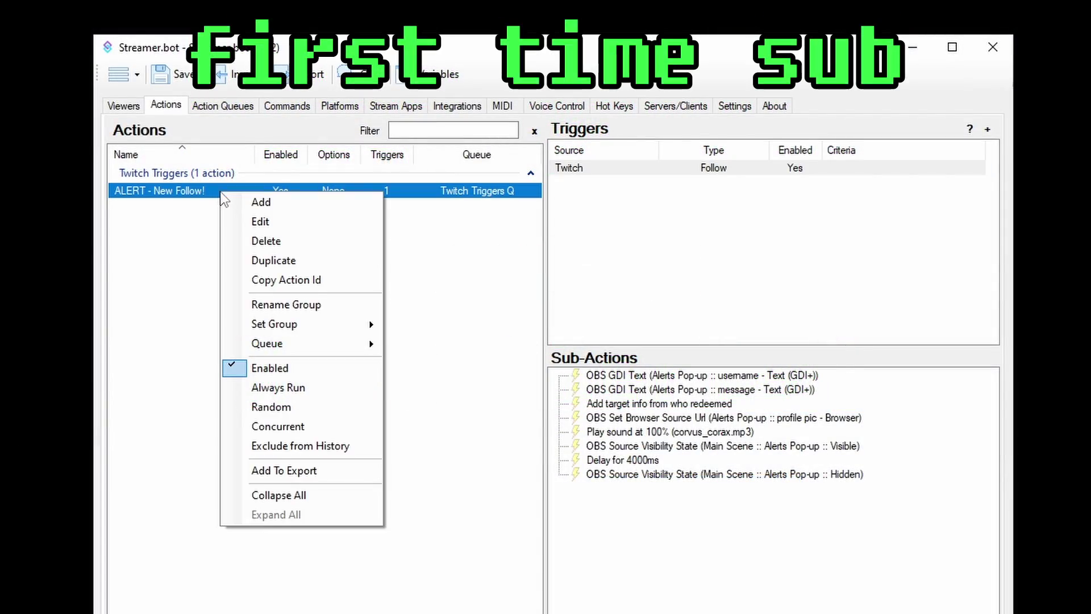
click(302, 264)
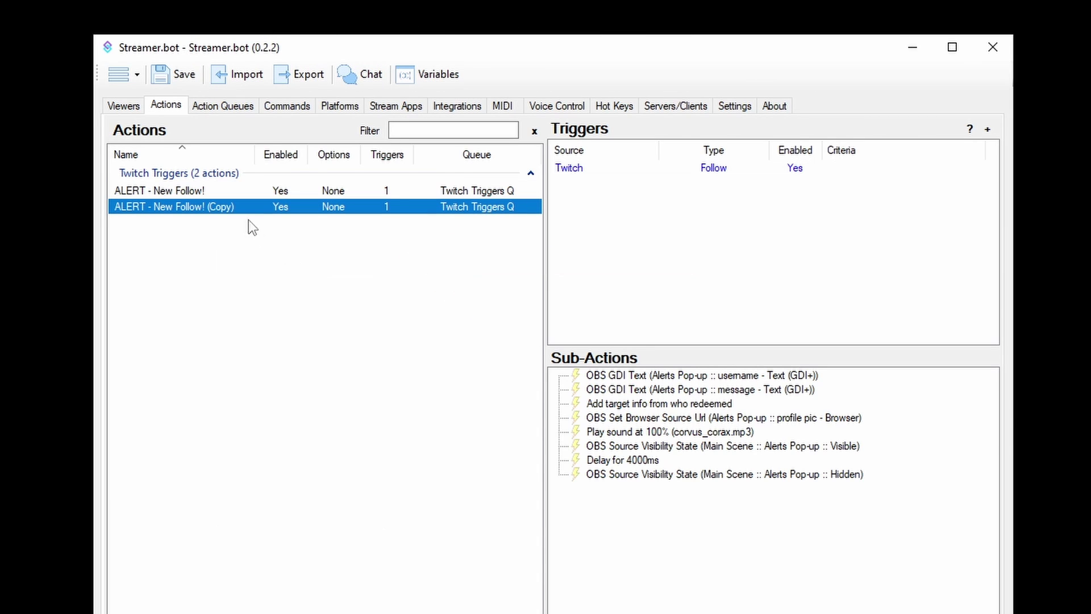
right_click(244, 208)
click(293, 238)
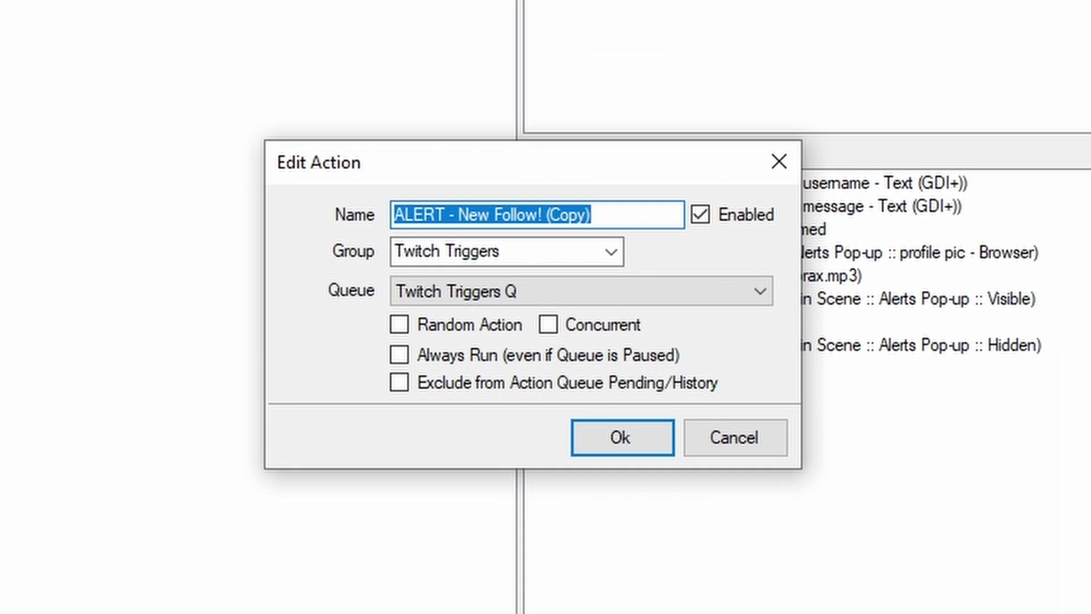
key(BackSpace)
key(BackSpace)
key(BackSpace)
key(BackSpace)
key(BackSpace)
key(BackSpace)
key(BackSpace)
key(BackSpace)
key(BackSpace)
key(BackSpace)
key(BackSpace)
key(BackSpace)
key(BackSpace)
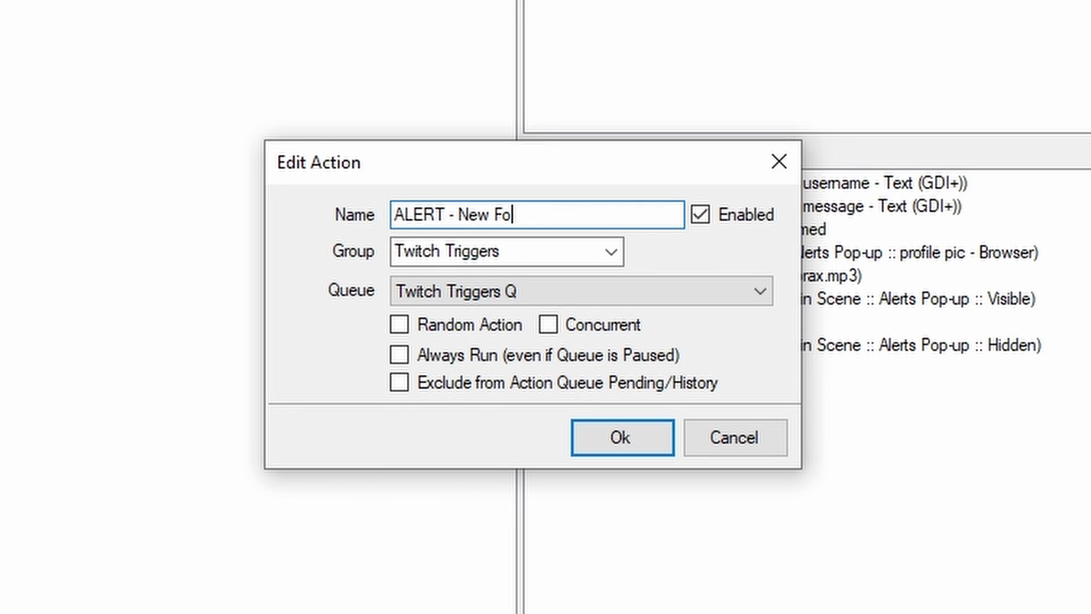
key(BackSpace)
key(BackSpace)
key(BackSpace)
key(BackSpace)
key(BackSpace)
text(First Time Sub!)
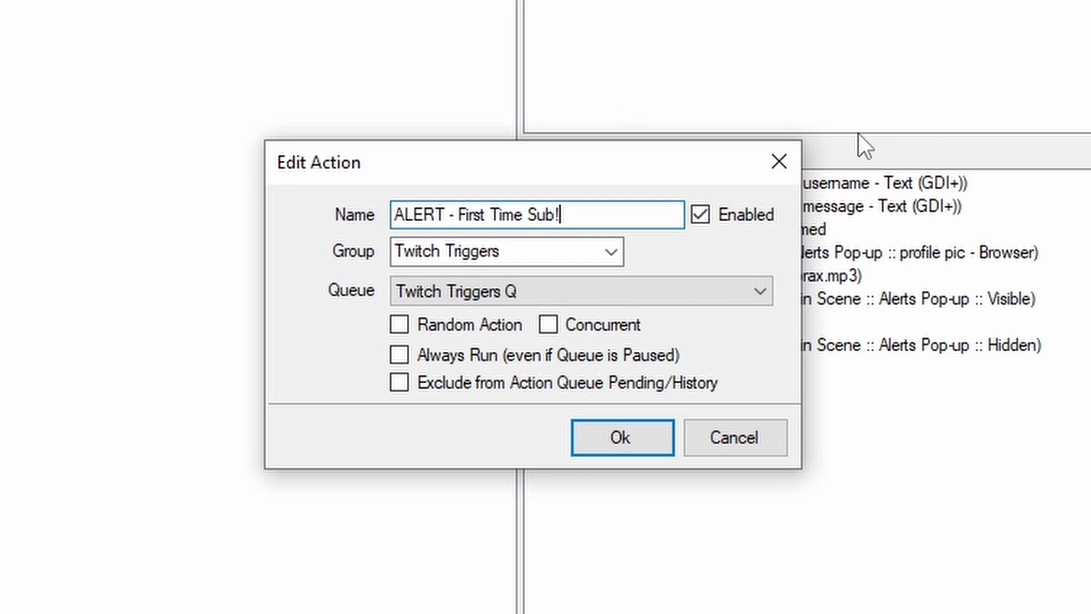
click(622, 438)
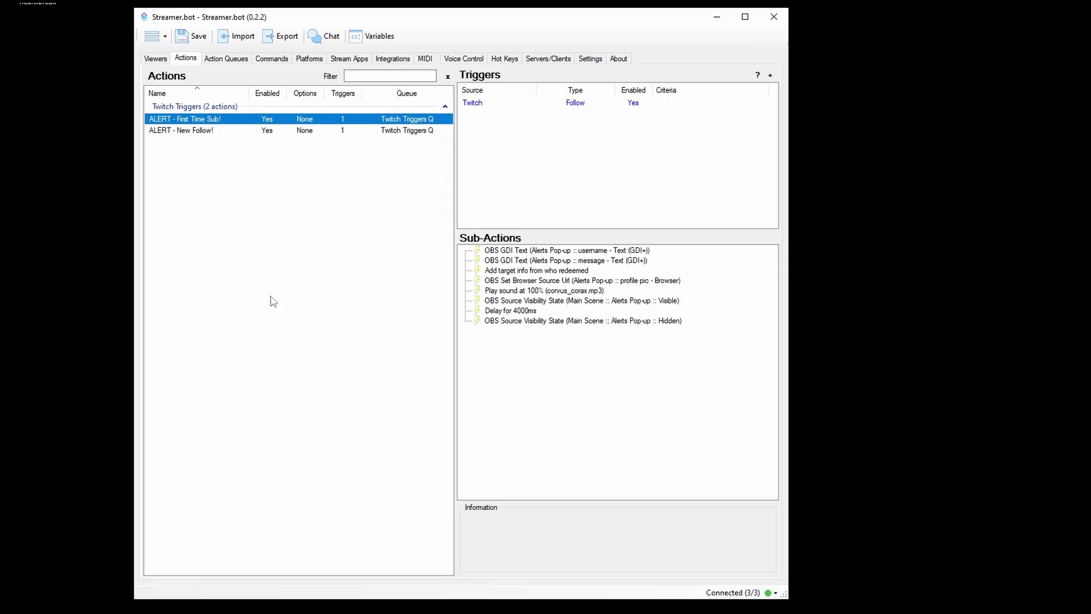
- Delete the Twitch Follow trigger from the "ALERT - First Time Sub!" action
right_click(581, 106)
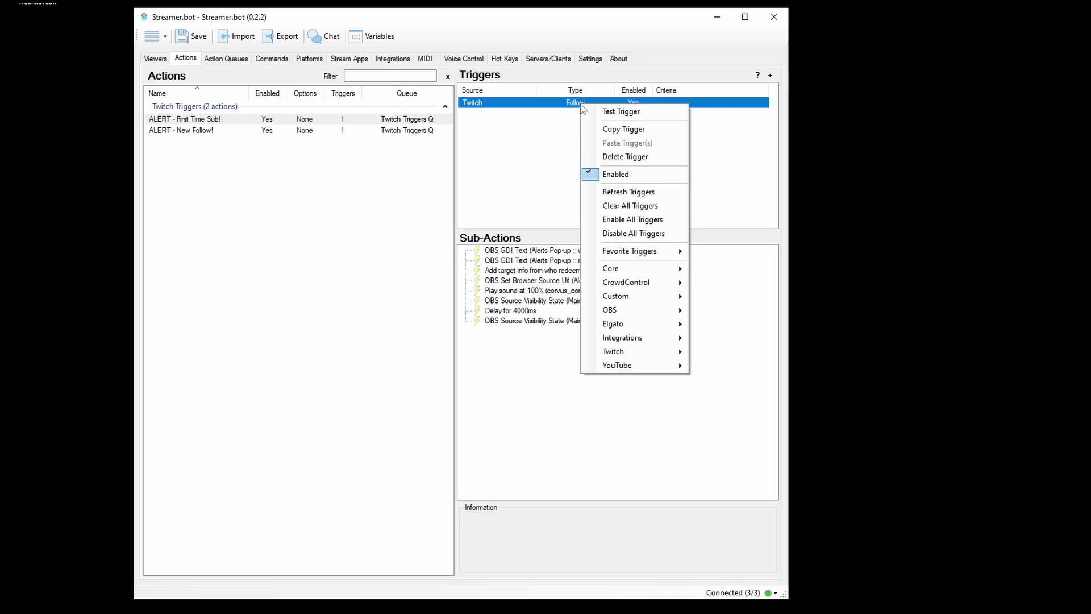
click(637, 156)
click(497, 340)
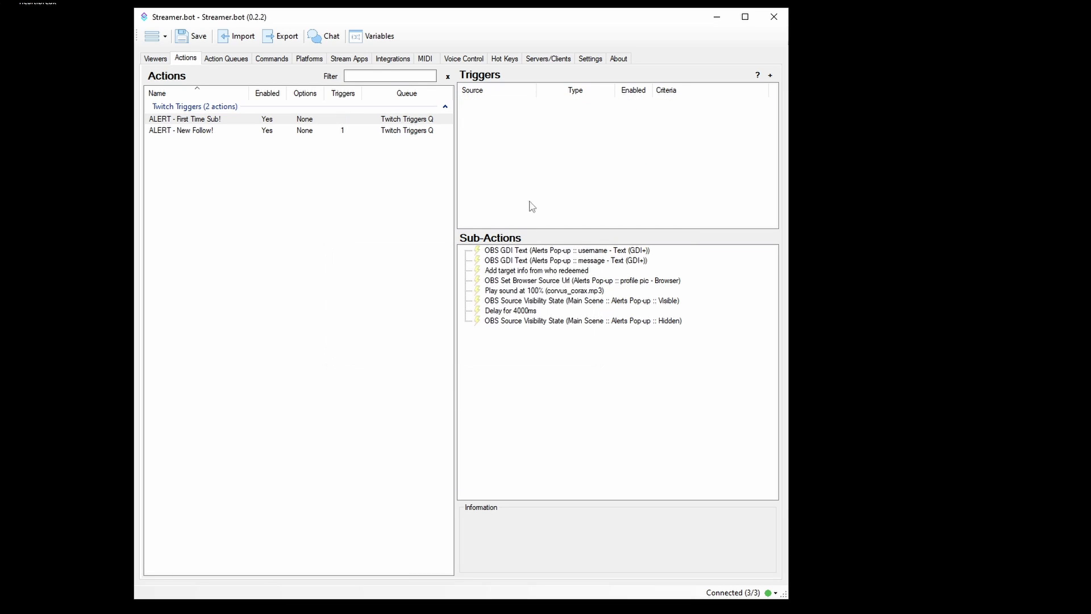
- Add a Twitch Subscription trigger to the "ALERT - First Time Sub!" action, covering Prime, Tier 1, Tier 2 and Tier 3
right_click(518, 117)
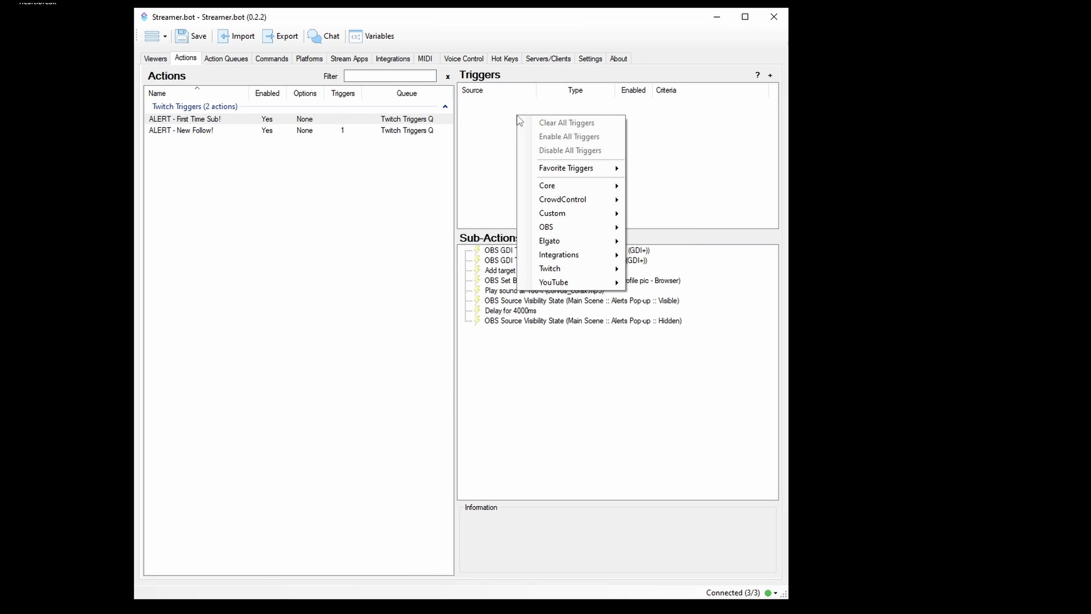
mouse_move(580, 274)
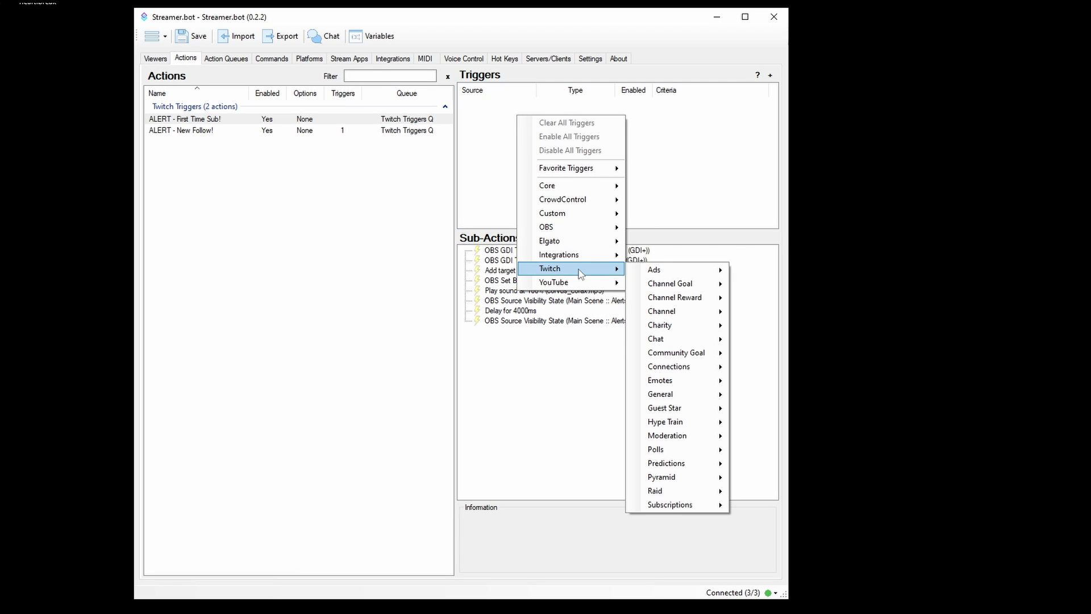
mouse_move(718, 509)
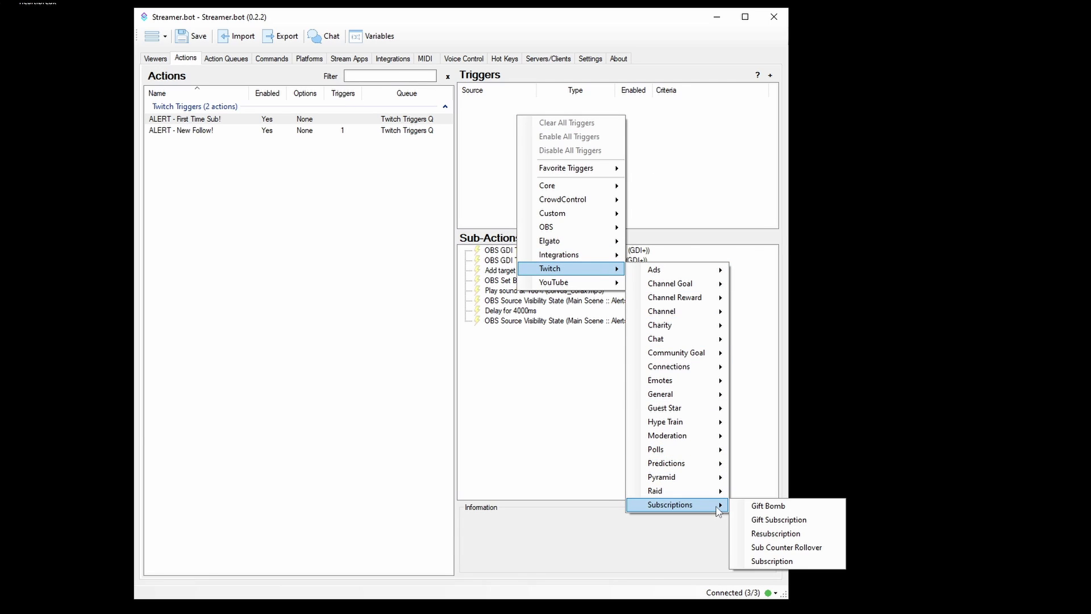
click(814, 561)
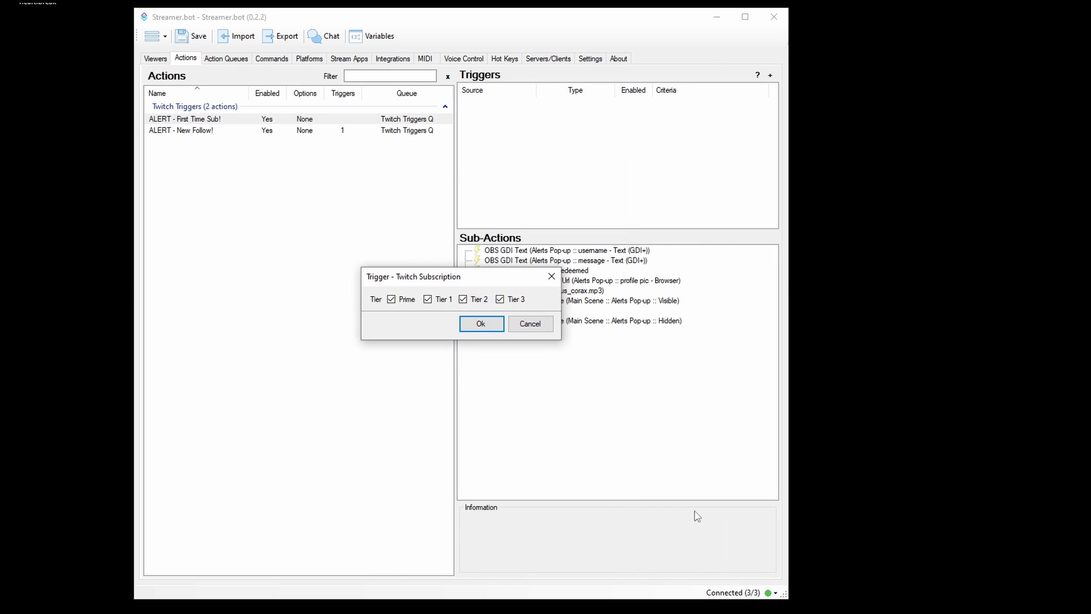
click(483, 324)
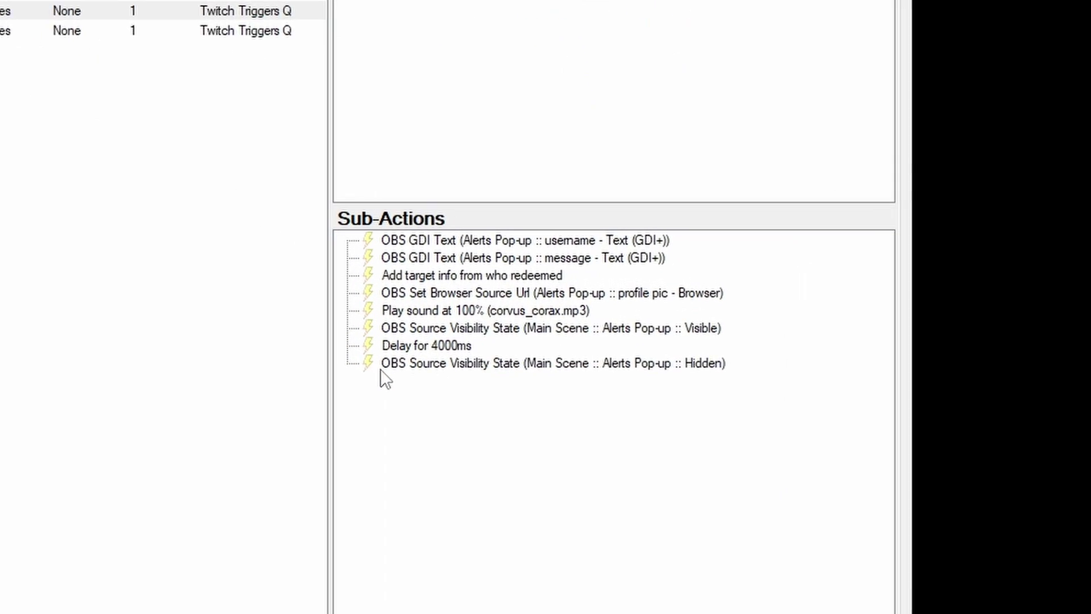
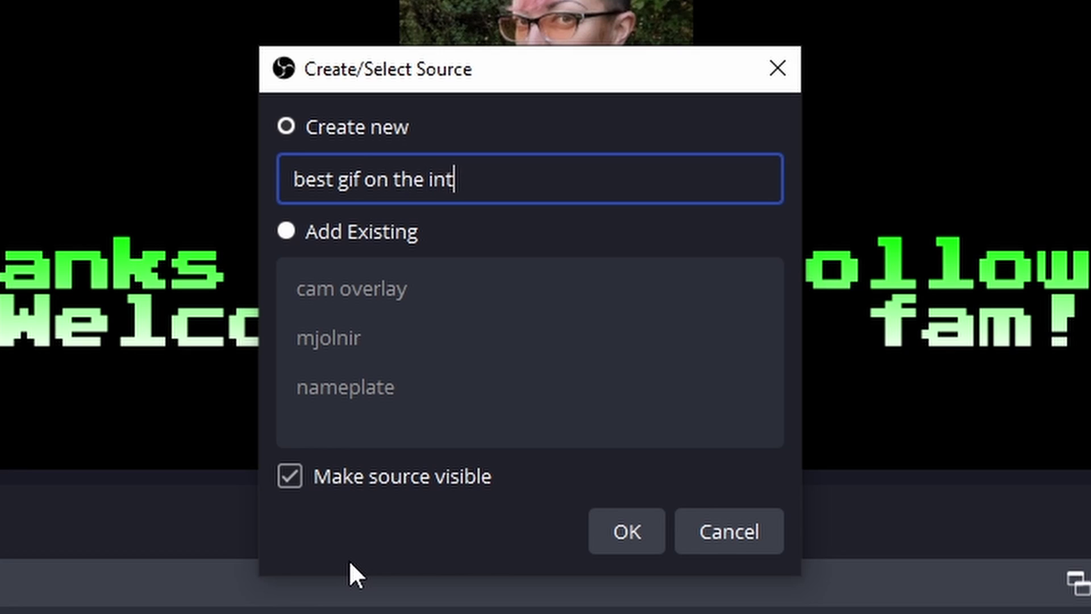
- In OBS, create the image source "best gif on the interweb" from rose_and_conan_04_oval_bordered_v2.gif, then position and enlarge it over the profile picture
click(628, 534)
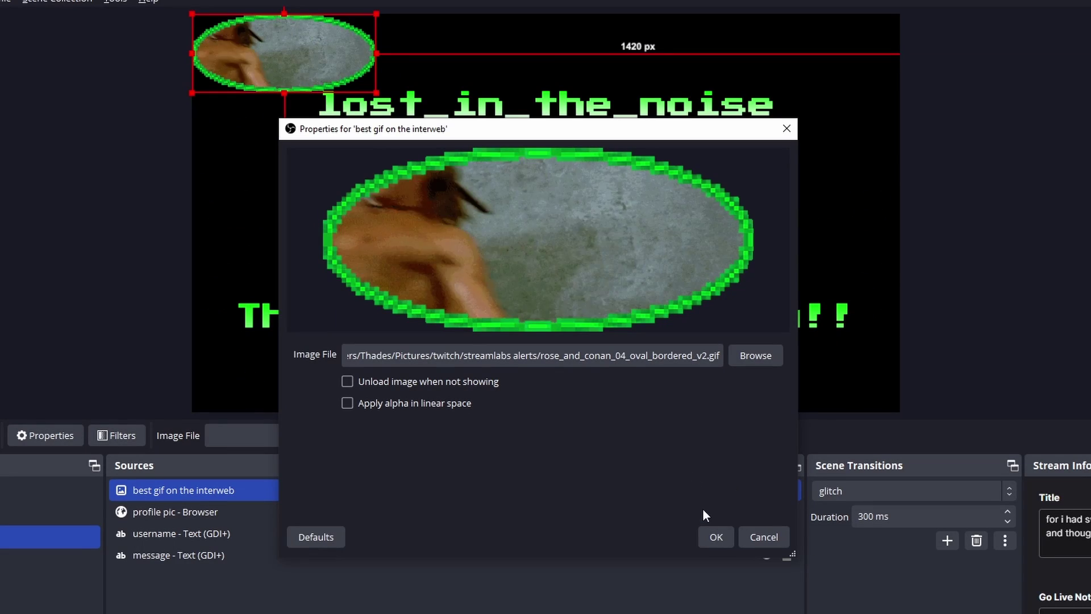
click(716, 538)
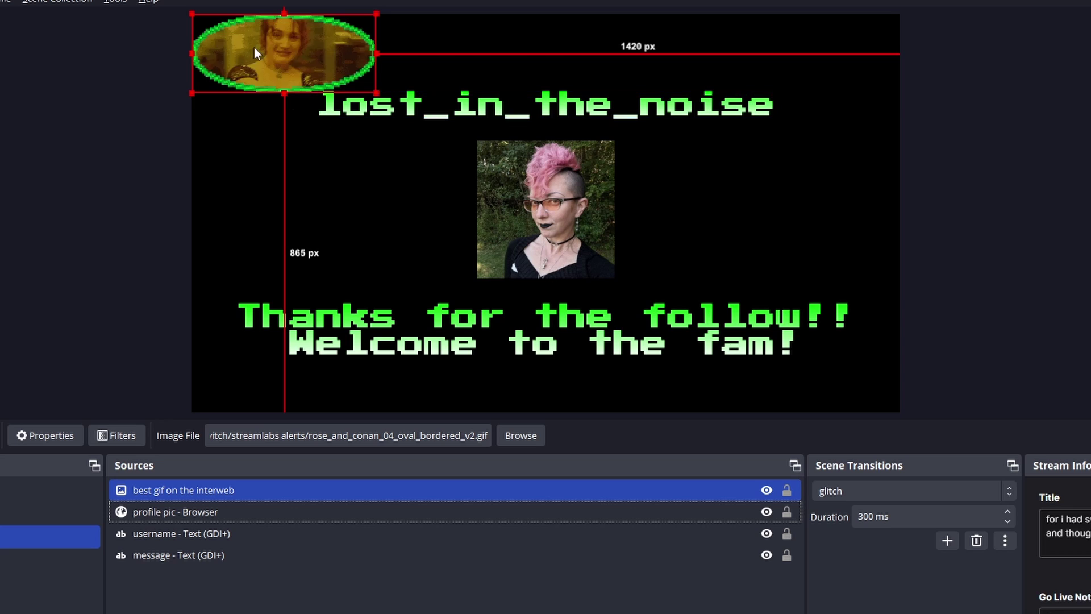
drag(254, 47, 415, 161)
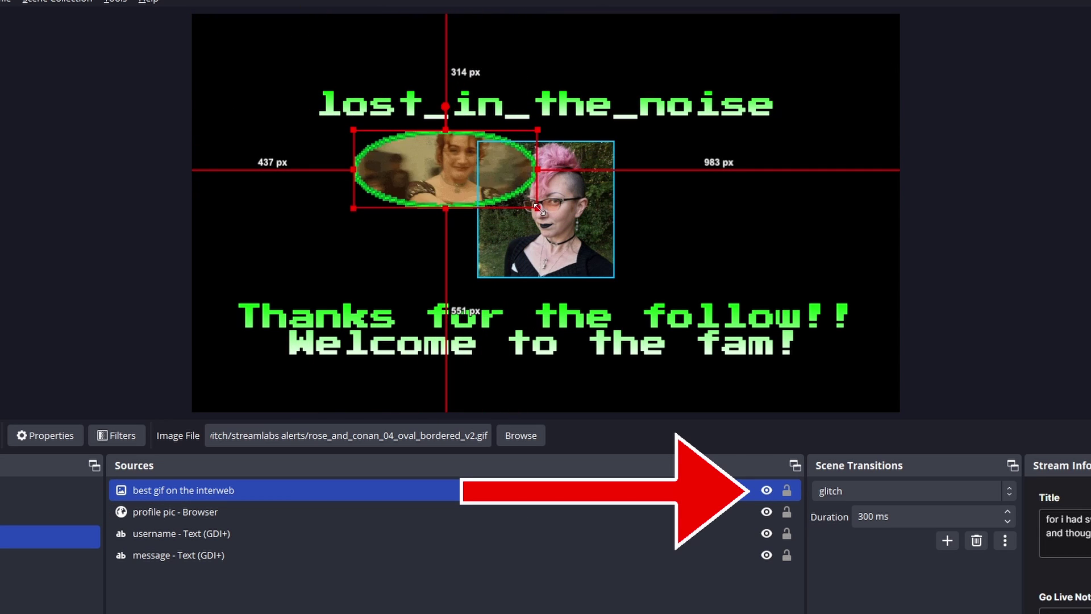
drag(543, 211, 744, 366)
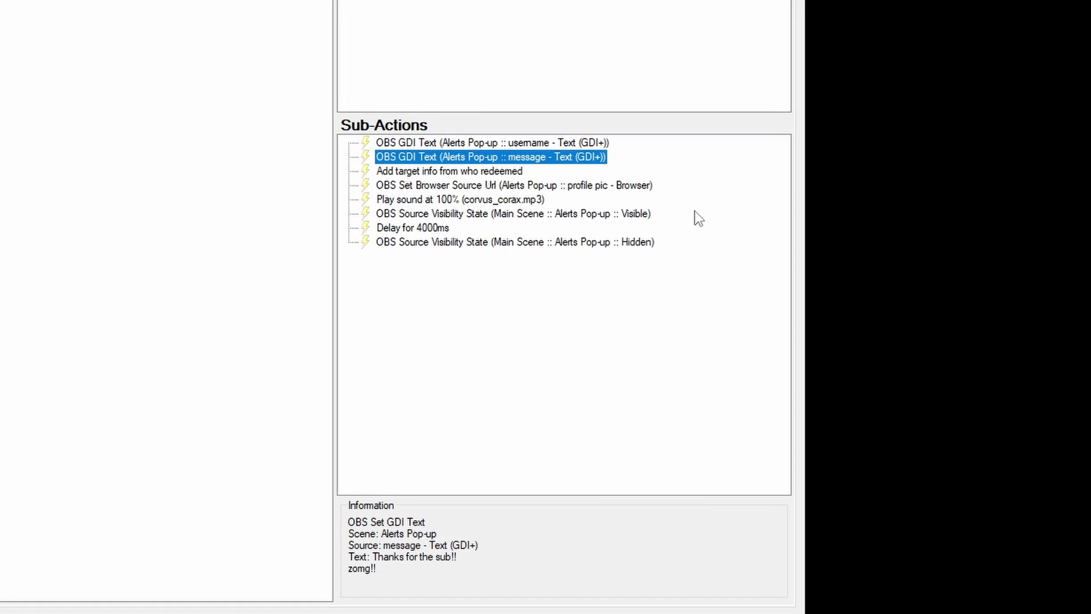
- Back in Streamer.bot, disable the "Add target info from who redeemed" and profile pic Set Browser Source Url sub-actions
right_click(498, 171)
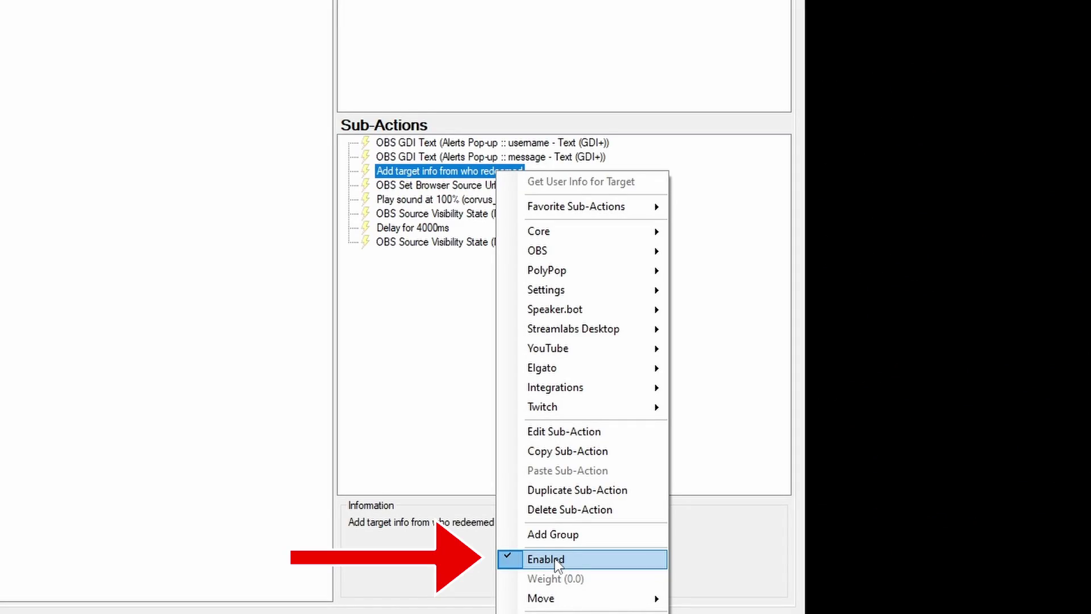
click(556, 559)
right_click(565, 189)
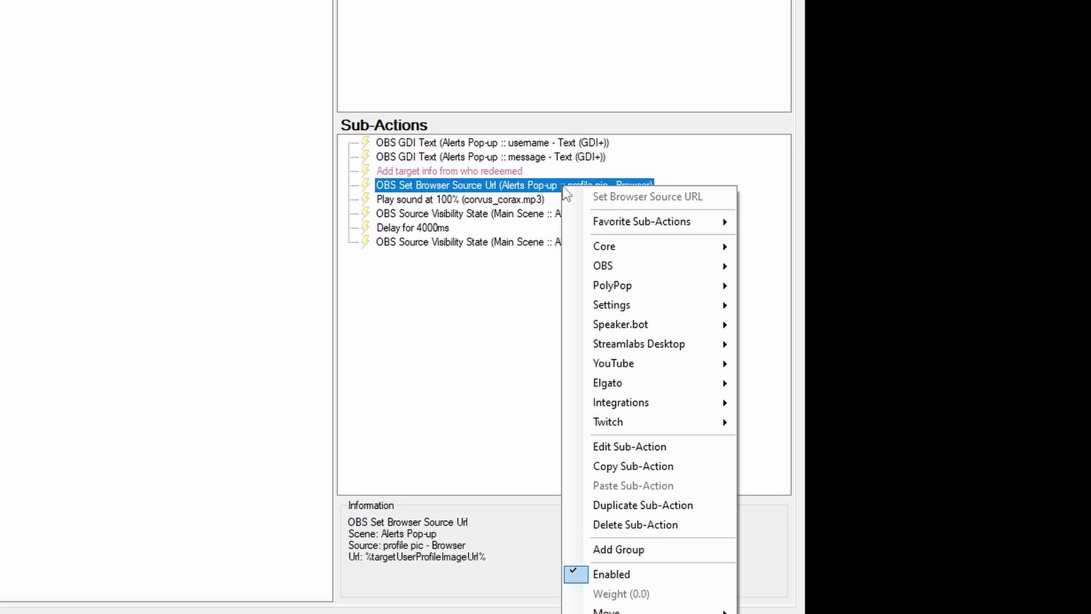
click(628, 573)
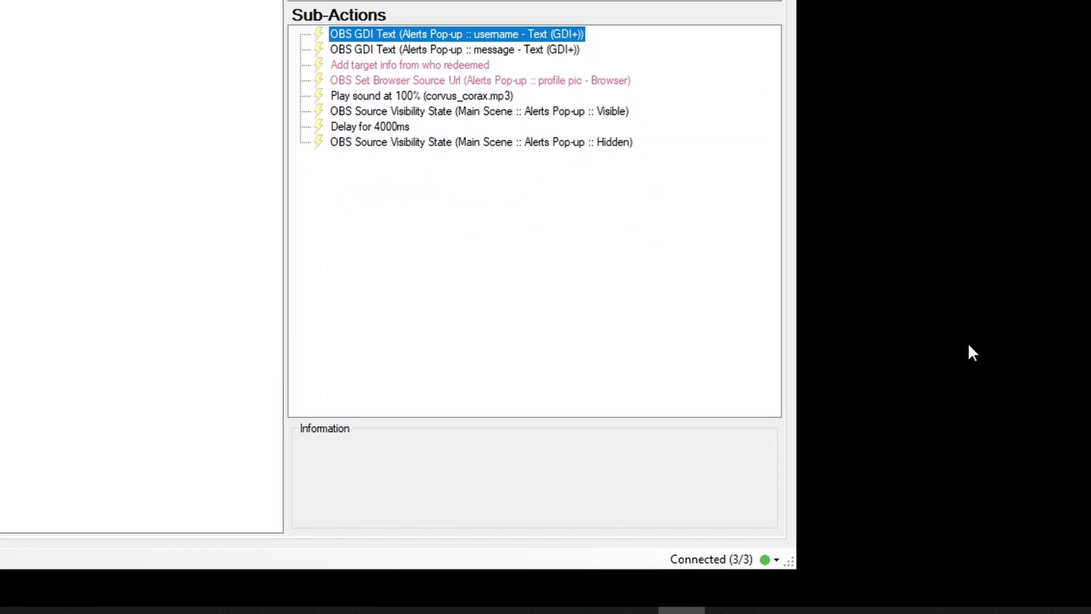
- Add a Source Visibility State sub-action making "best gif on the interweb" in Alerts Pop-up Visible, placed just after the message text sub-action
right_click(374, 201)
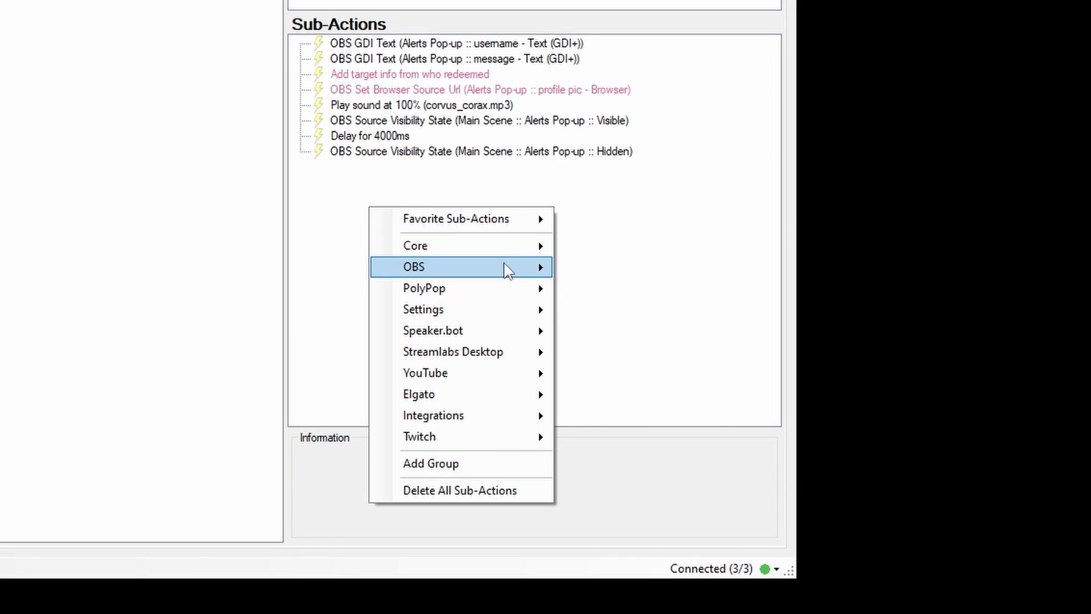
mouse_move(508, 262)
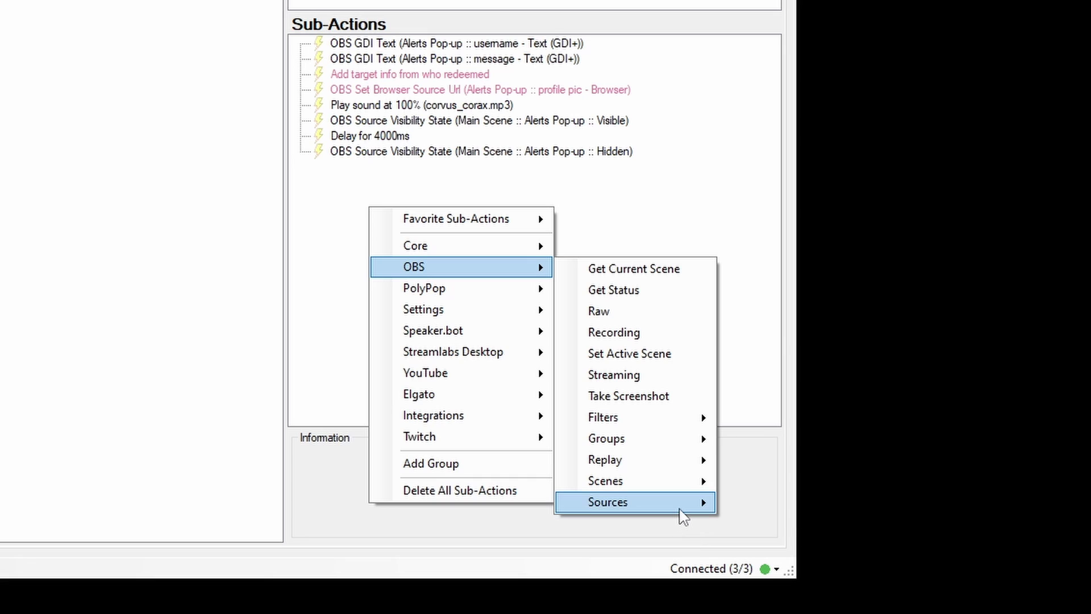
mouse_move(682, 512)
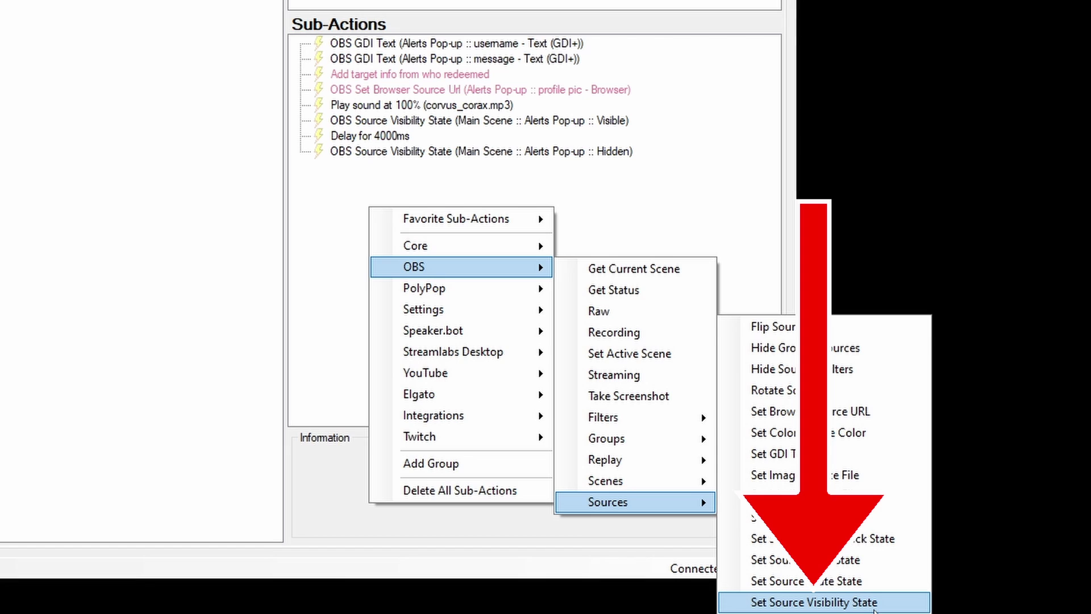
click(853, 602)
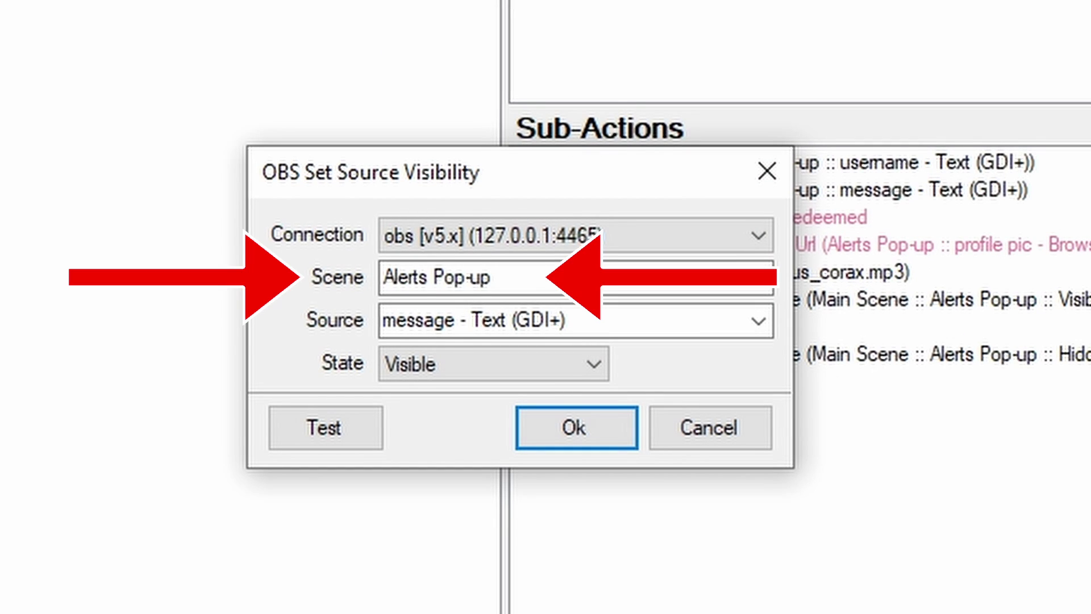
click(763, 323)
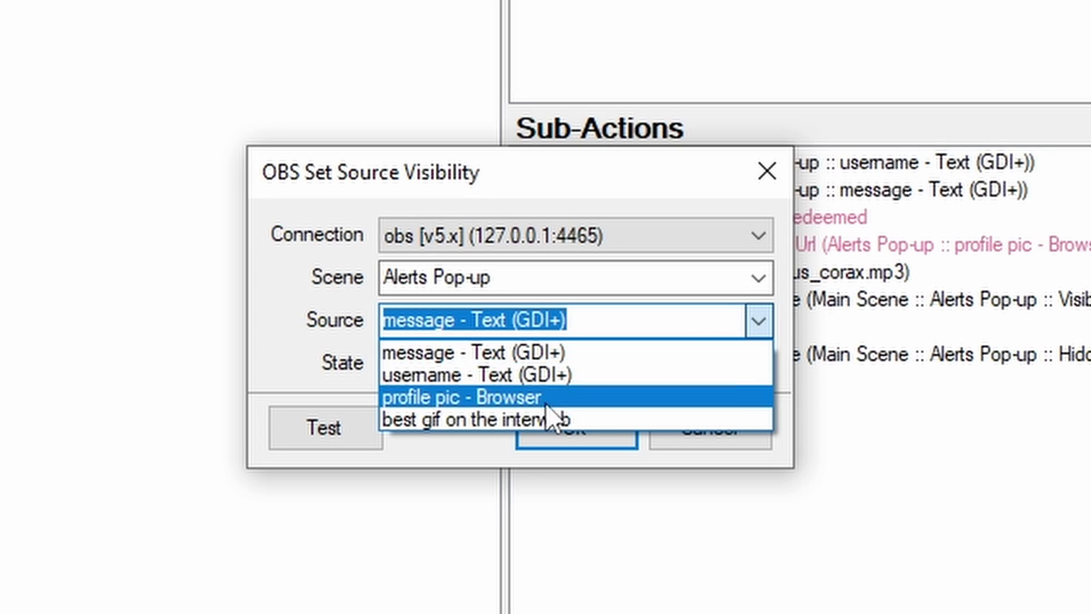
click(542, 410)
click(553, 436)
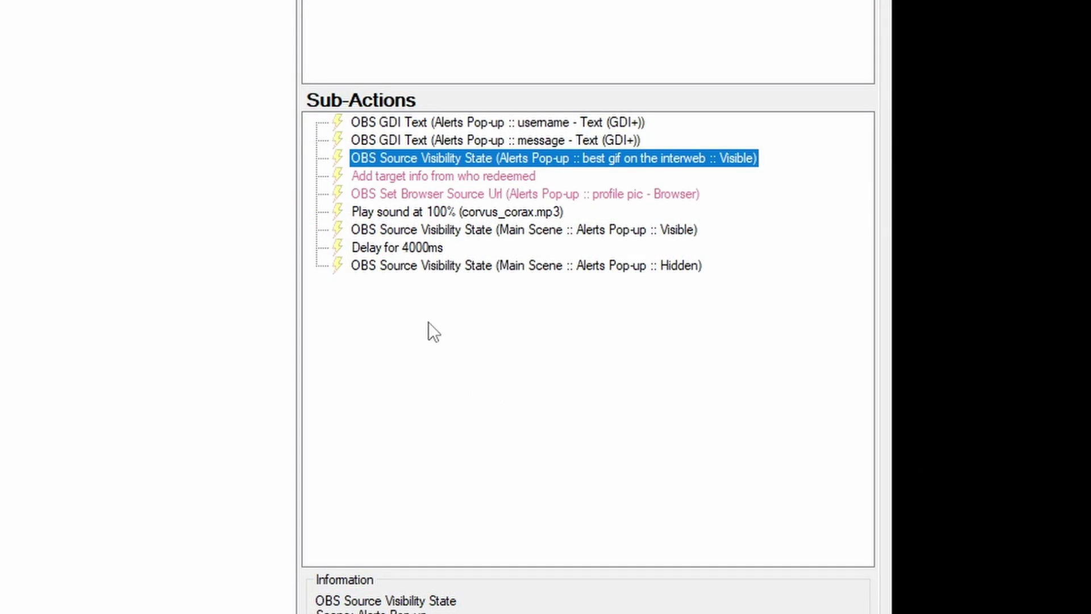
- Duplicate the "best gif on the interweb" visibility sub-action and set the copy's state to Hidden
right_click(741, 155)
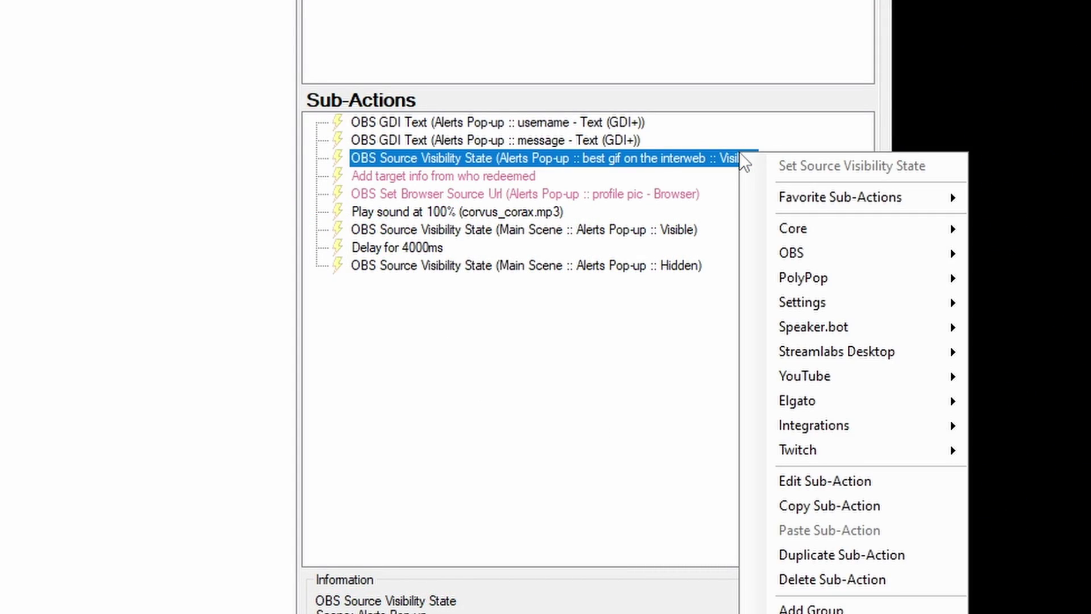
click(887, 555)
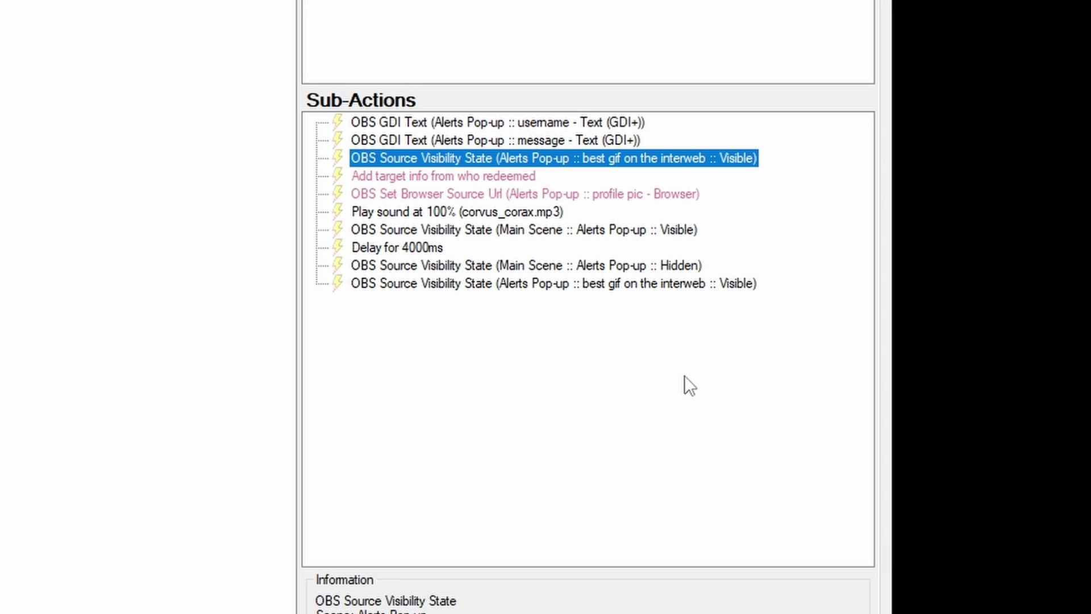
double_click(743, 284)
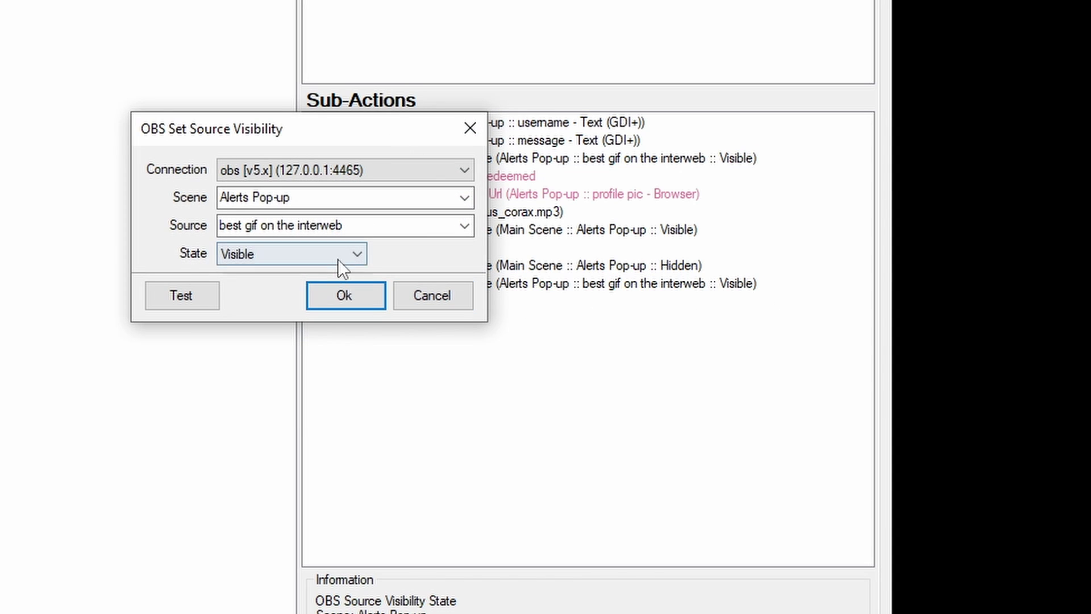
click(338, 259)
click(250, 290)
click(349, 296)
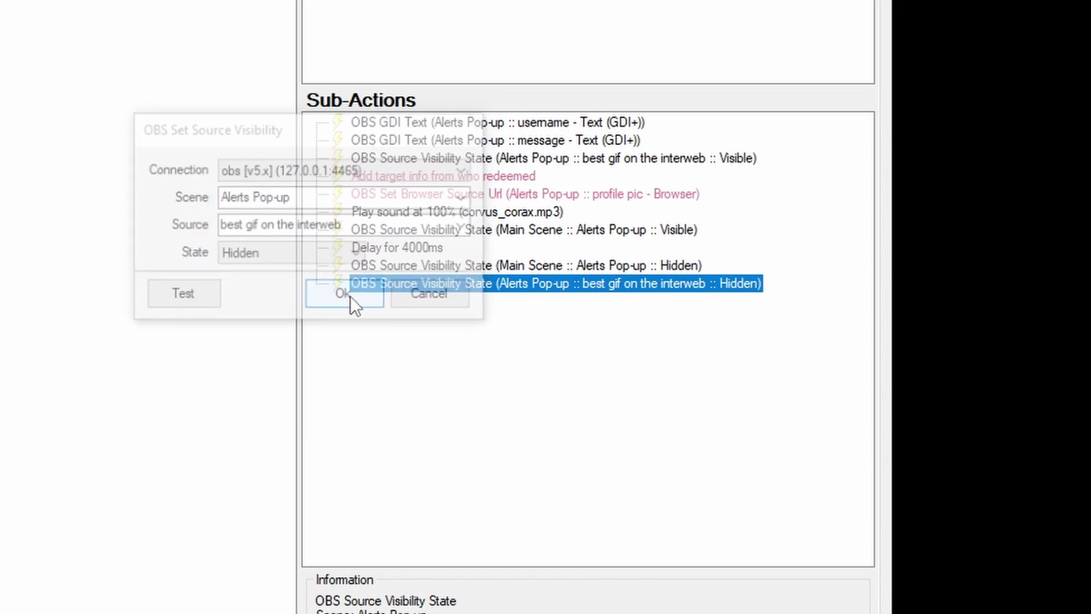
- Add a 750 ms Delay sub-action and place it just before the one that hides "best gif on the interweb"
right_click(396, 347)
mouse_move(526, 397)
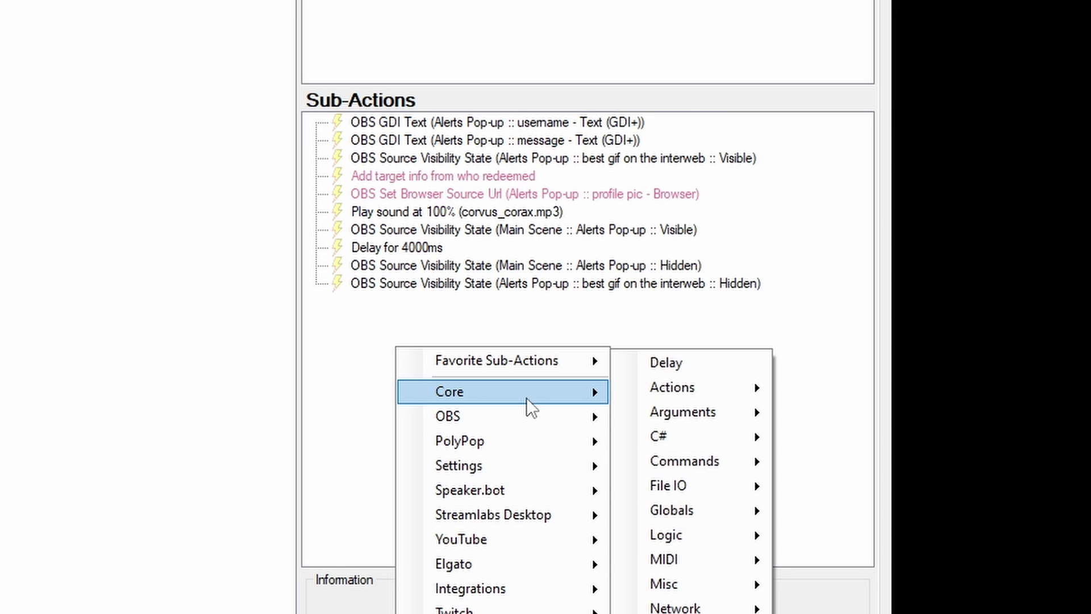
click(683, 362)
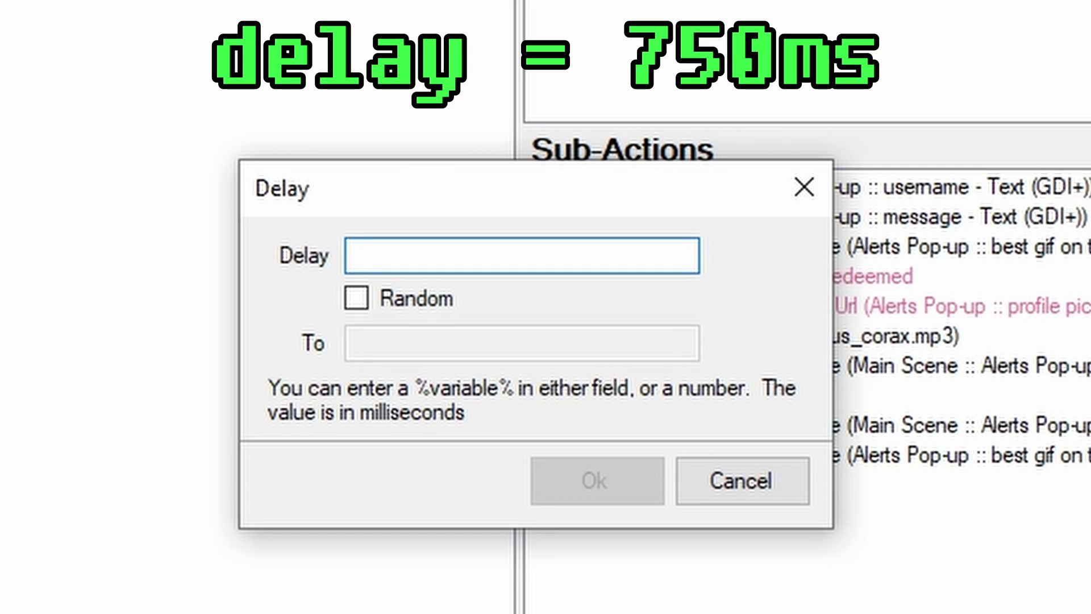
text(750)
click(654, 490)
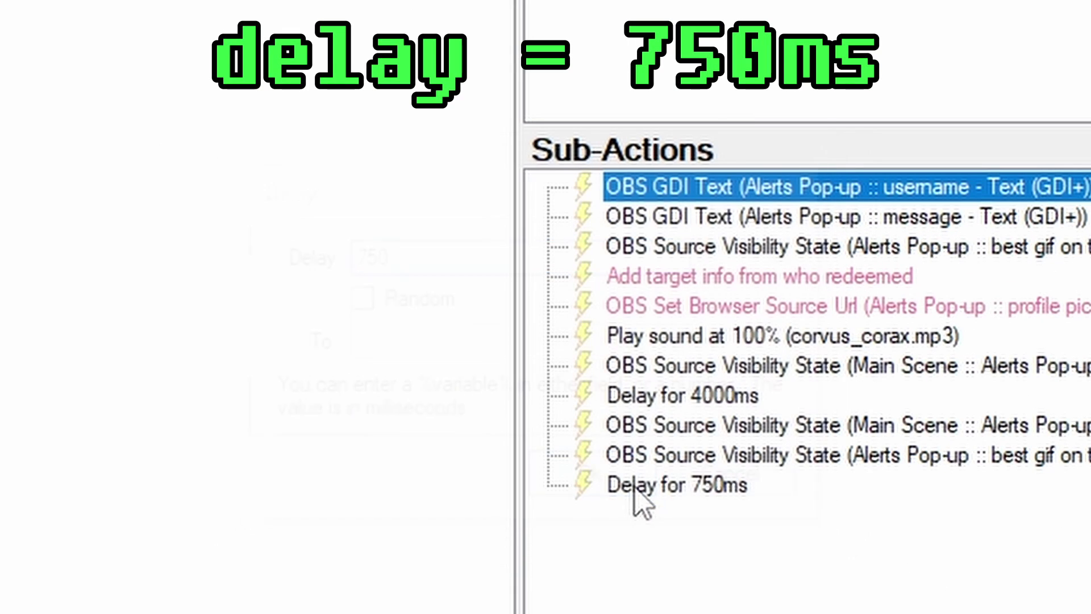
drag(703, 492, 712, 443)
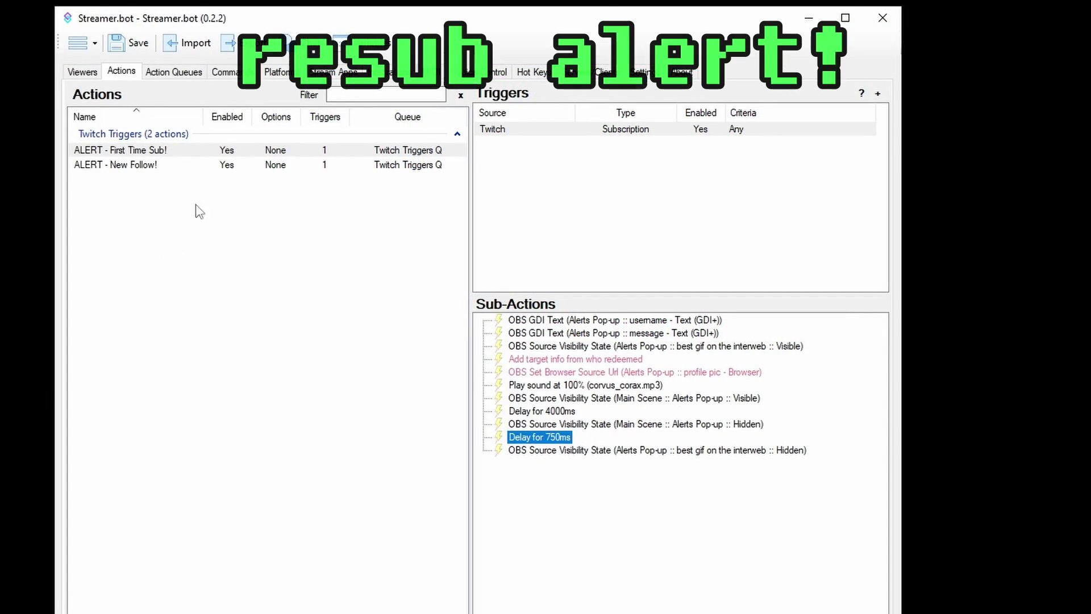
- Duplicate the "ALERT - New Follow!" action and rename the copy "ALERT - Resub!"
right_click(145, 165)
click(193, 228)
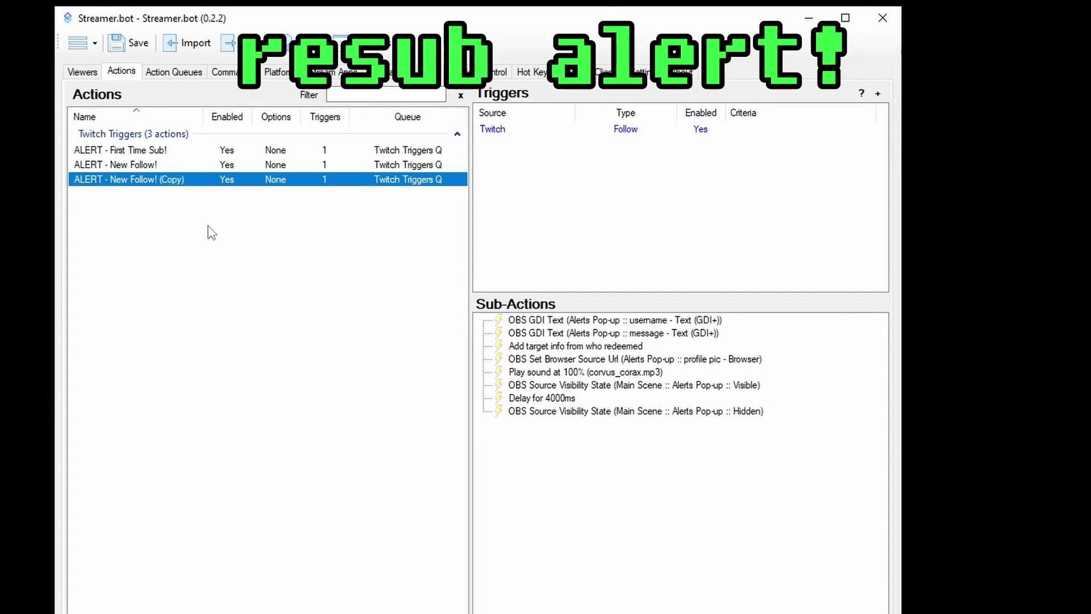
right_click(178, 189)
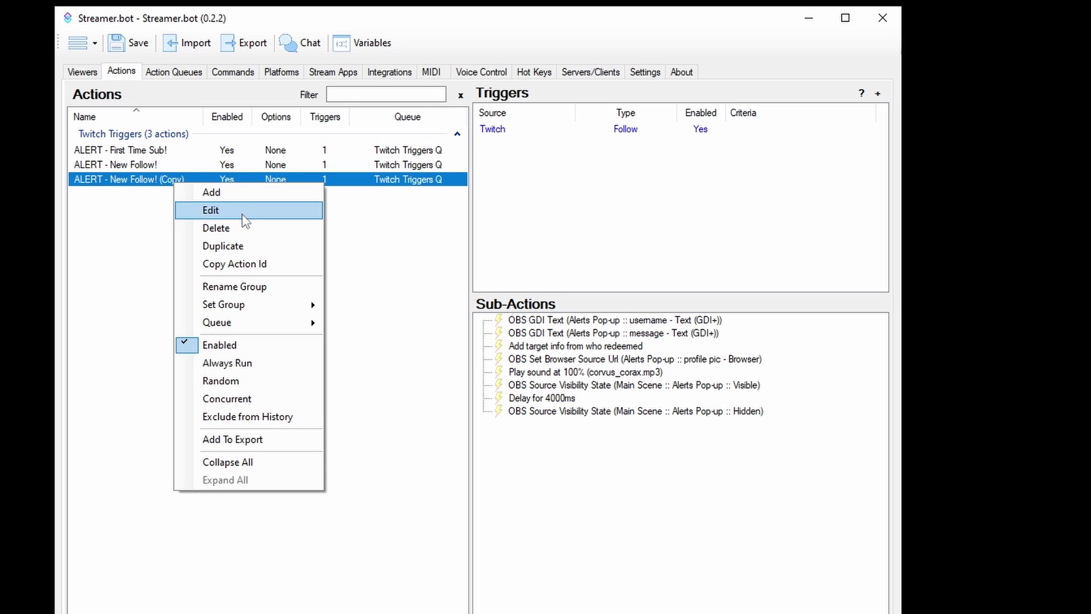
click(242, 211)
text(ALERT - Resub!)
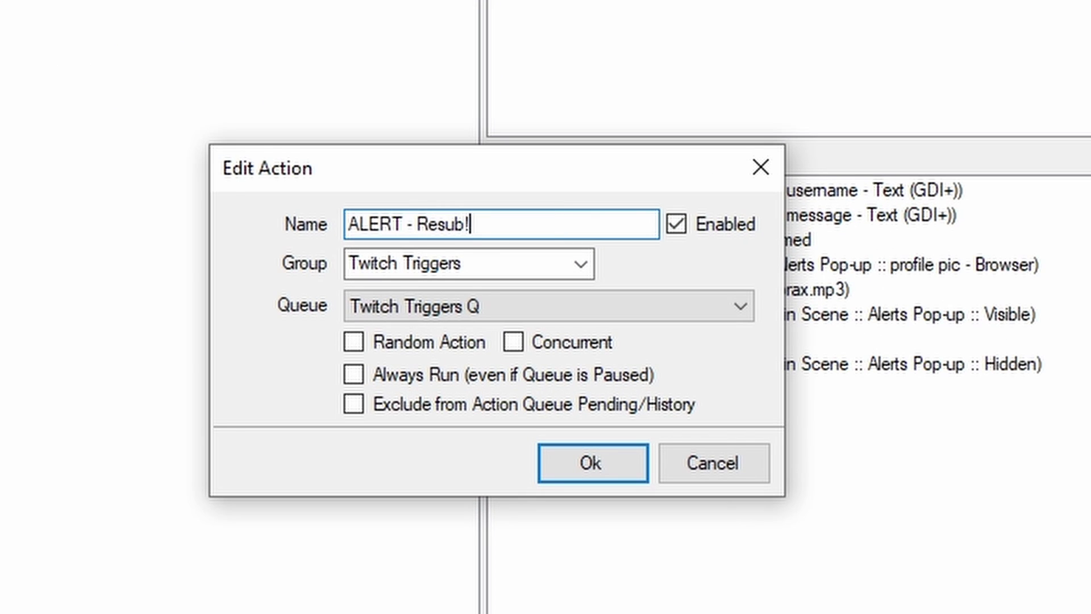
click(611, 461)
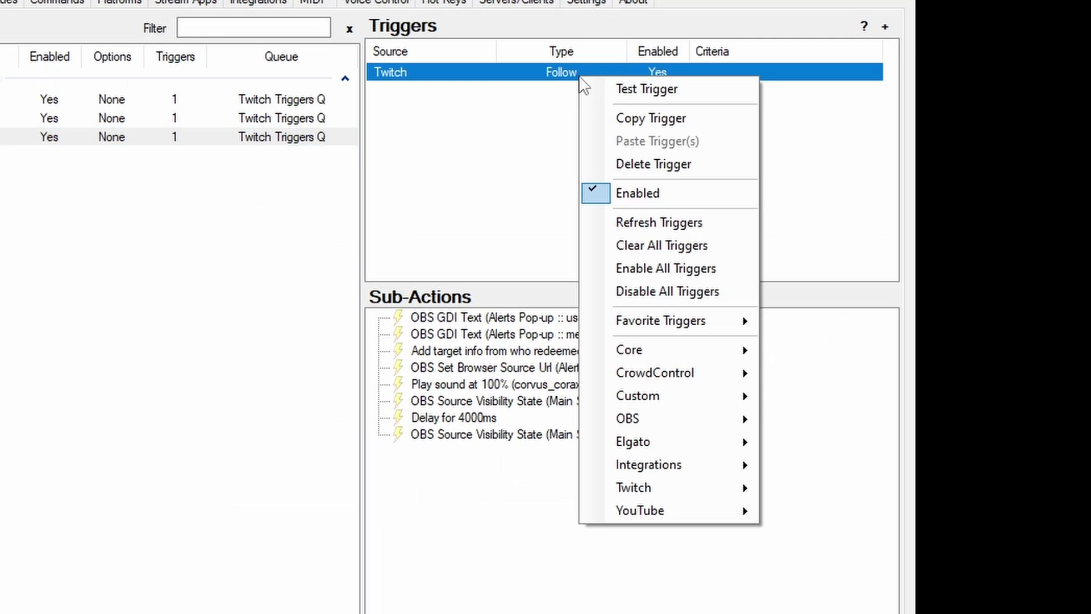
- Replace the Follow trigger of the "ALERT - Resub!" action with a Twitch Resubscription trigger
click(652, 162)
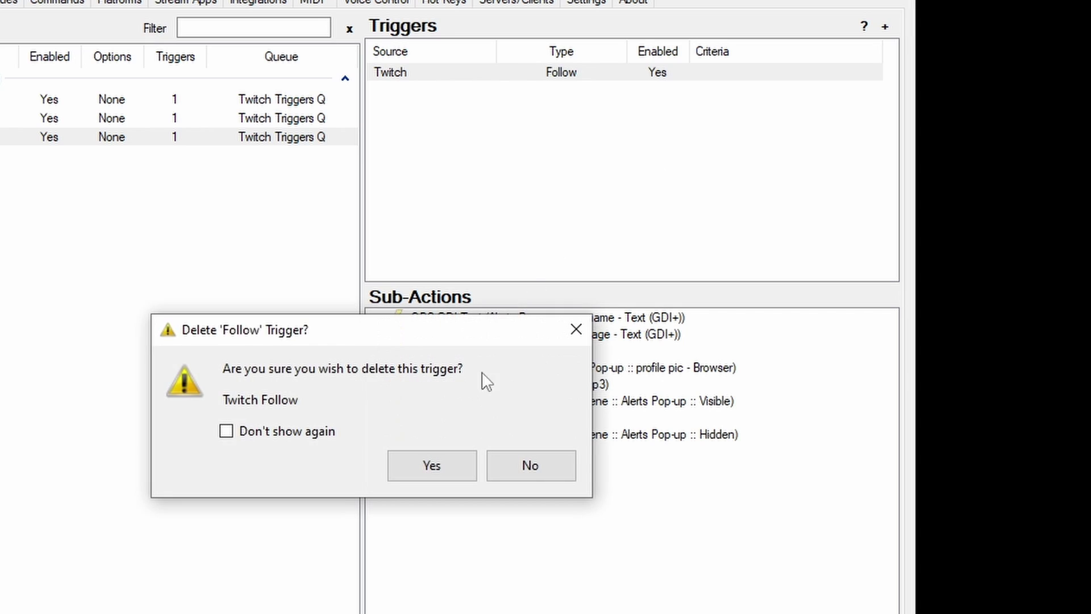
click(432, 466)
right_click(396, 104)
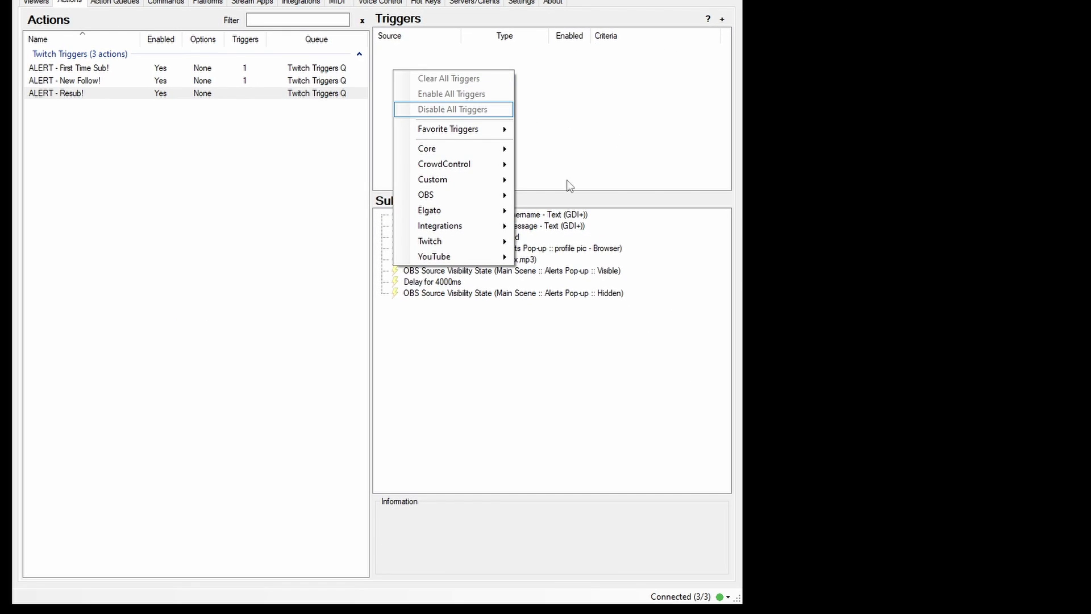
mouse_move(473, 240)
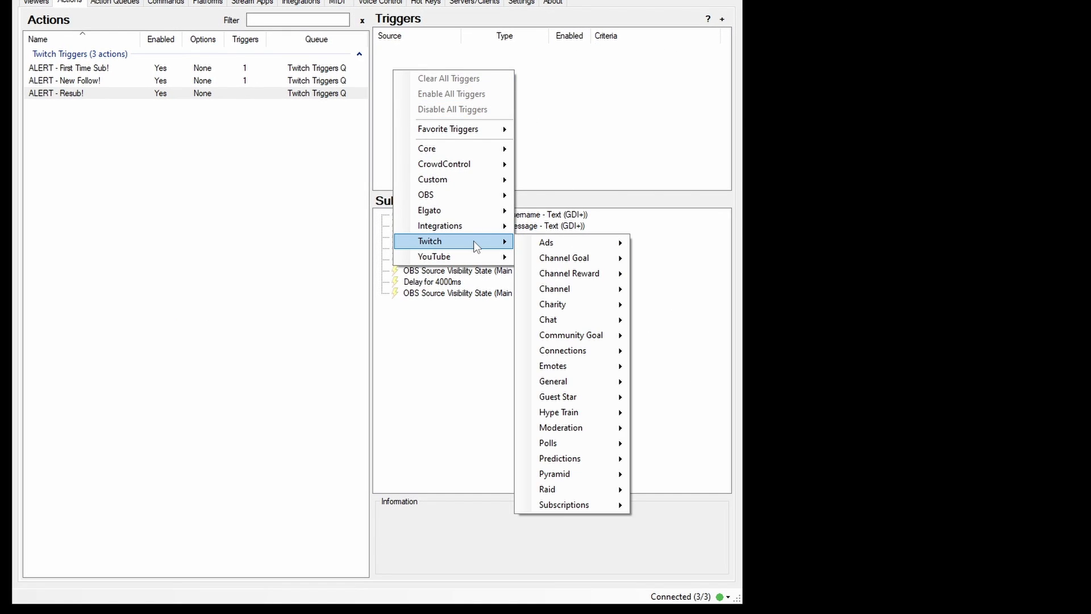
mouse_move(599, 504)
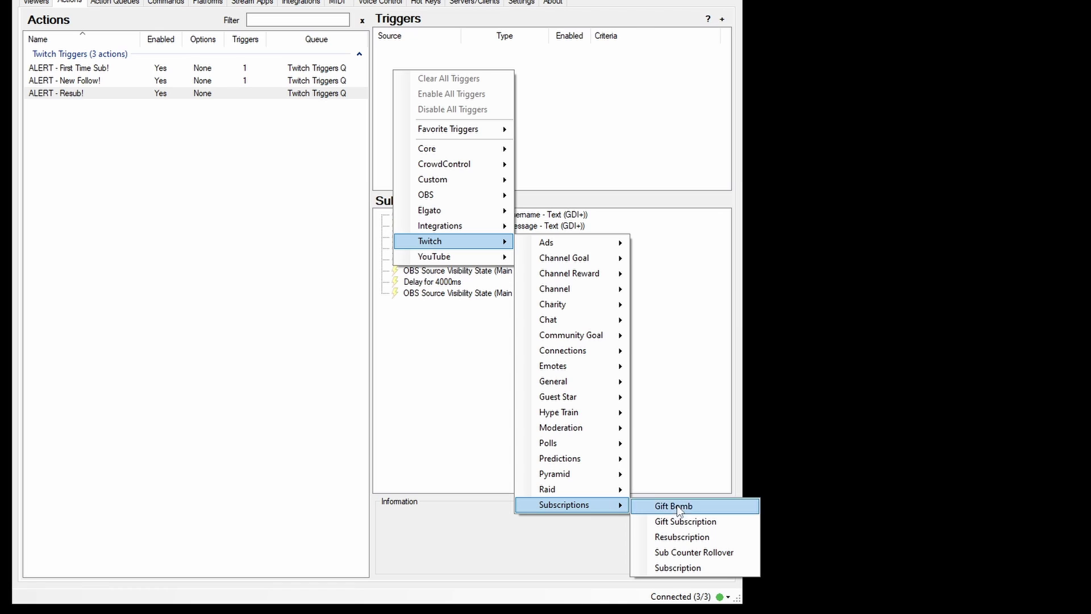
click(714, 538)
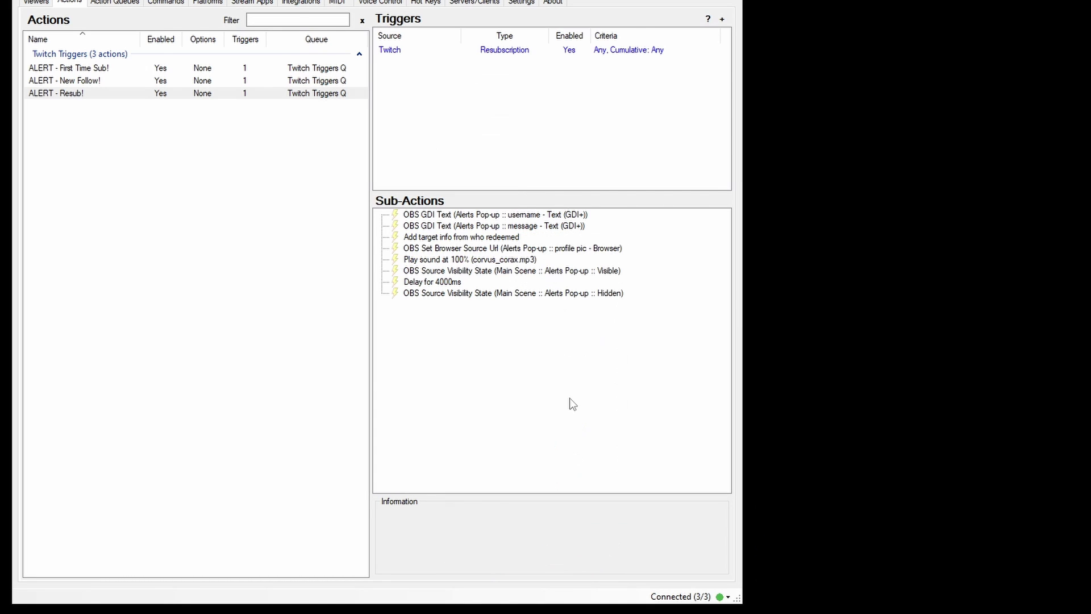
- Change the resub alert's message source text to "swingin' in with %cumulative% subs!!"
double_click(522, 228)
drag(424, 266, 290, 253)
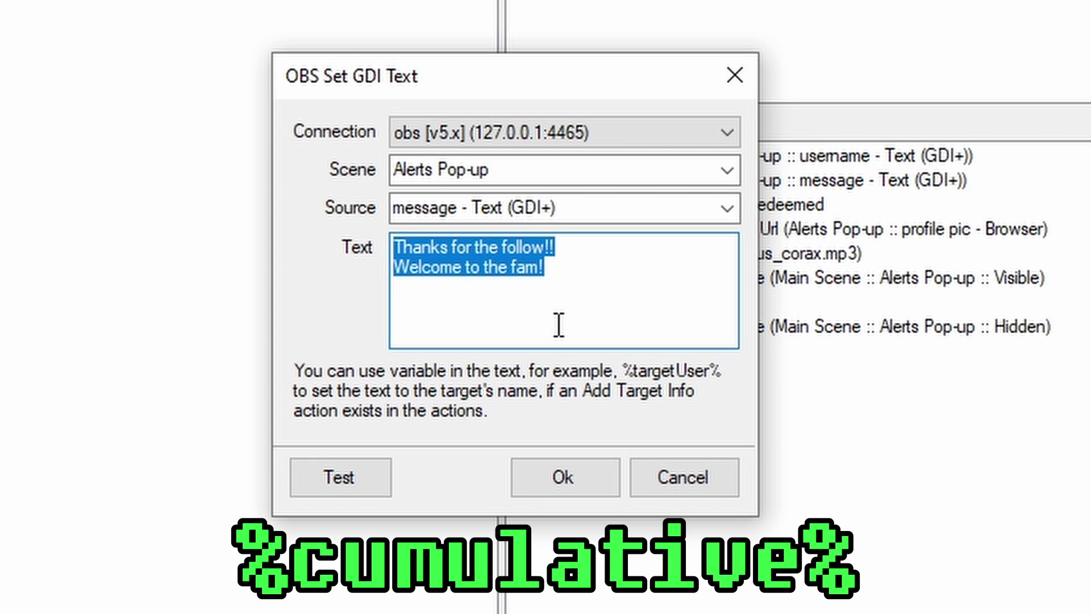
text(swingin' in with %)
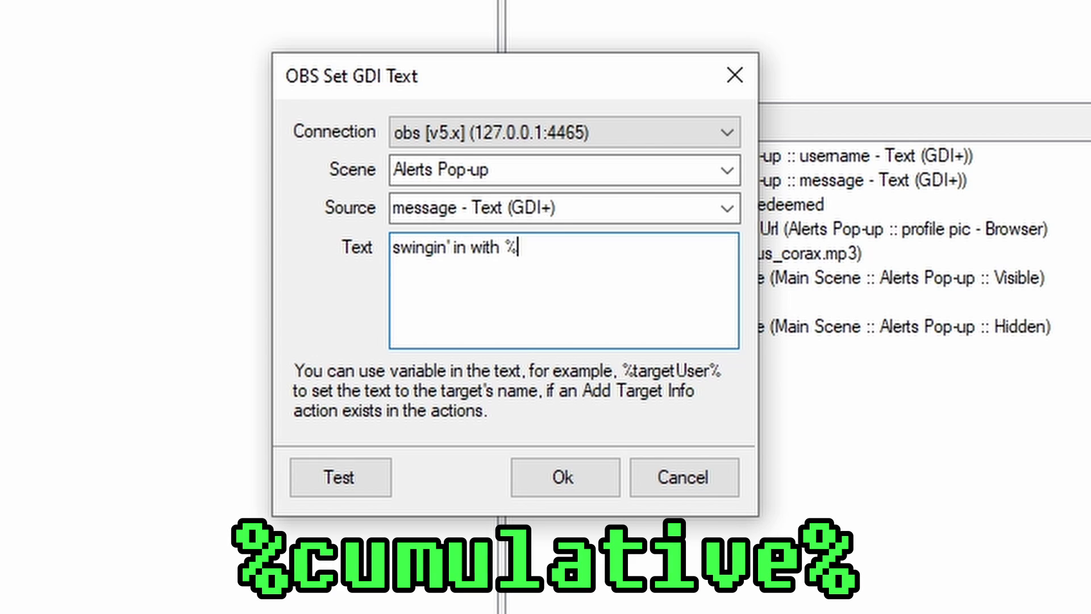
text(cumulative)
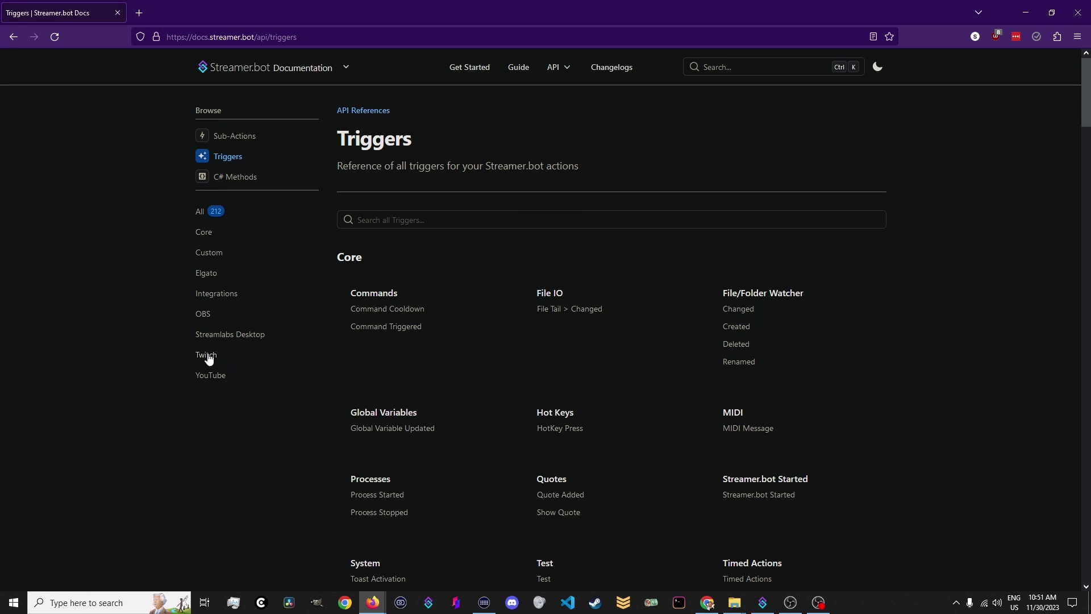
- Switch to the Streamer.bot documentation in the browser and look through its Twitch triggers reference
click(208, 356)
scroll(420, 517, down, 4)
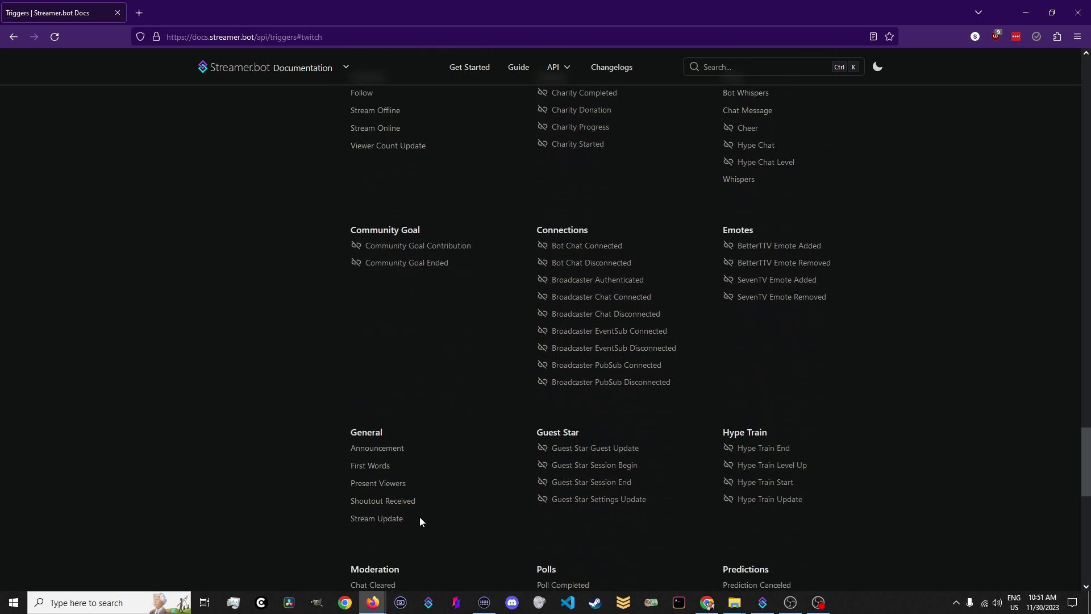
click(419, 516)
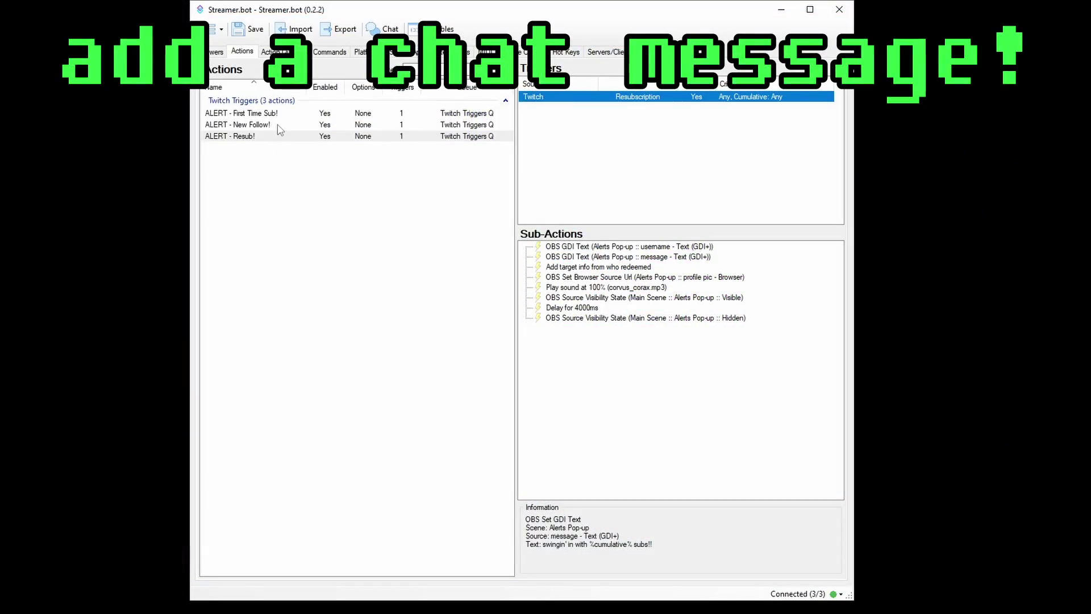
- Add a Twitch Message sub-action reading "Welcome to the fam, %user%!" to "ALERT - New Follow!" and move it up toward the sub-action showing Alerts Pop-up
click(279, 126)
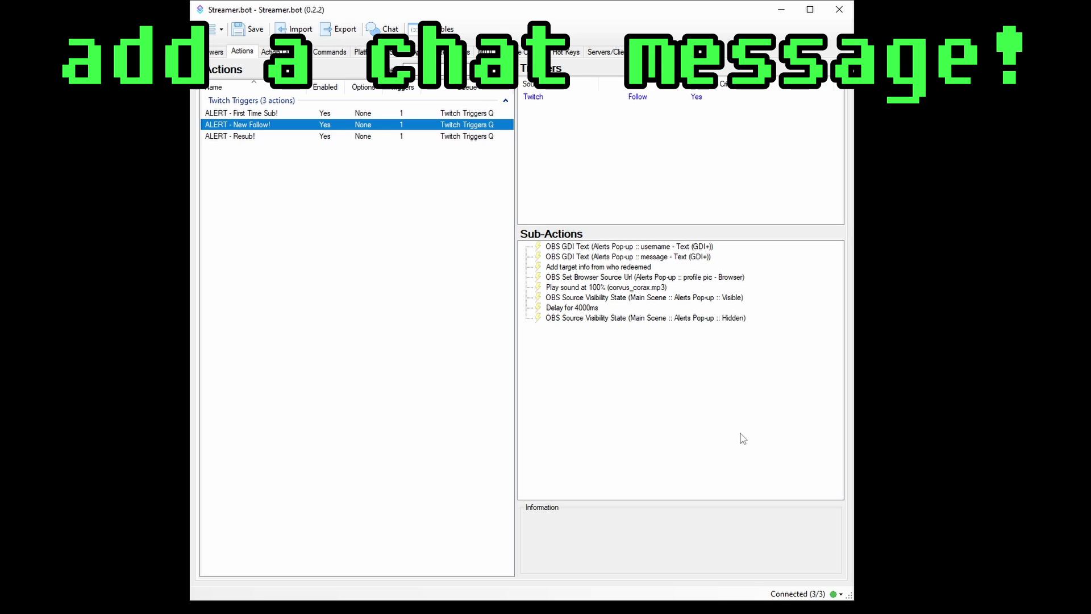
right_click(575, 360)
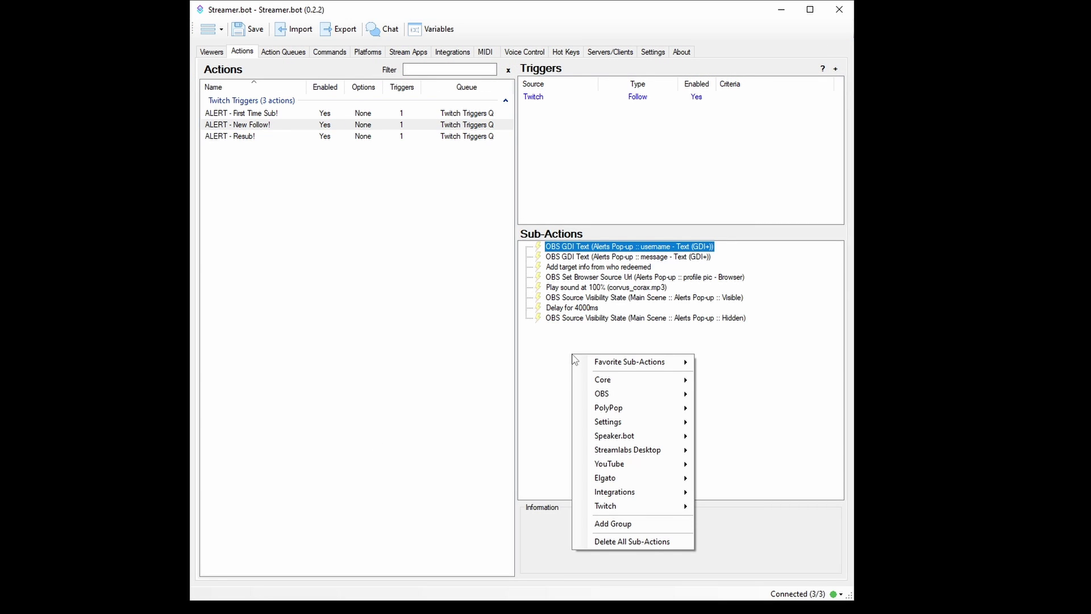
mouse_move(631, 511)
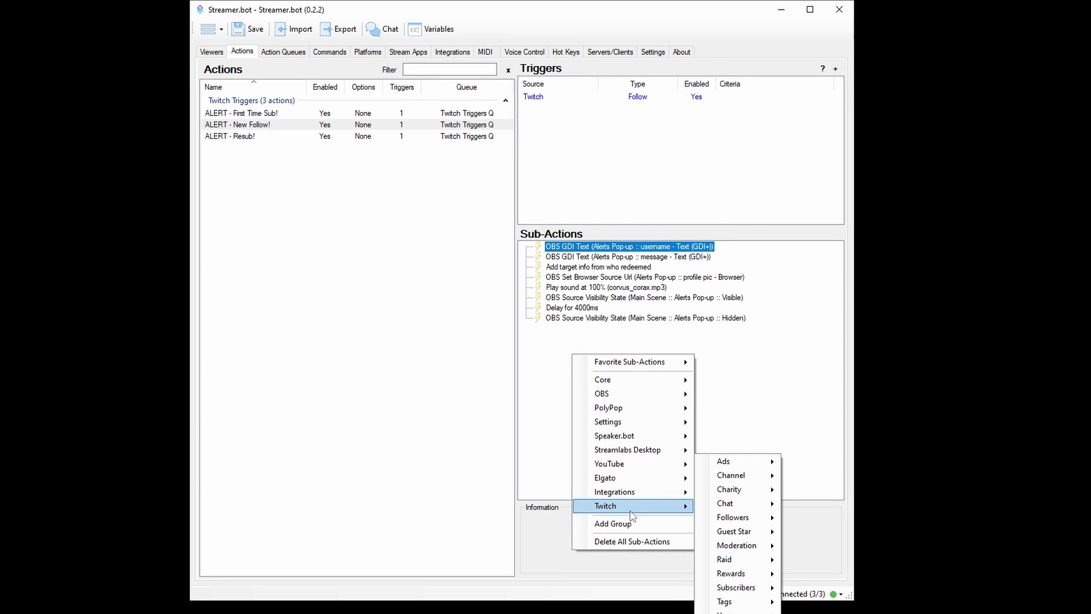
mouse_move(761, 504)
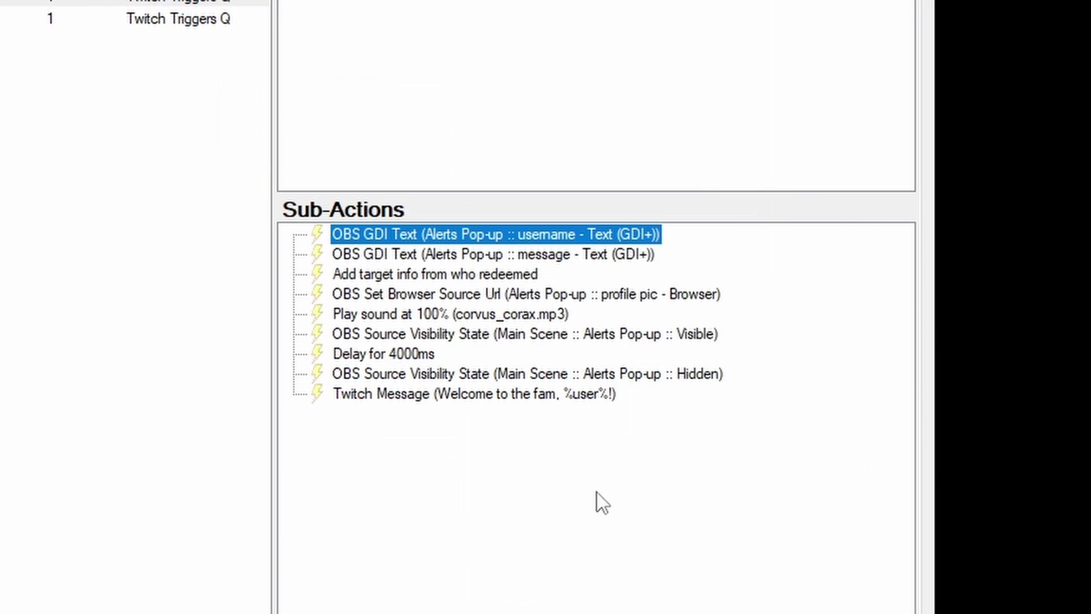
drag(506, 401, 506, 327)
drag(506, 326, 506, 326)
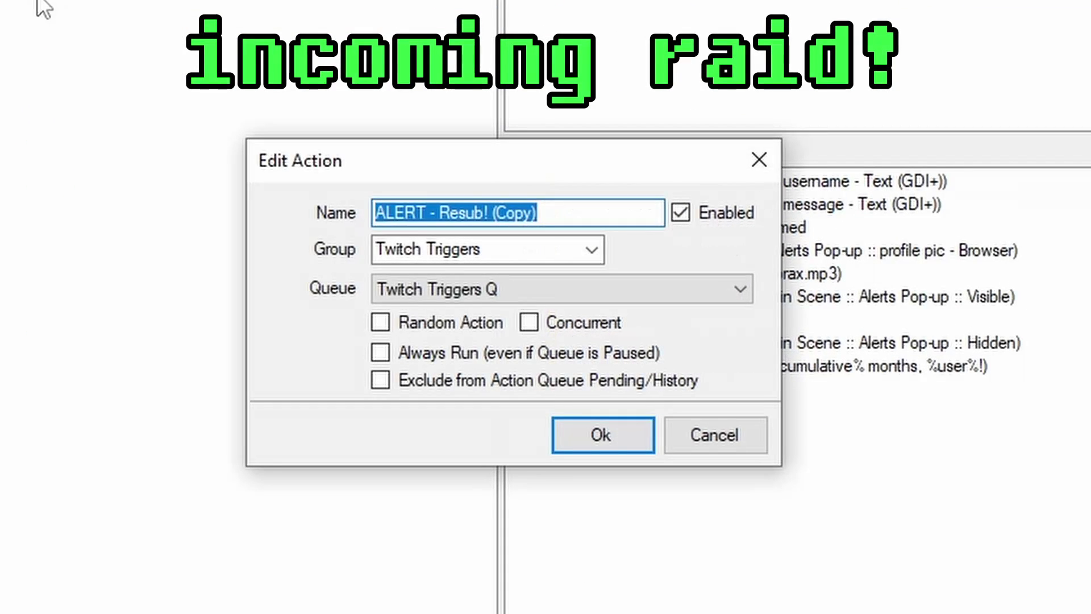
- Rename the copy of the "ALERT - Resub!" action to "ALERT - Incoming Raid"
text(ALERT - Incomin)
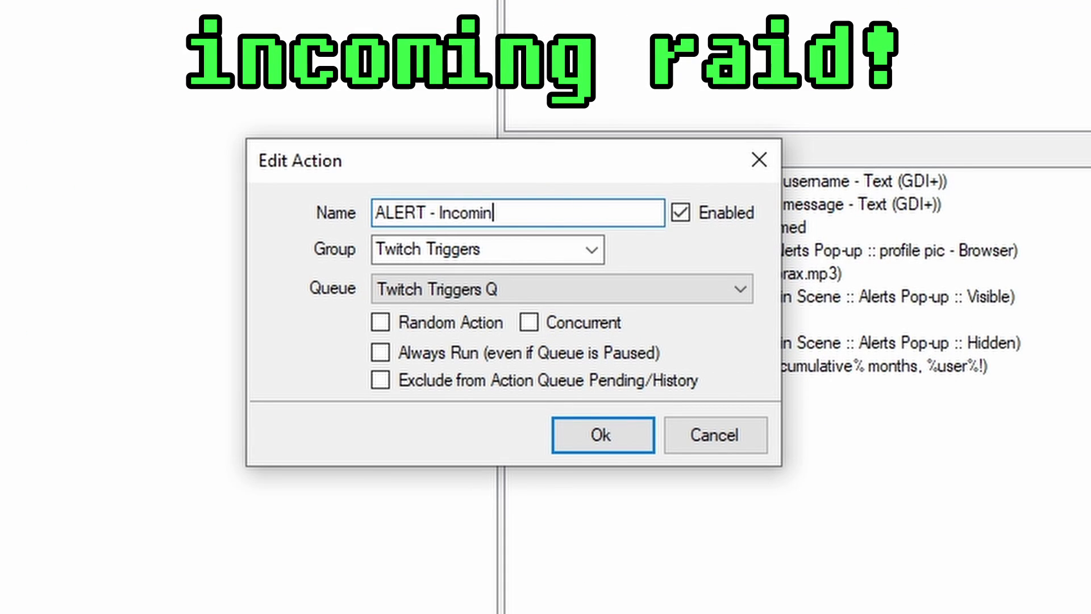
text(g Raid)
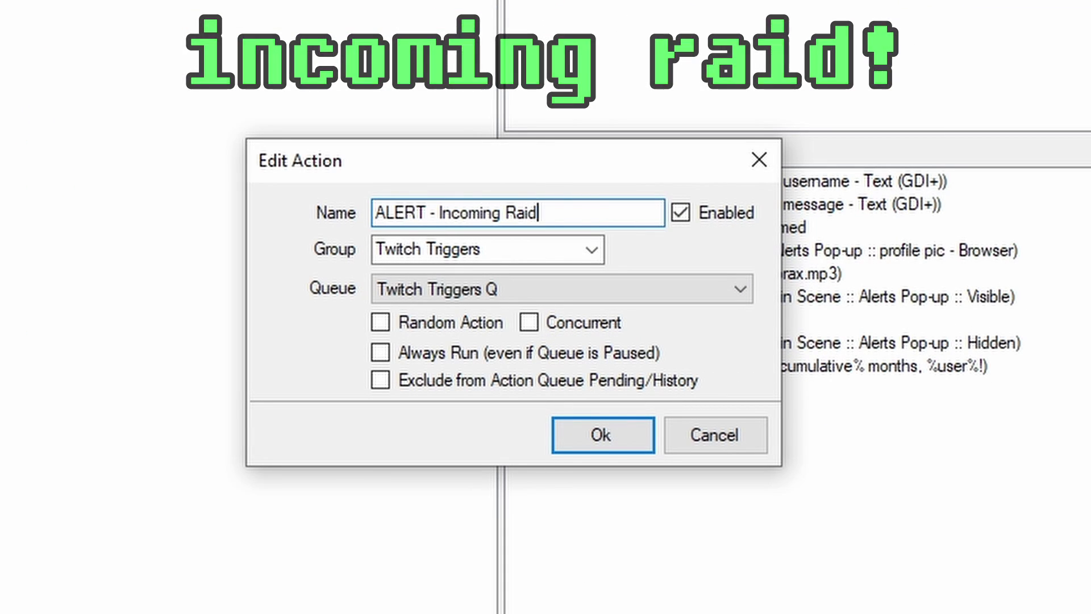
click(619, 449)
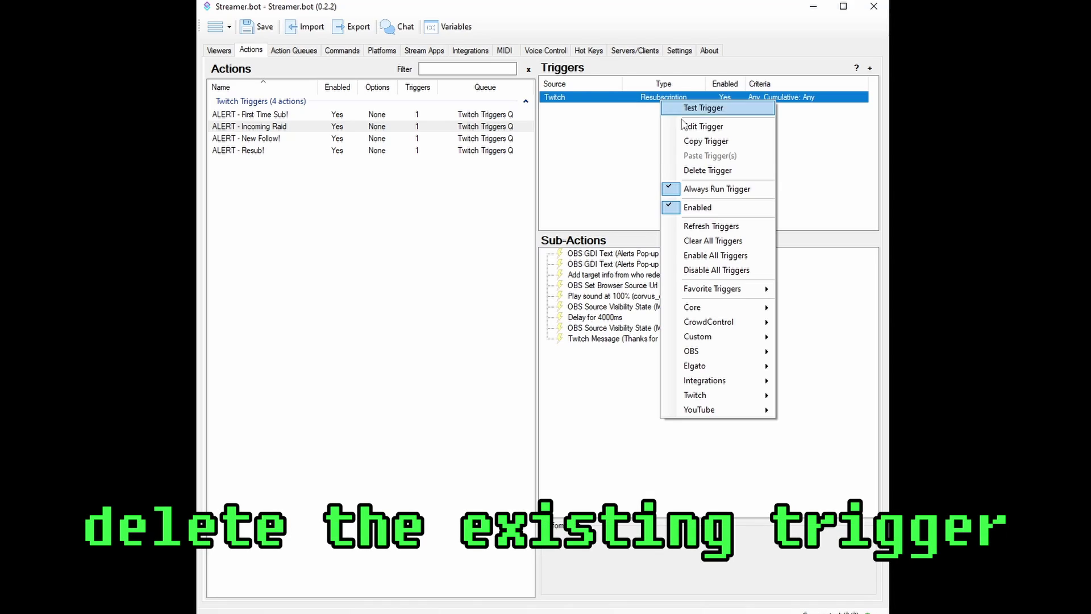
- Replace the Resubscription trigger of "ALERT - Incoming Raid" with a Twitch Raid trigger, leaving its minimum and maximum empty
click(707, 172)
click(580, 347)
right_click(634, 153)
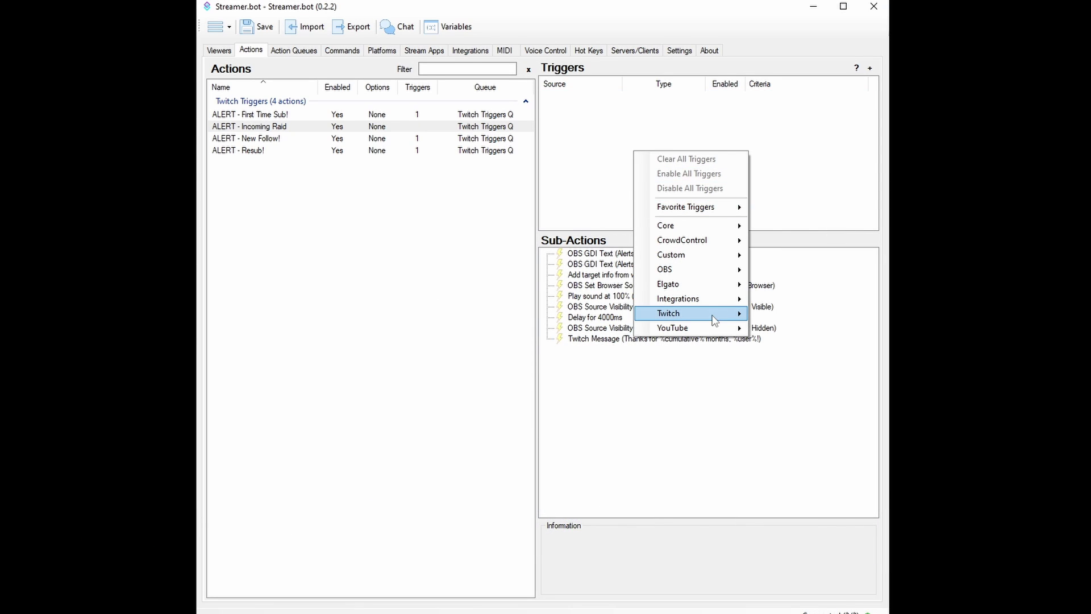
mouse_move(738, 325)
mouse_move(821, 551)
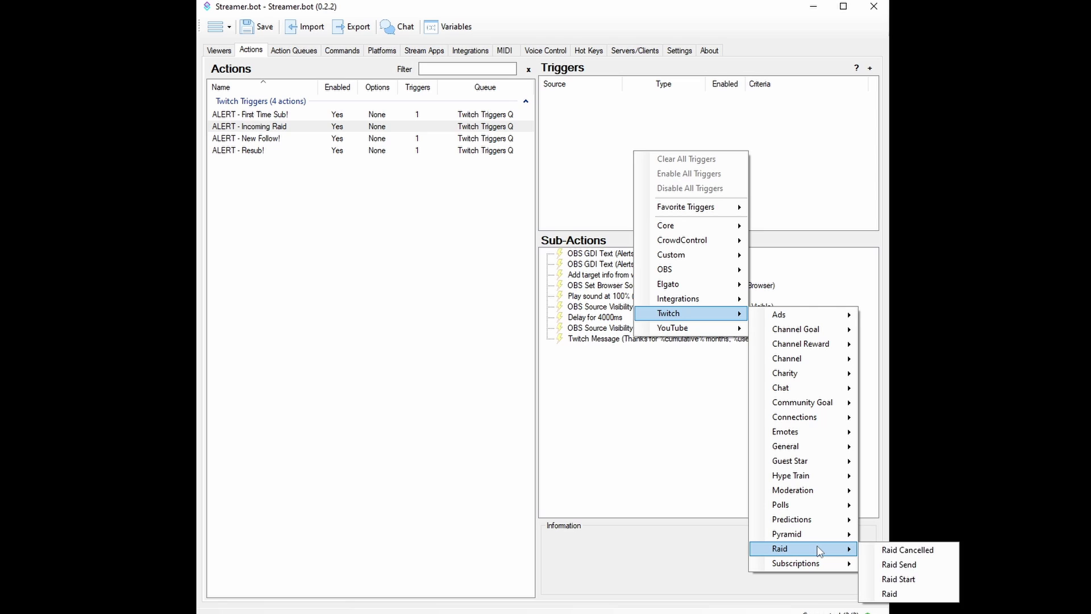
click(944, 593)
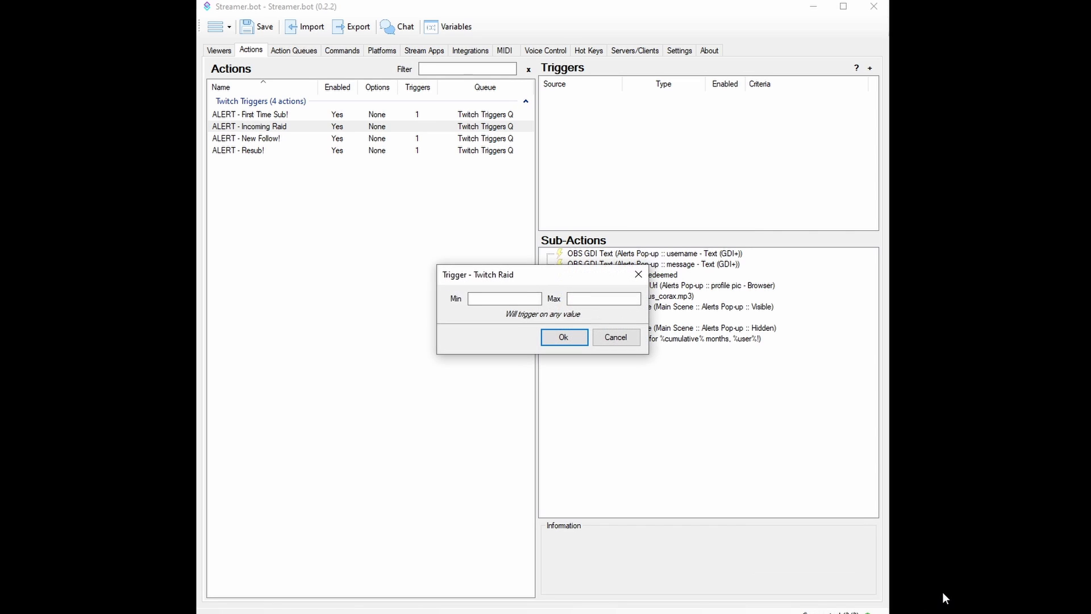
click(563, 338)
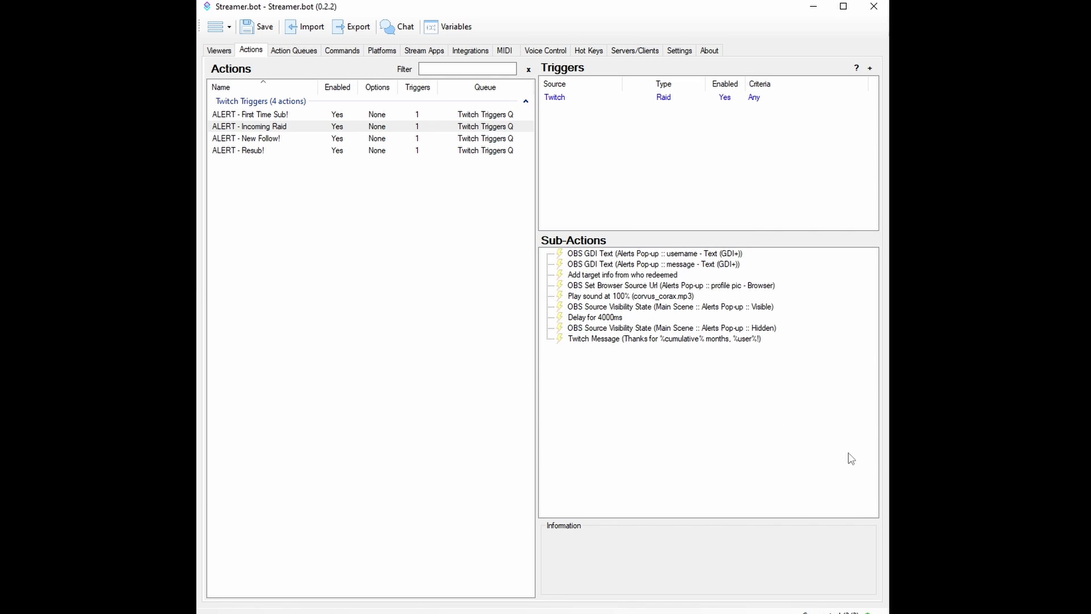
- Change the raid alert's message source text to "raids in with %viewers% friends!"
double_click(672, 264)
key(ctrl+a)
text(raids in)
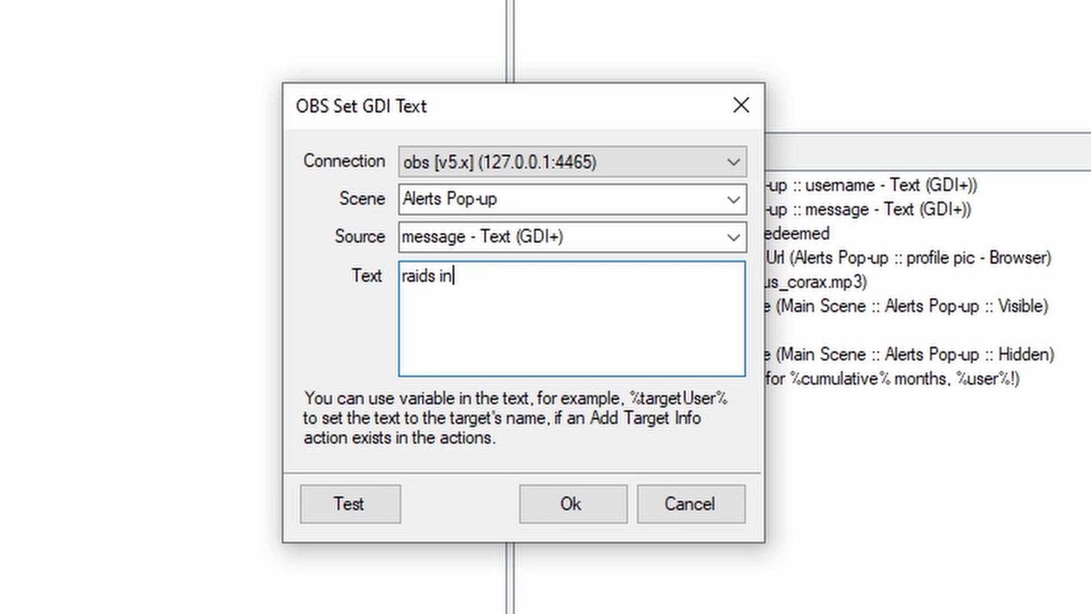
text( with %viewer)
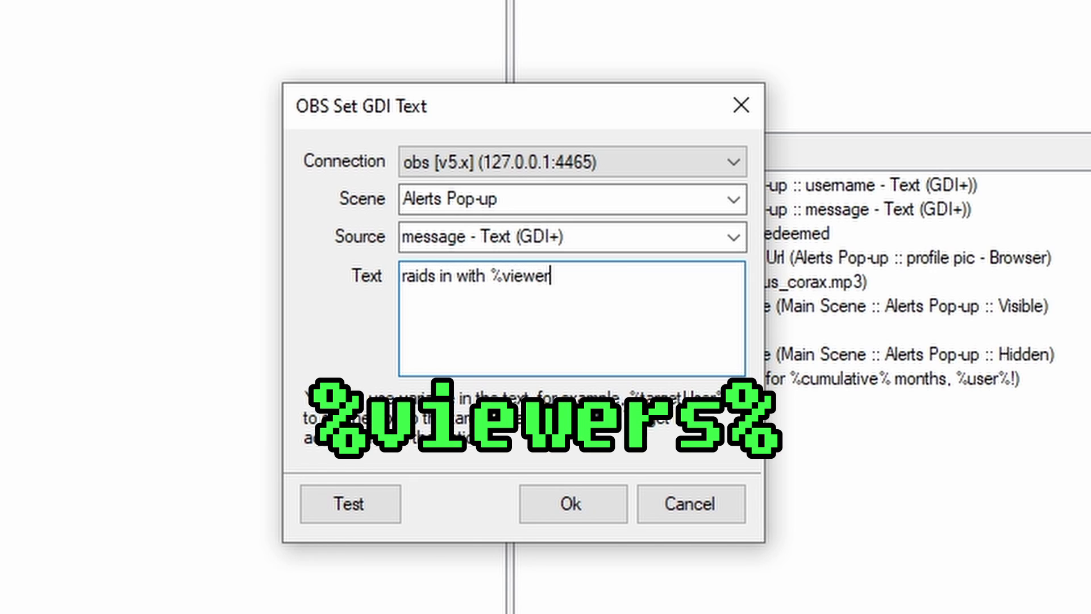
text(s% friends!)
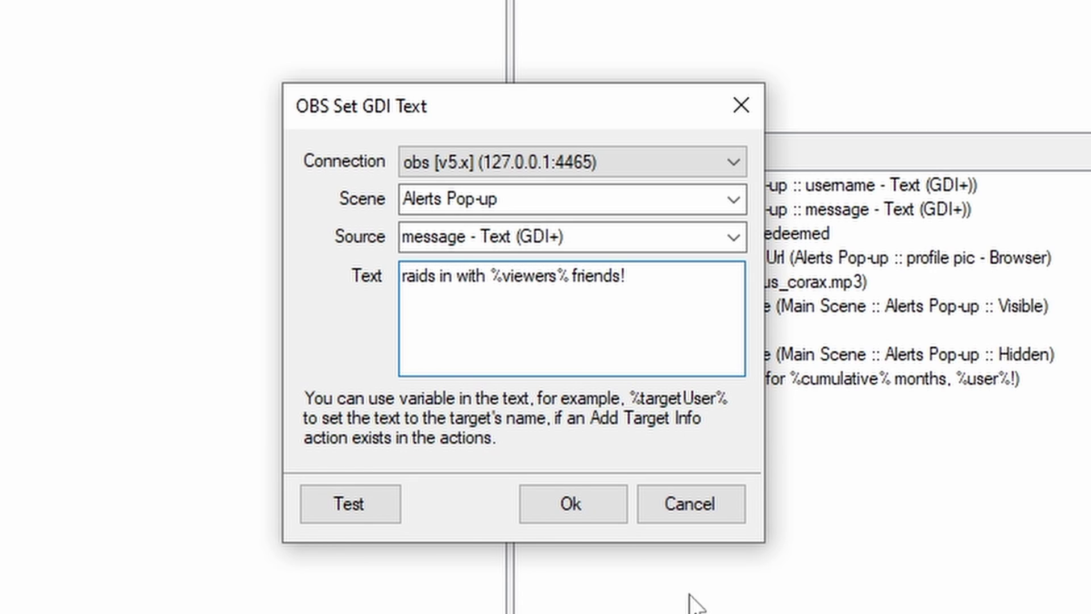
click(572, 504)
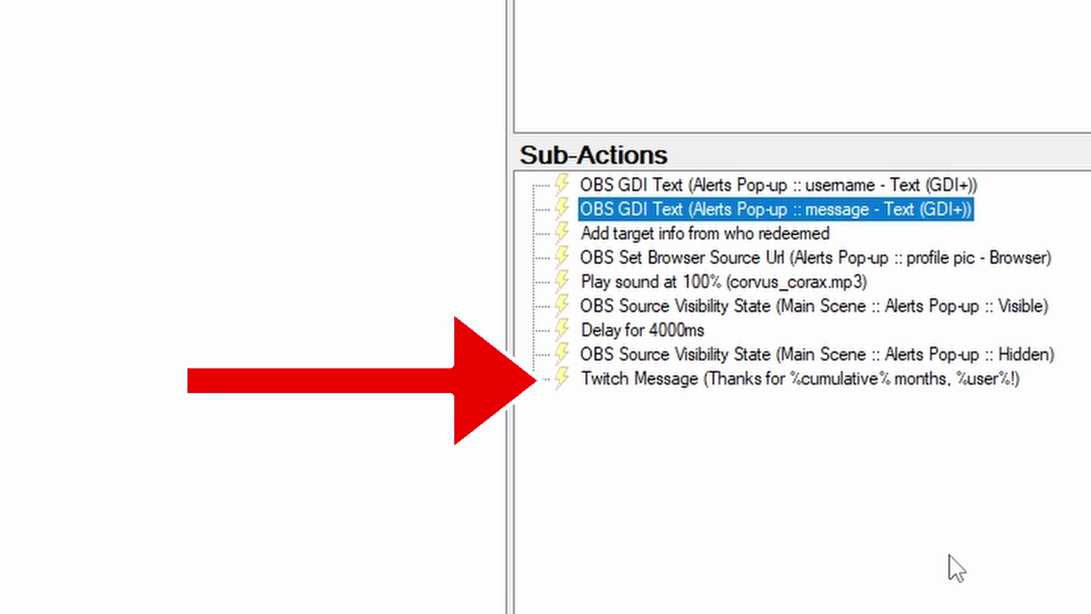
double_click(902, 377)
text(Raided b)
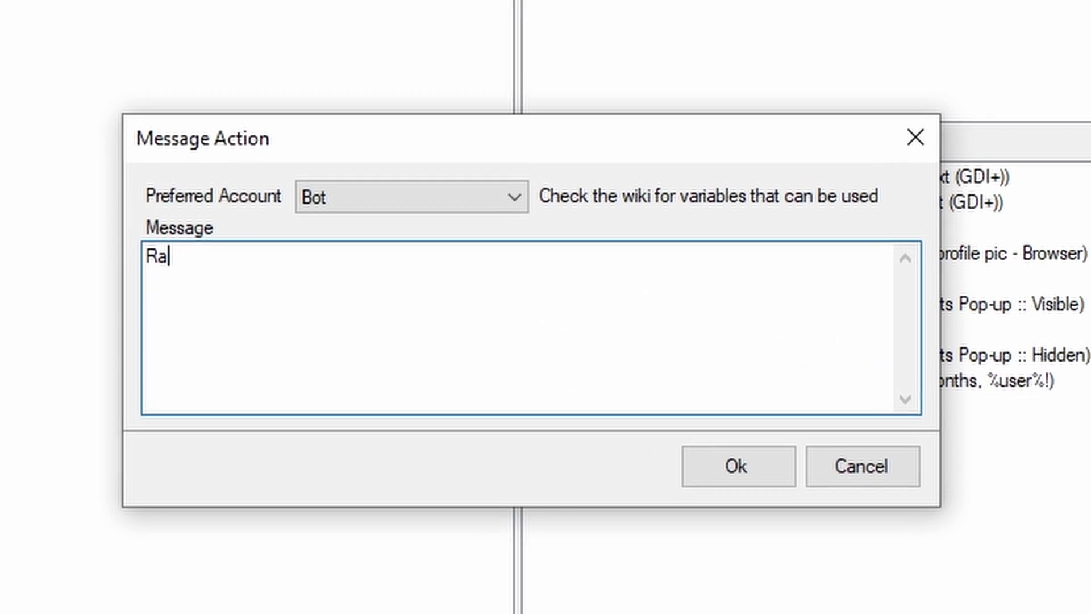
text(y %user%)
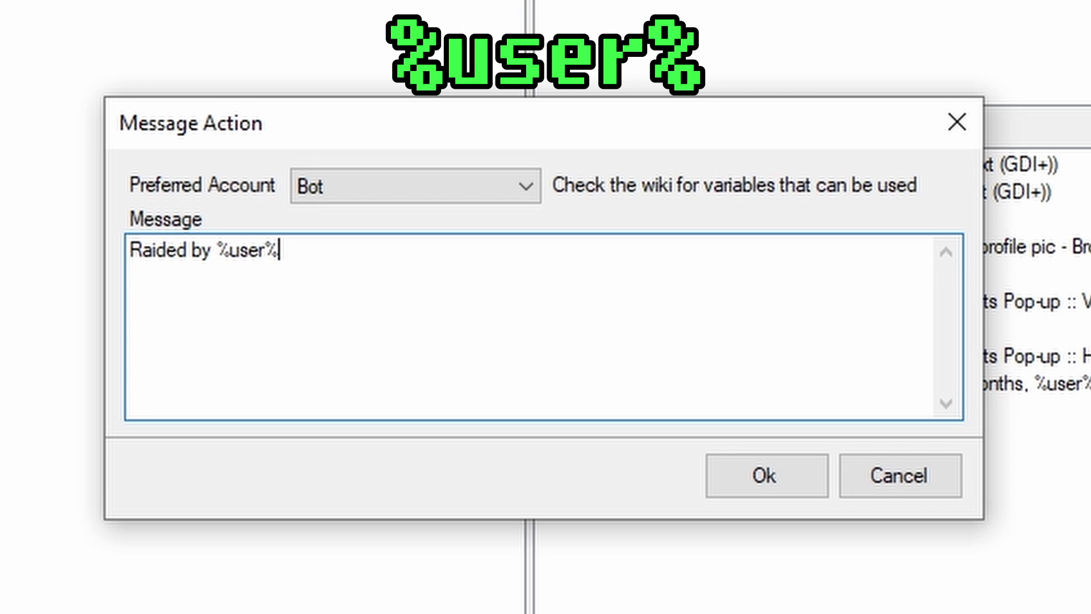
text( with %view)
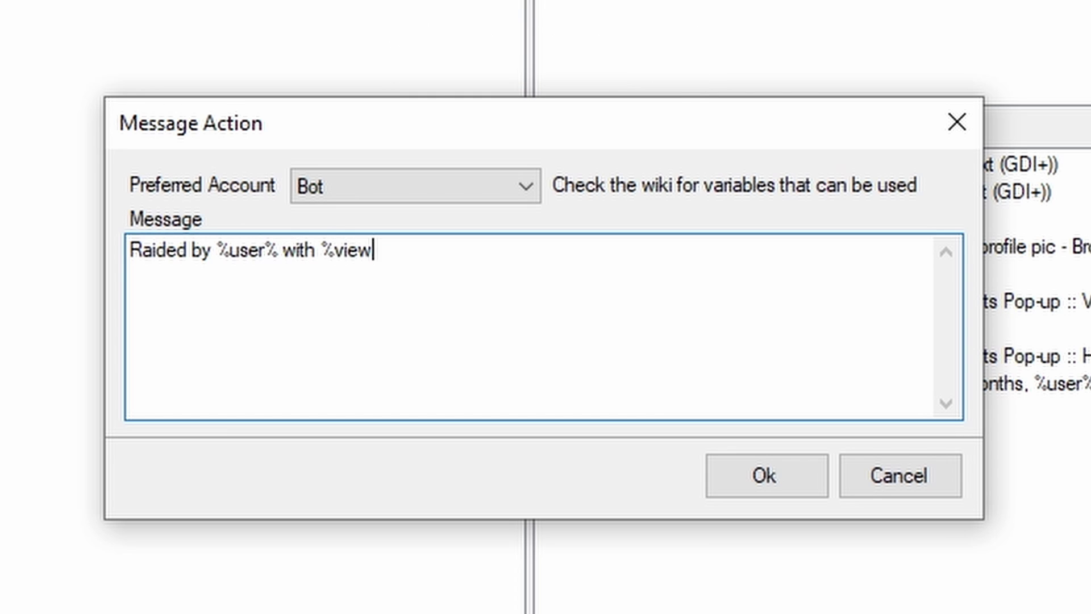
text(ers% friends)
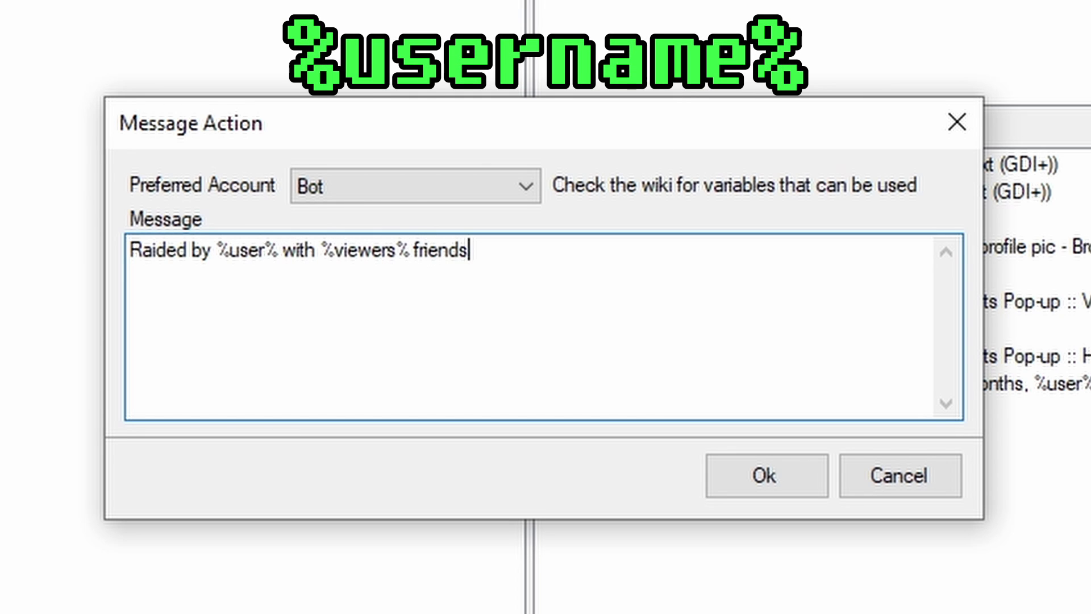
text(! Go check them )
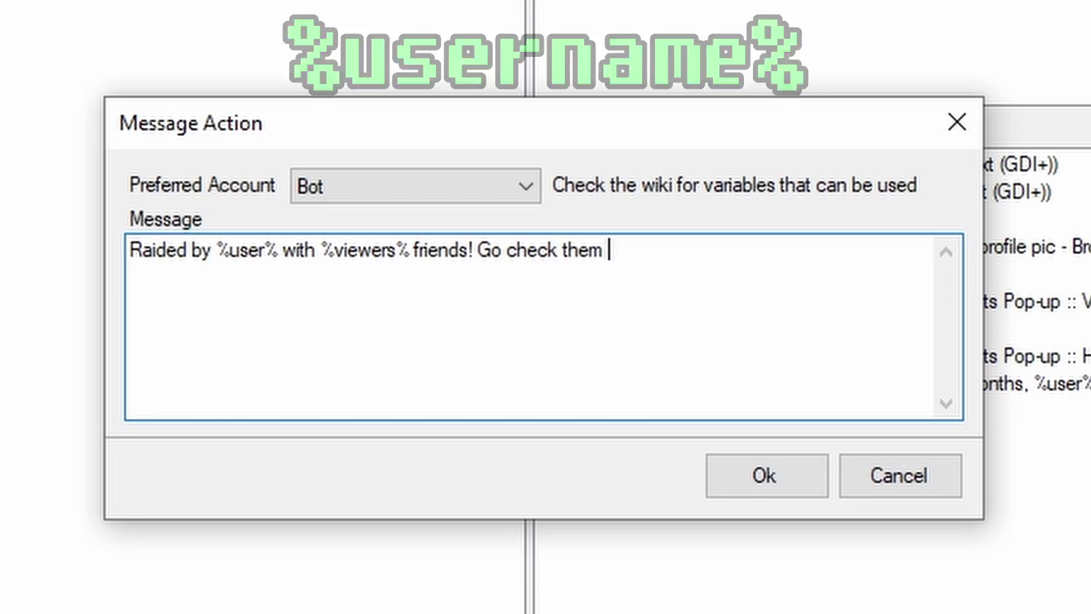
text(out!)
text(https://twitch.tv/username)
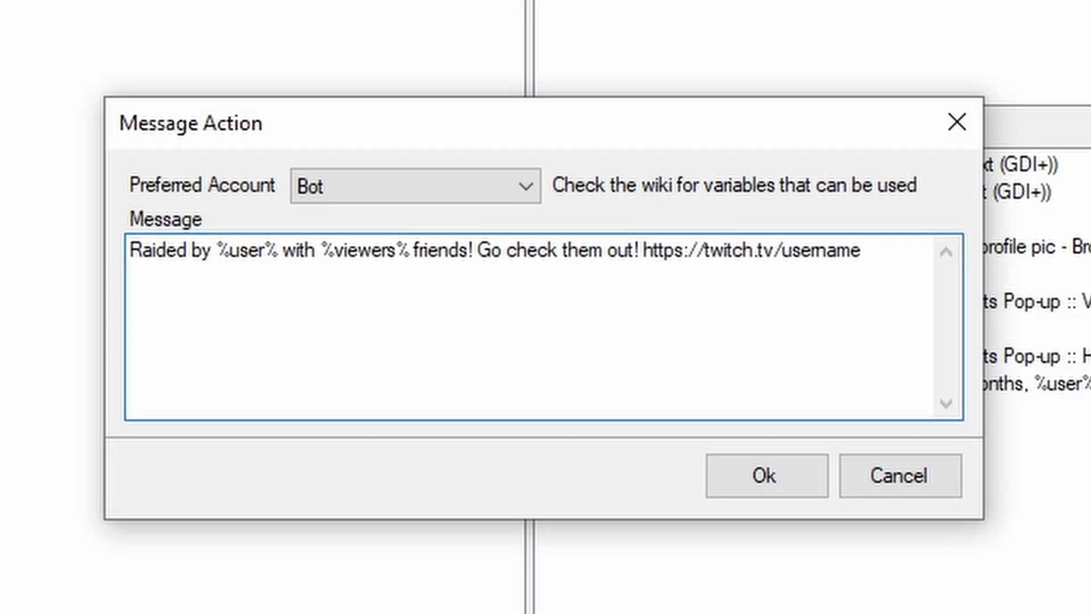
text(%)
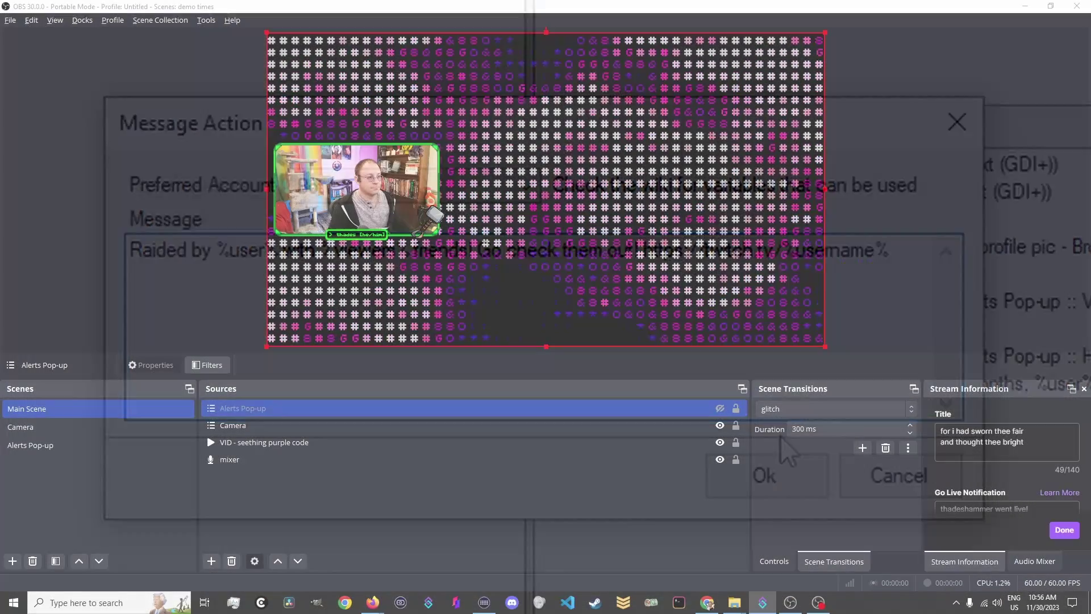